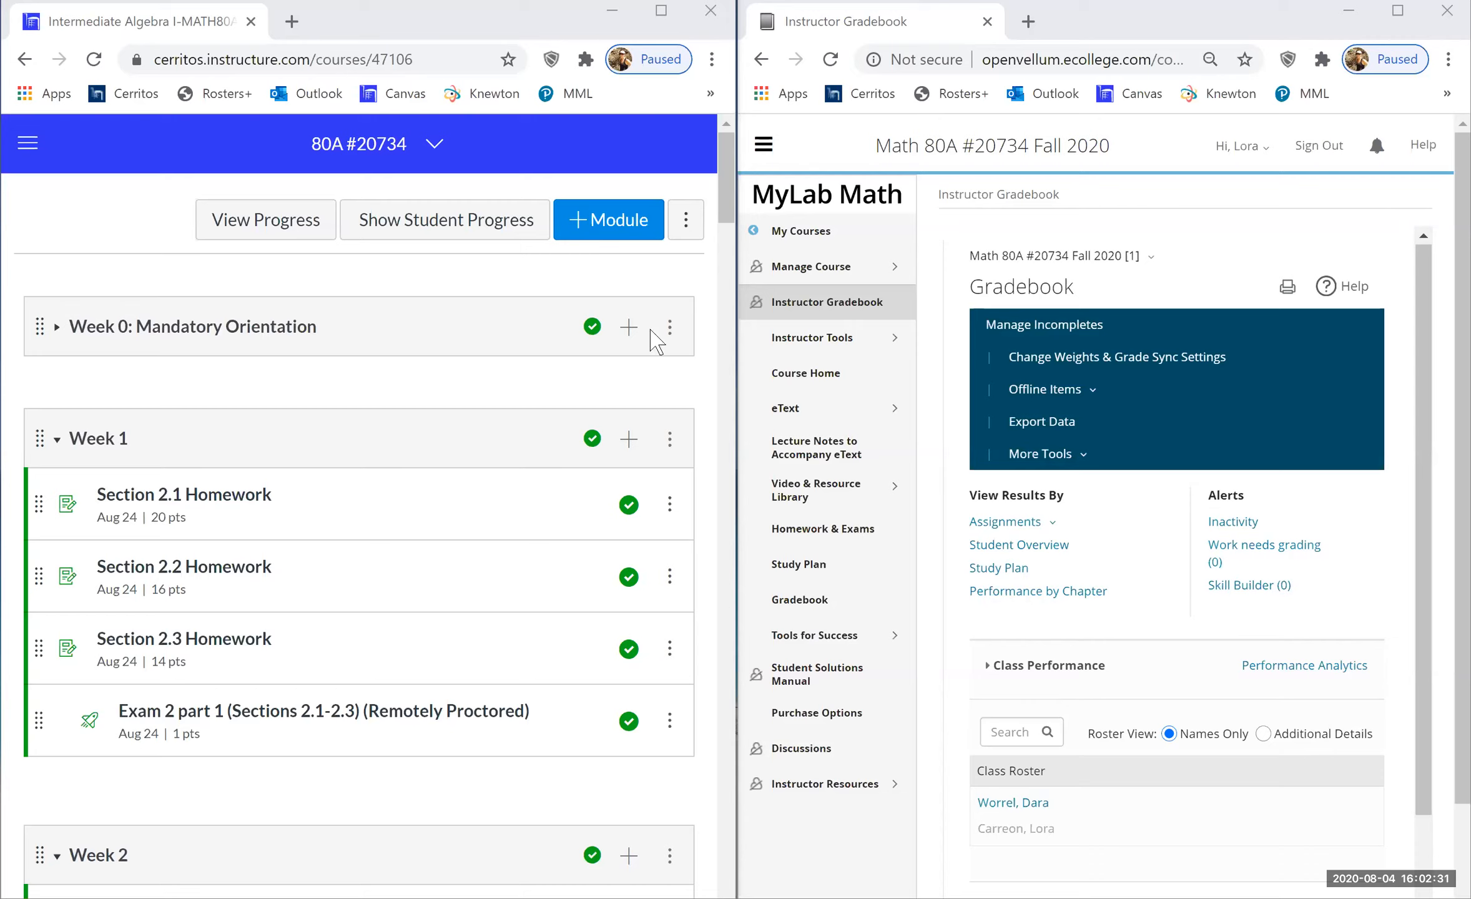
- Open the 80A #20734 course navigation menu and go to Quizzes
{"action": "left_click", "coordinate": [435, 149]}
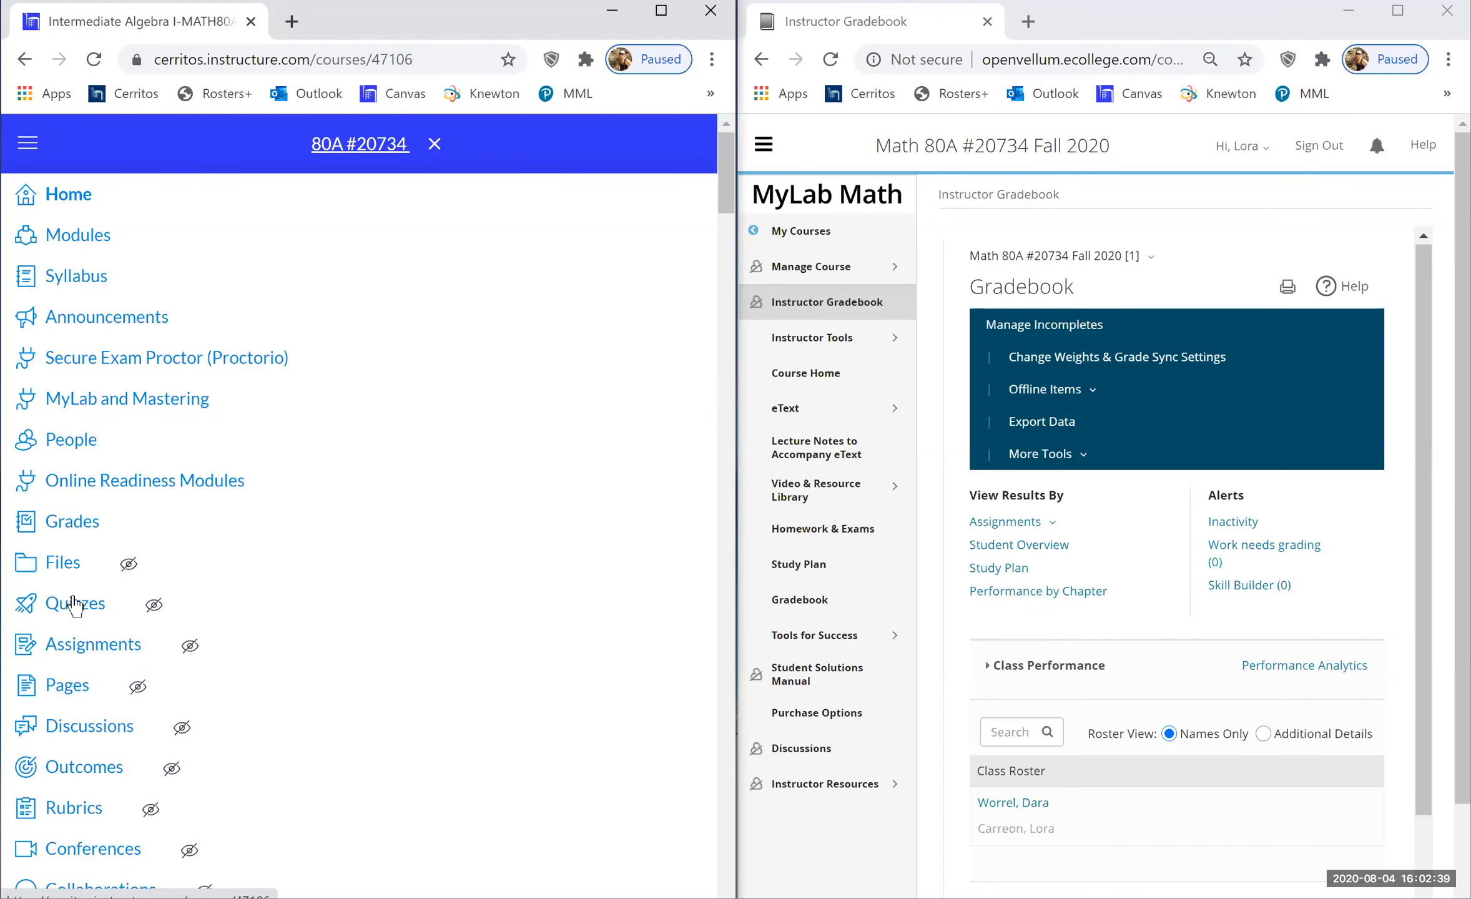
{"action": "left_click", "coordinate": [74, 604]}
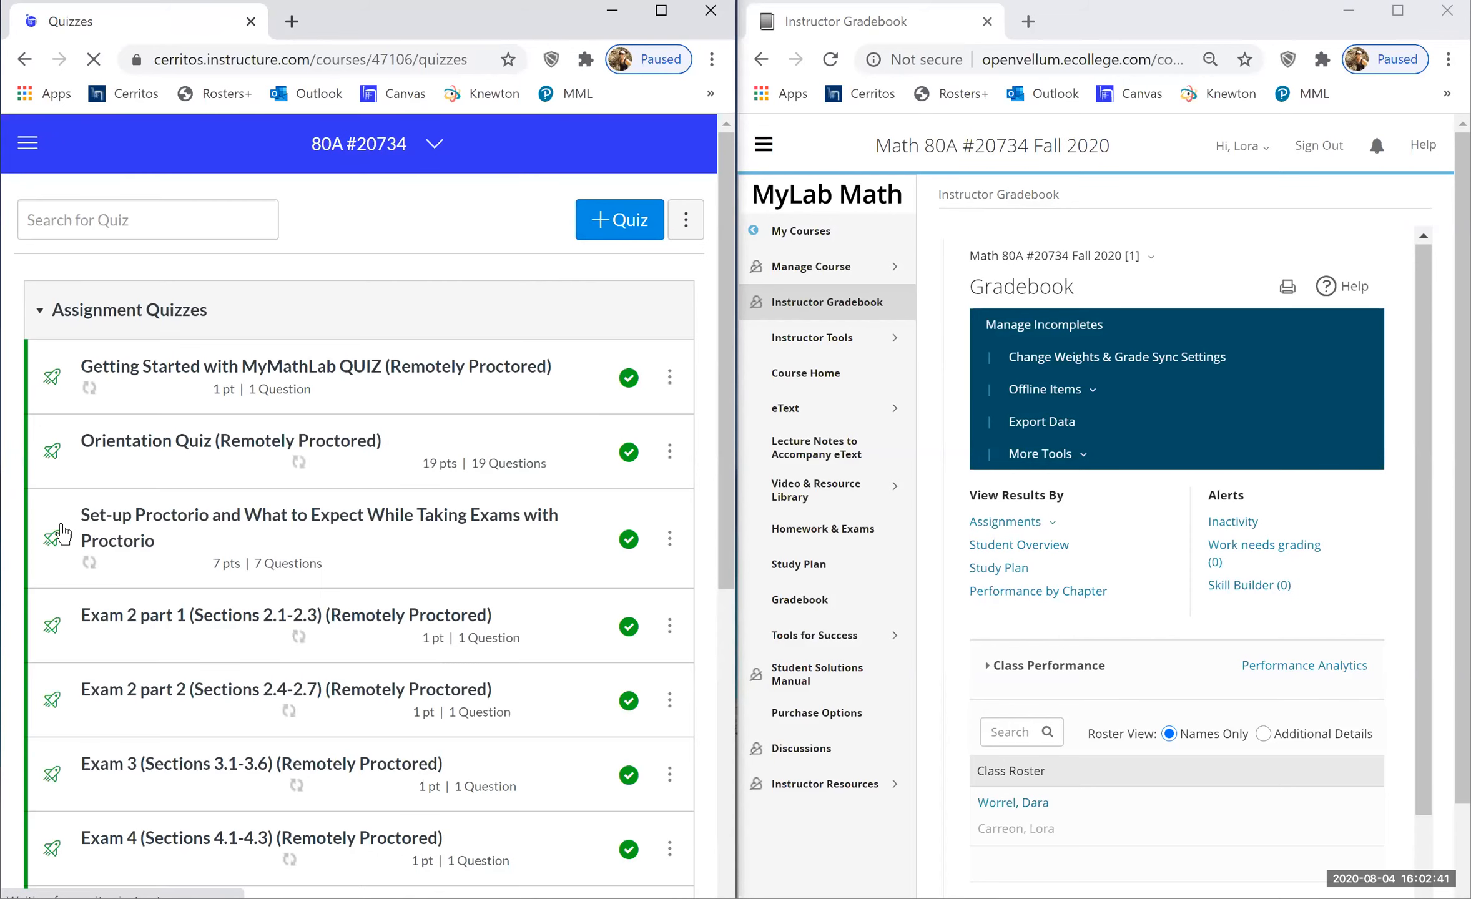
- Open the Getting Started with MyMathLab QUIZ in Canvas and MyLab Math's Homework & Exams list
{"action": "left_click", "coordinate": [290, 368]}
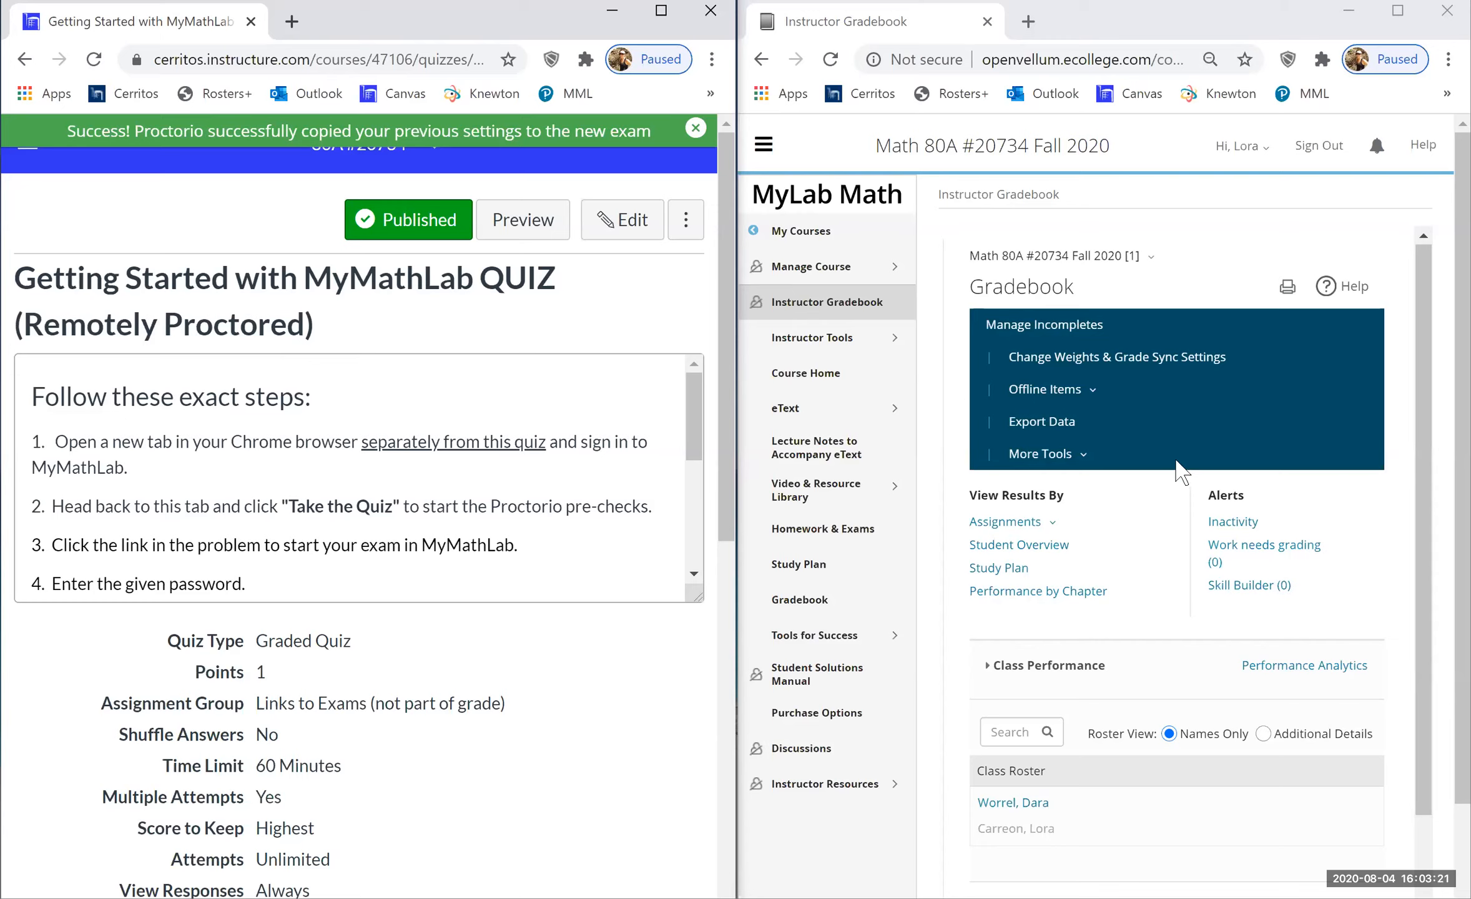
{"action": "left_click", "coordinate": [866, 531]}
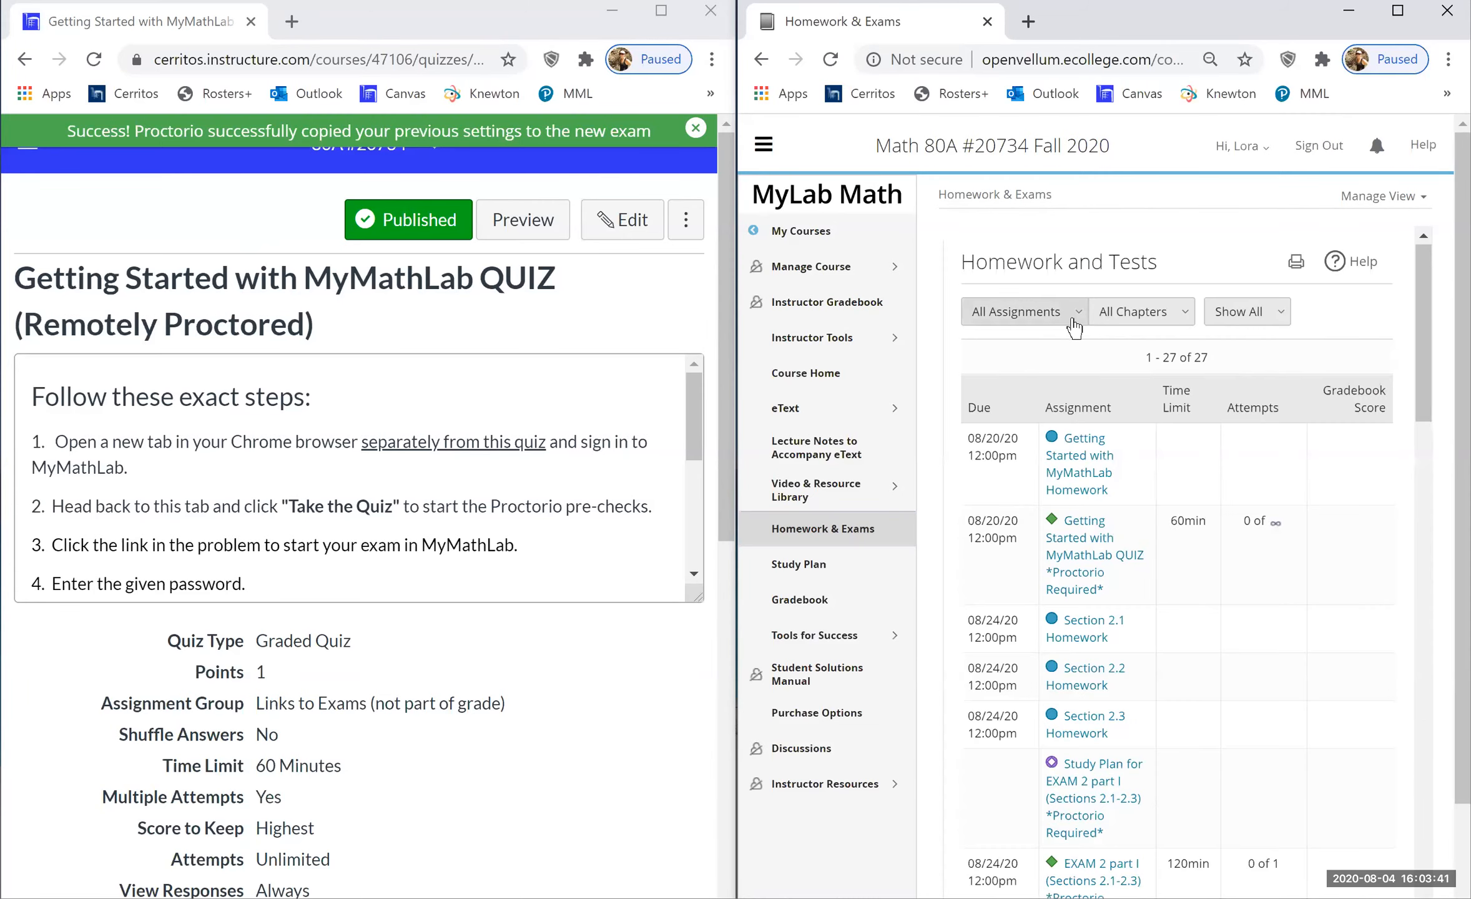
- Filter Homework and Tests to Quizzes & Tests and open Homework & Exams in a second tab
{"action": "left_click", "coordinate": [1078, 325]}
{"action": "left_click", "coordinate": [1008, 397]}
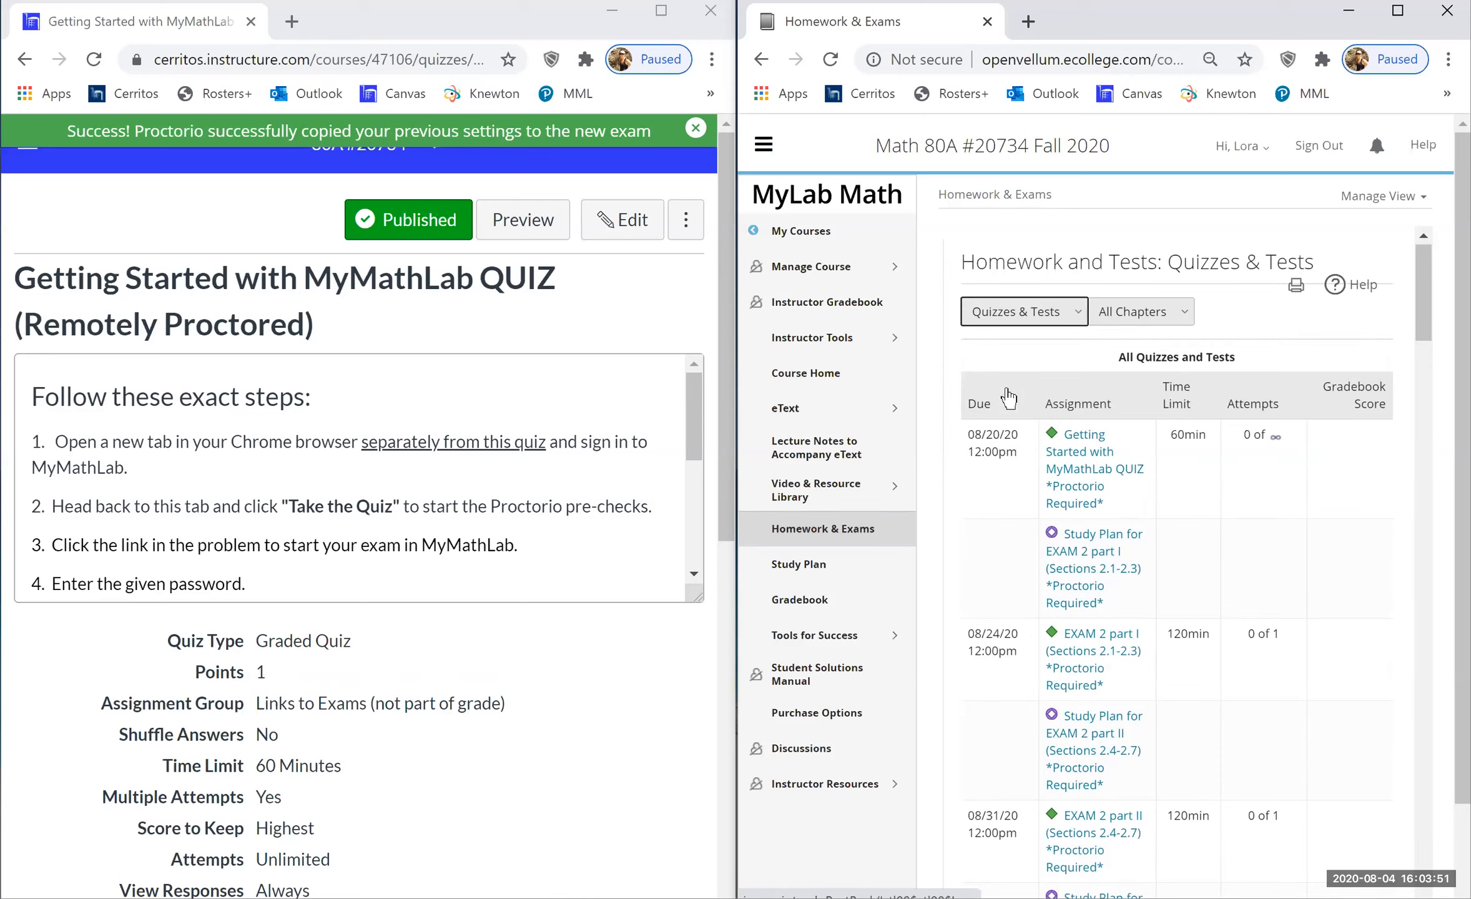
{"action": "right_click", "coordinate": [826, 531]}
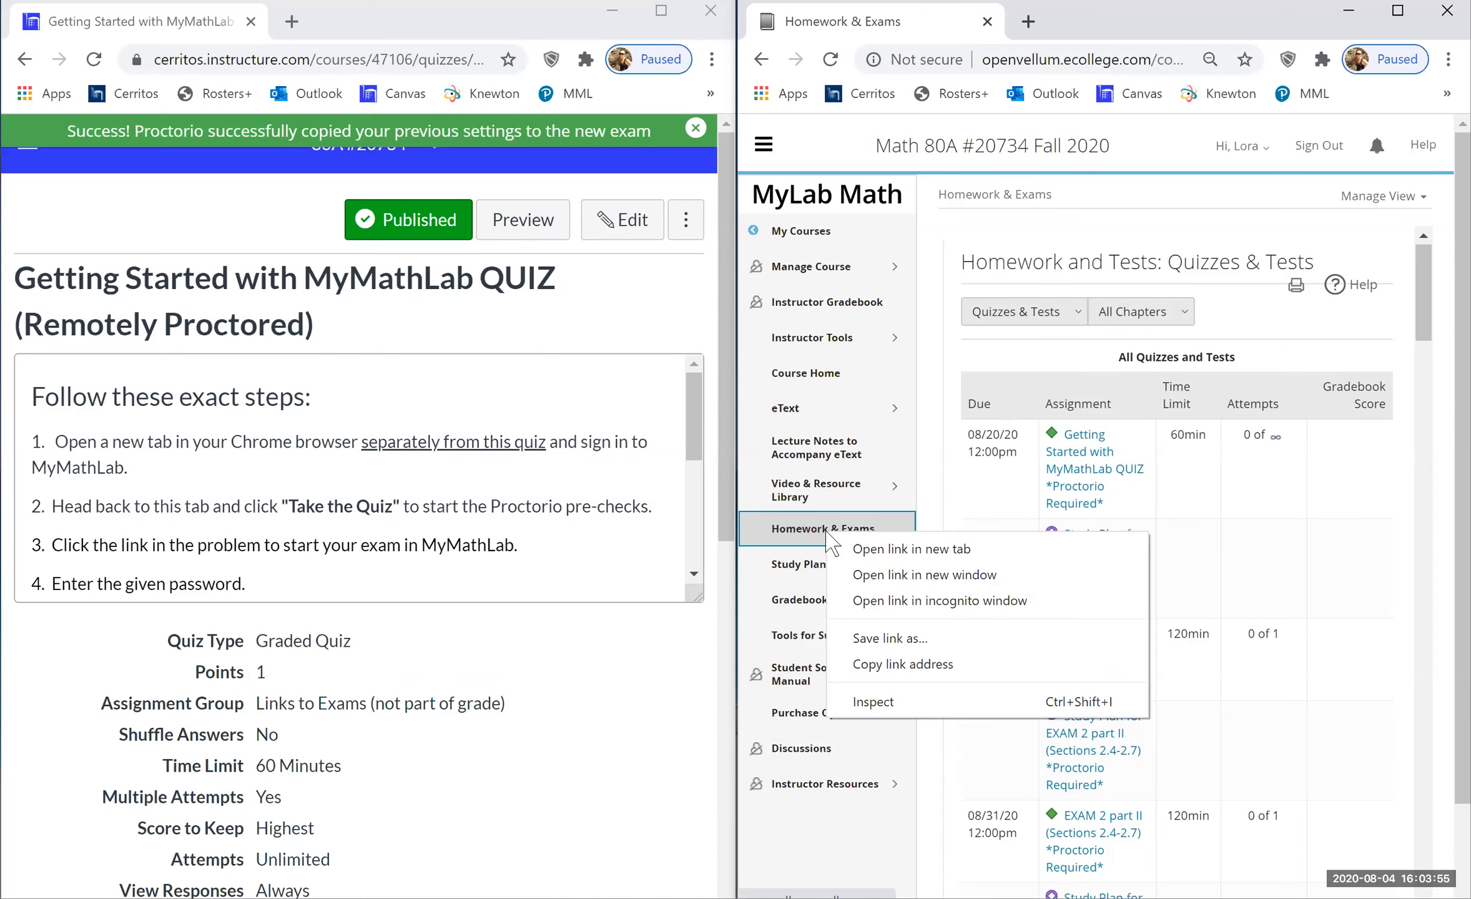
{"action": "left_click", "coordinate": [882, 549]}
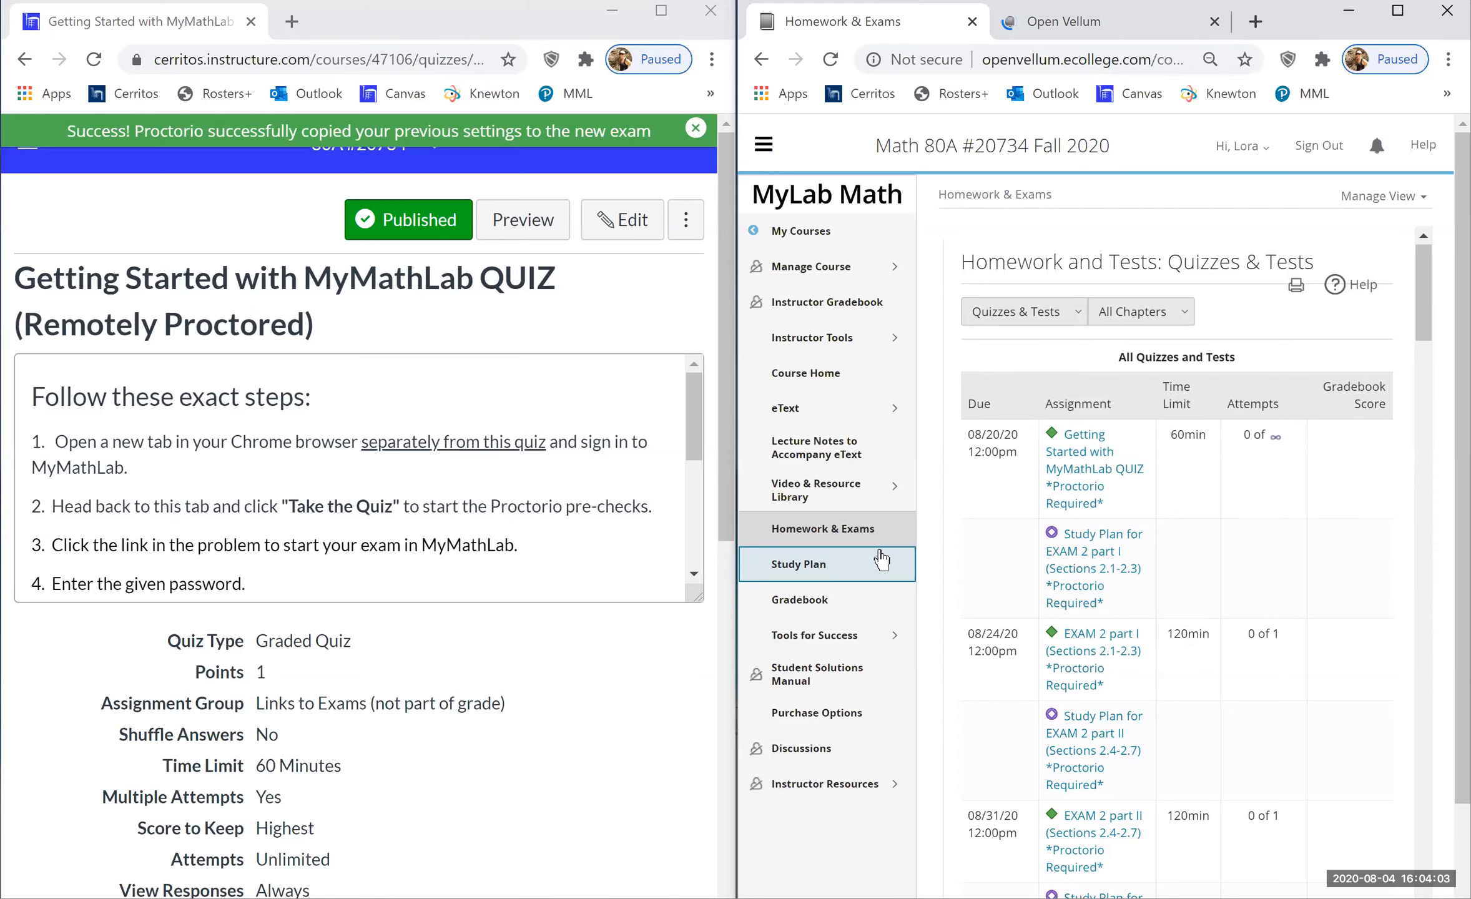
{"action": "left_click", "coordinate": [1065, 27]}
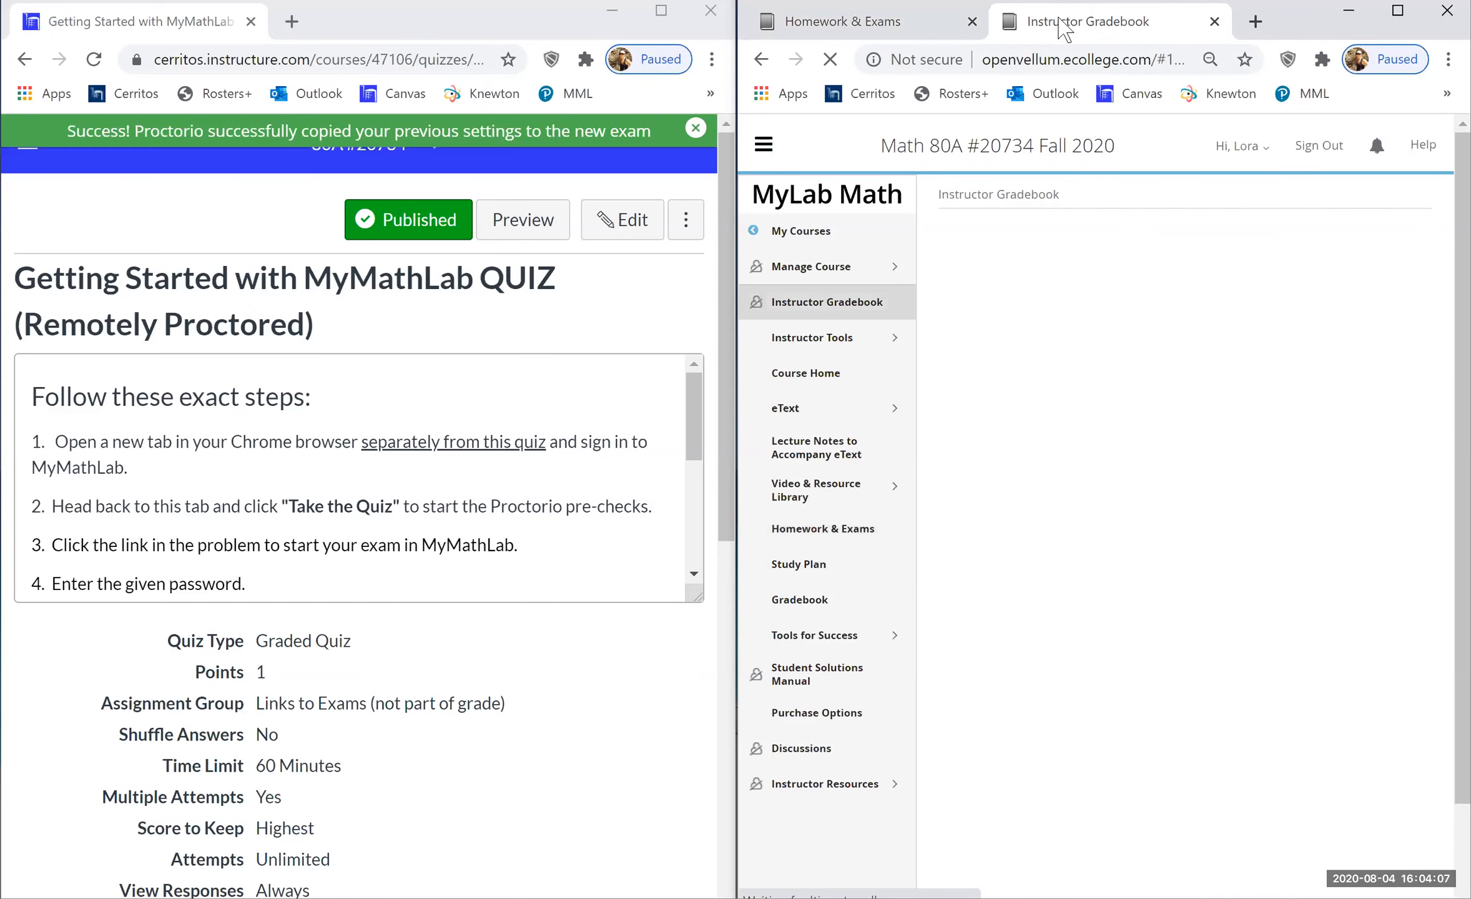
- Review quiz passwords under Assignment Manager's Change Dates & Assign Status, then return to Homework & Exams
{"action": "left_click", "coordinate": [802, 340]}
{"action": "left_click", "coordinate": [802, 341]}
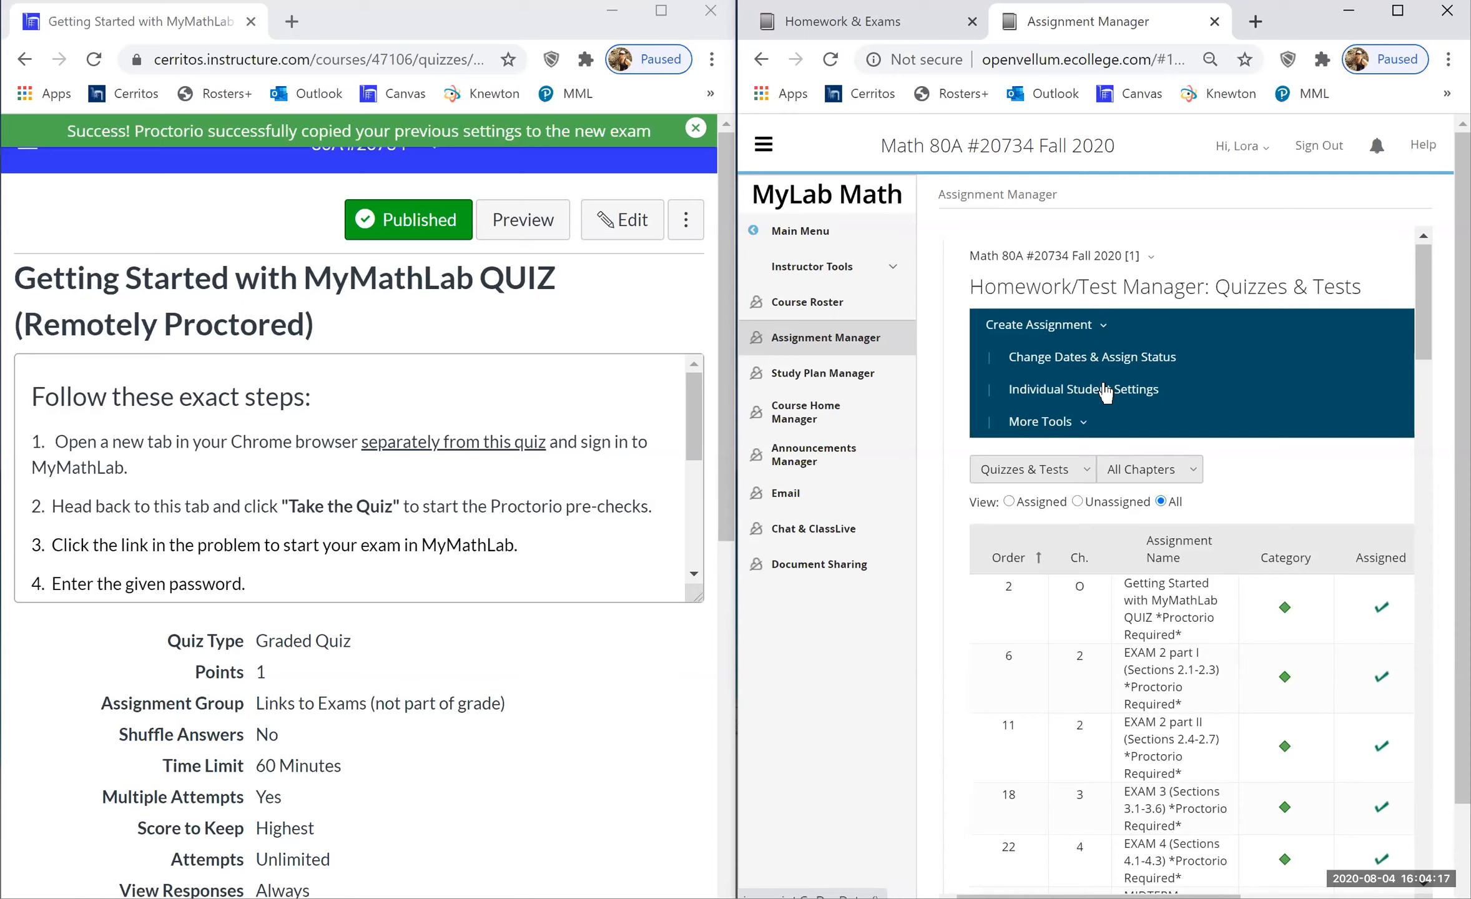
{"action": "left_click", "coordinate": [1115, 357]}
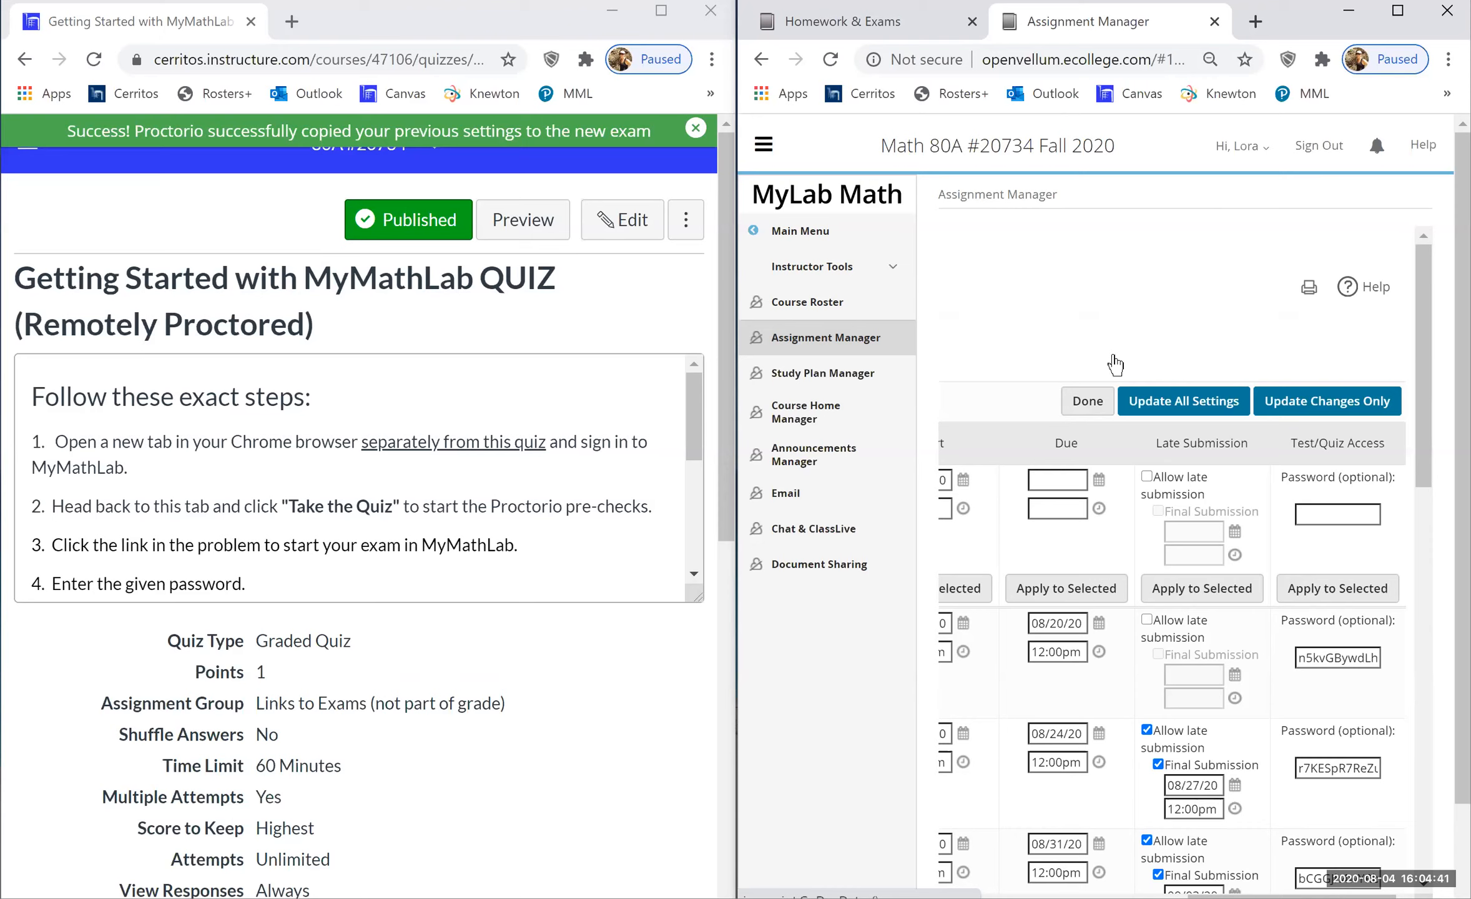
{"action": "left_click", "coordinate": [868, 30]}
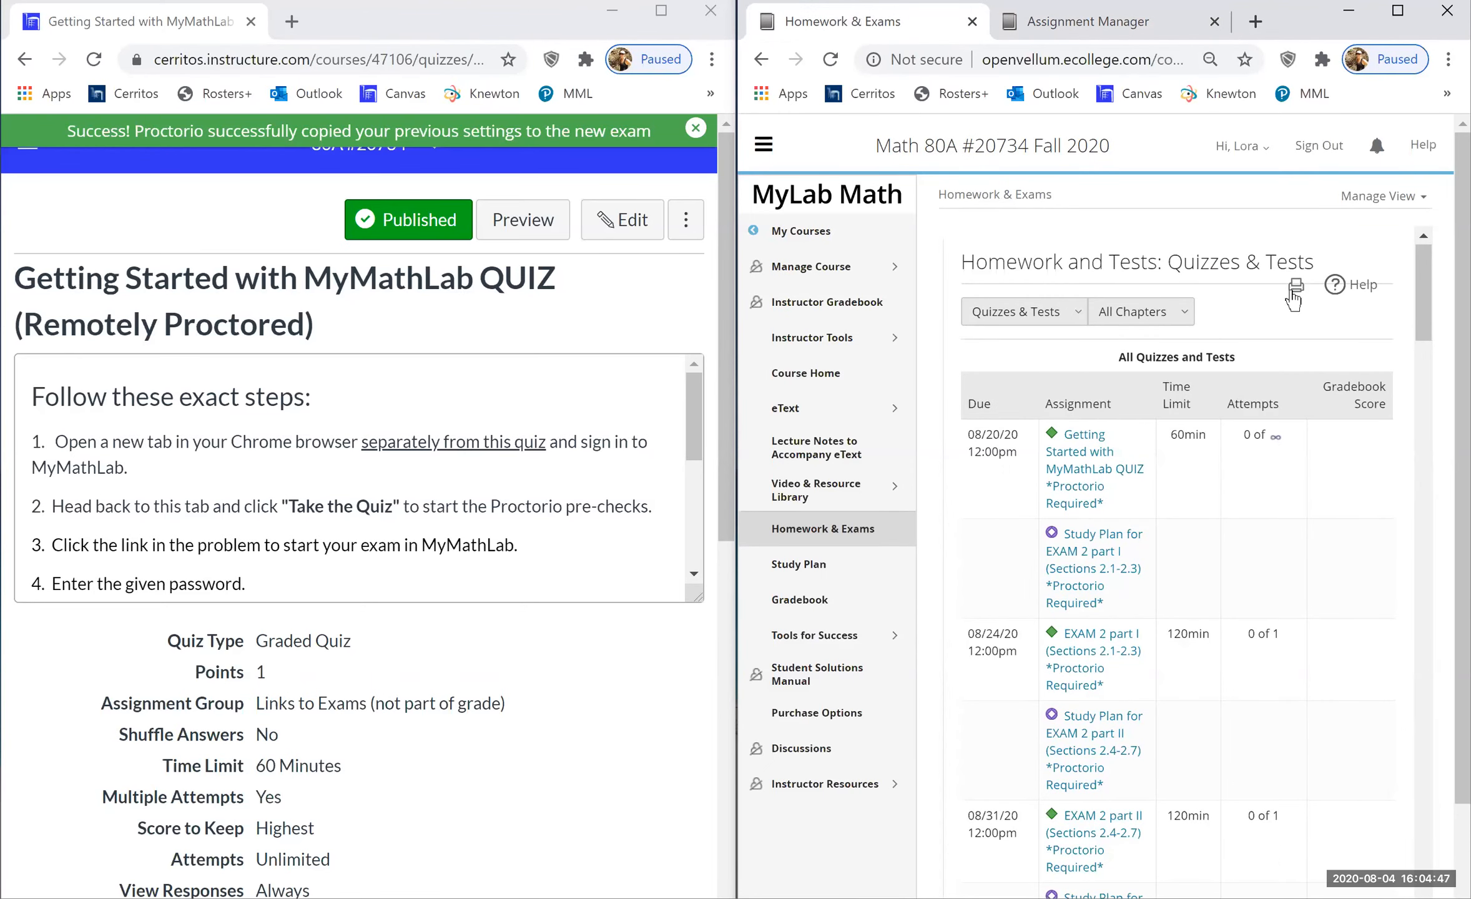
- Launch the Getting Started with MyMathLab QUIZ proctored test and copy its full start URL
{"action": "left_click", "coordinate": [1101, 484]}
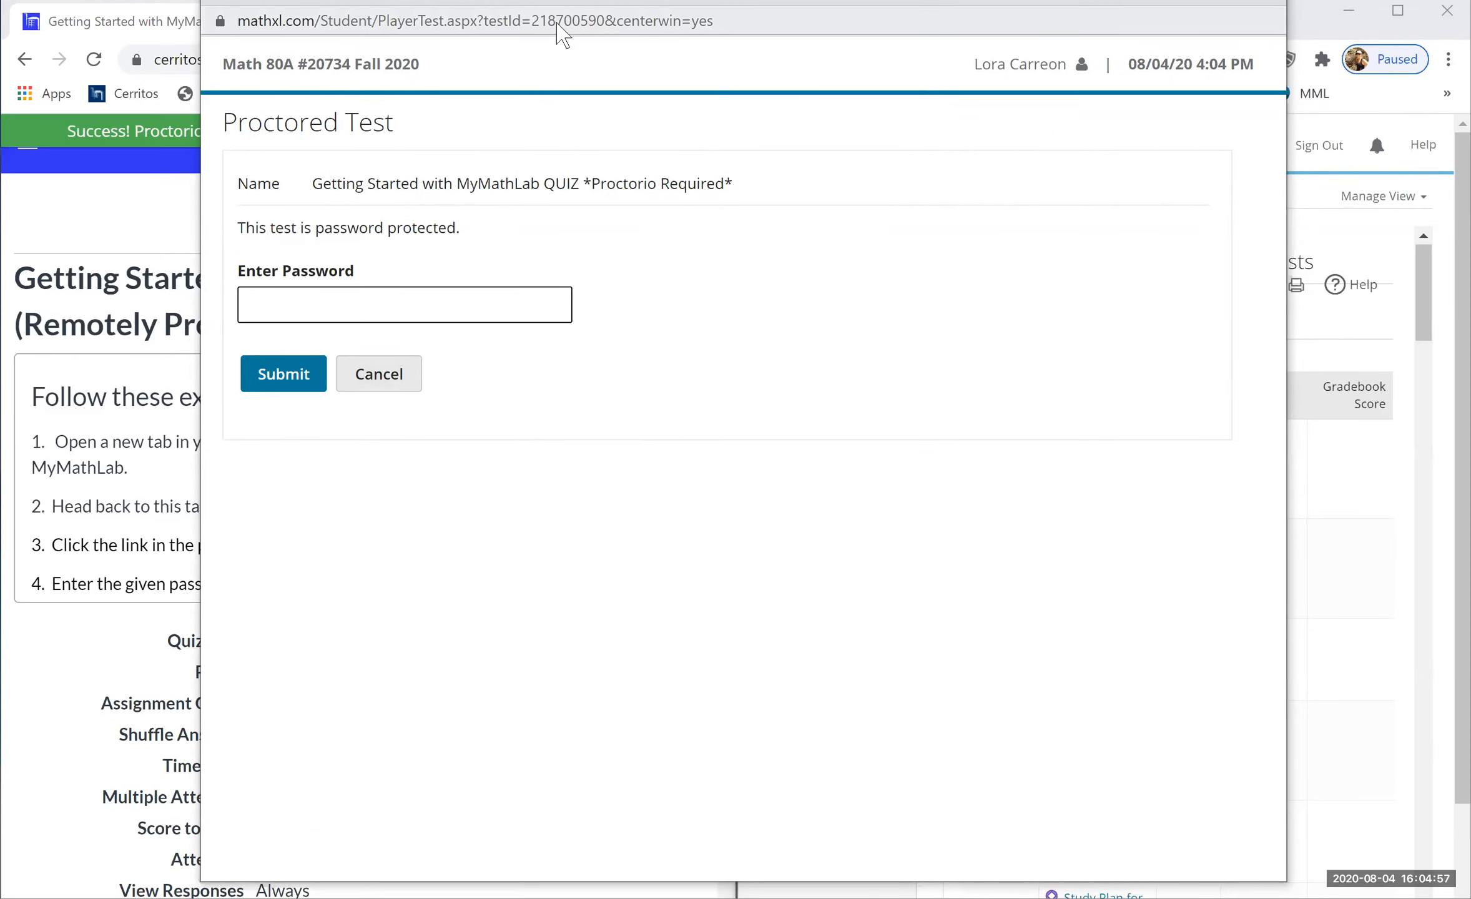
{"action": "double_click", "coordinate": [556, 21]}
{"action": "left_click", "coordinate": [556, 20]}
{"action": "key", "text": "ctrl+c"}
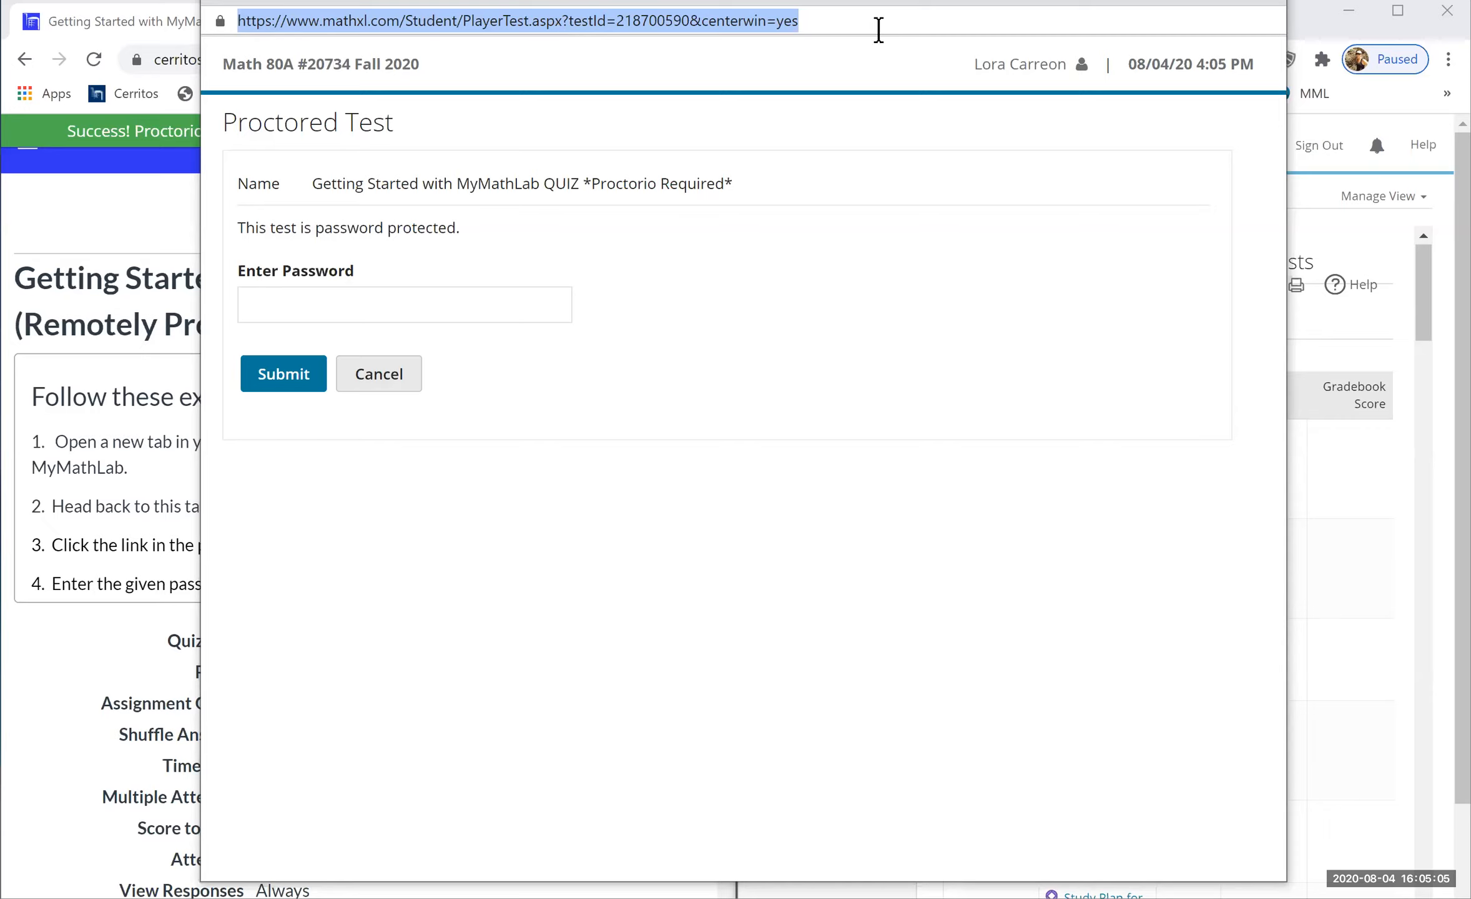
{"action": "left_click", "coordinate": [920, 106]}
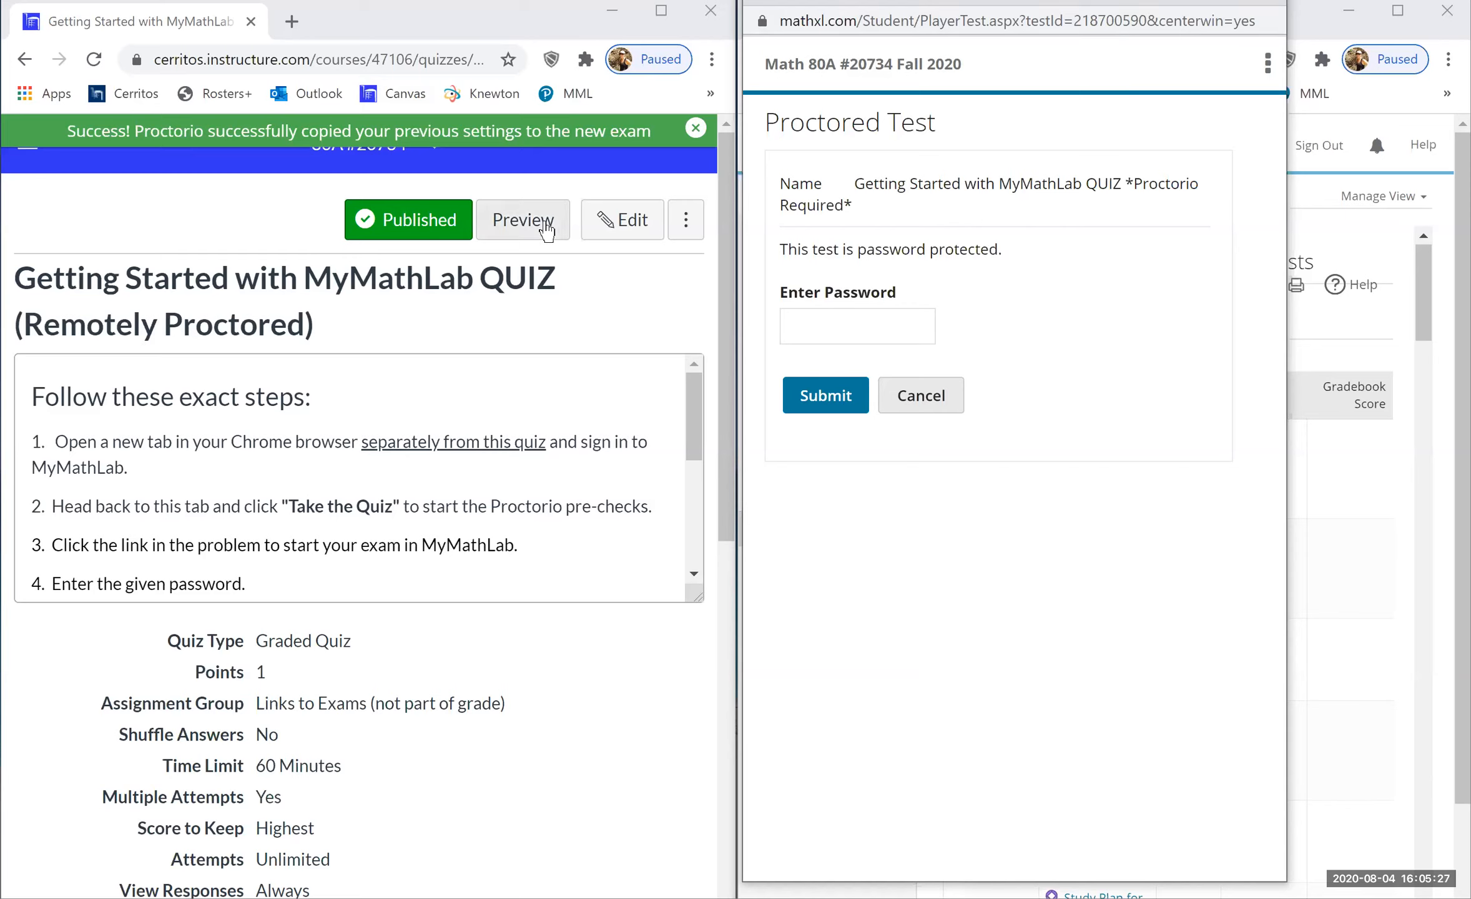
- Edit the Getting Started quiz and open its 'Click here to start your quiz.' question
{"action": "left_click", "coordinate": [623, 225]}
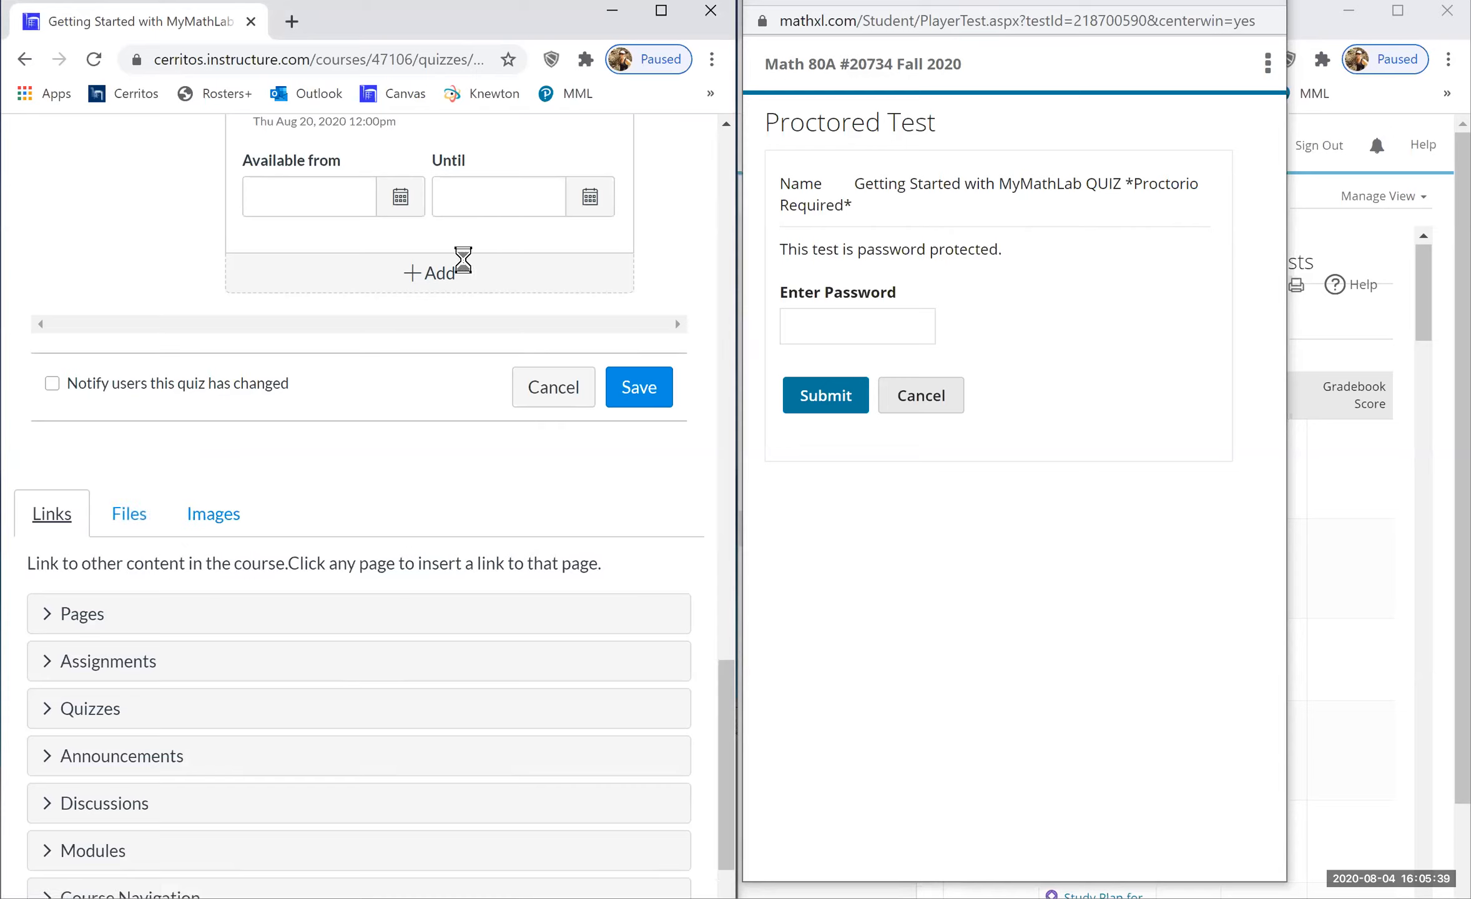
{"action": "scroll", "coordinate": [465, 256], "scroll_direction": "up", "scroll_amount": 5}
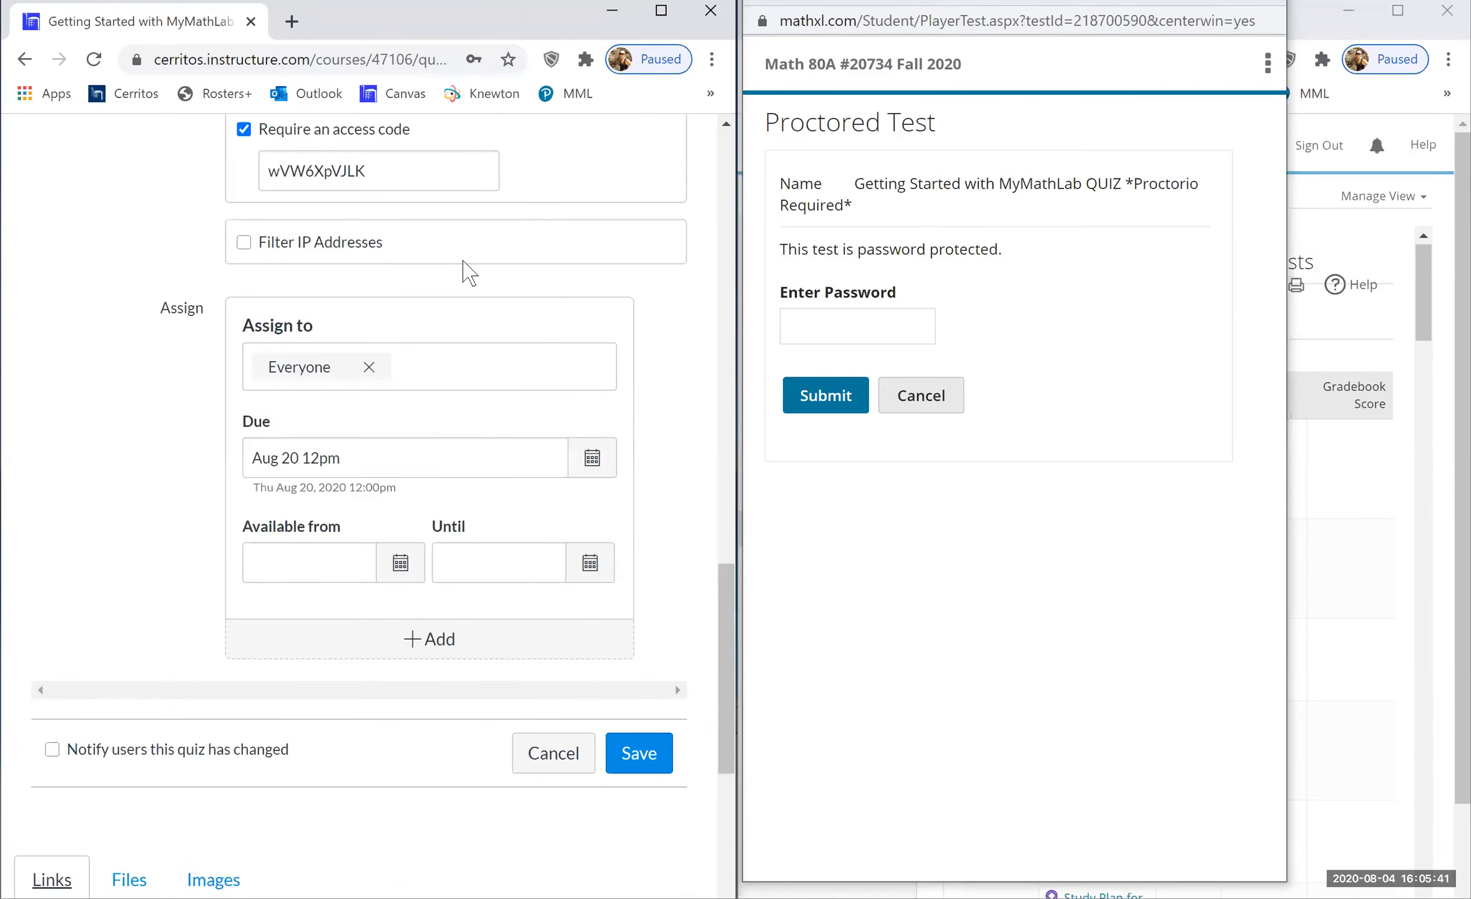
{"action": "scroll", "coordinate": [190, 289], "scroll_direction": "up", "scroll_amount": 9}
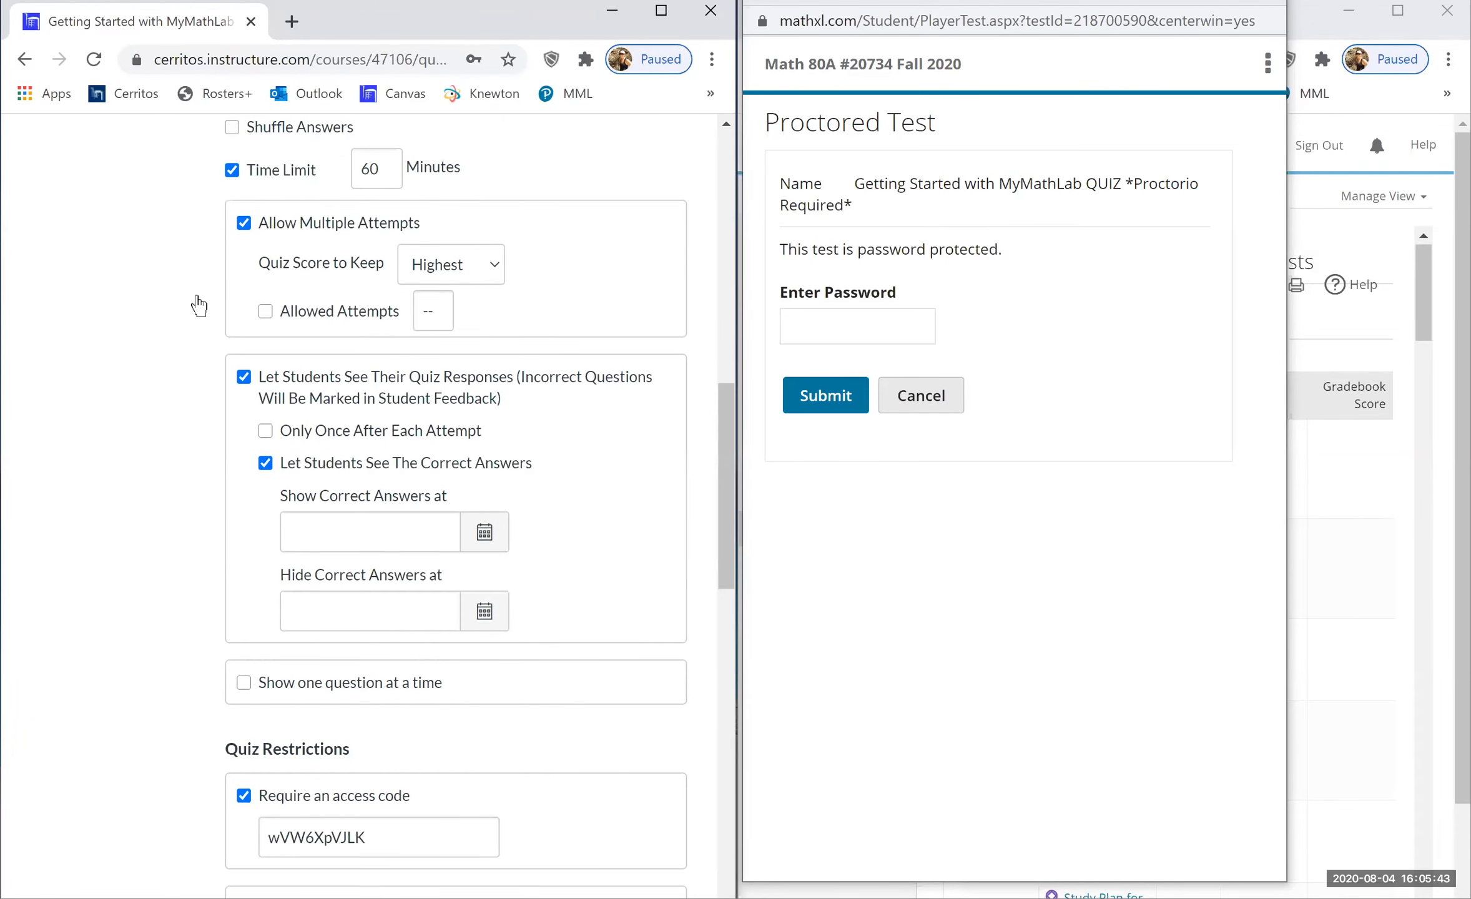
{"action": "scroll", "coordinate": [298, 321], "scroll_direction": "up", "scroll_amount": 10}
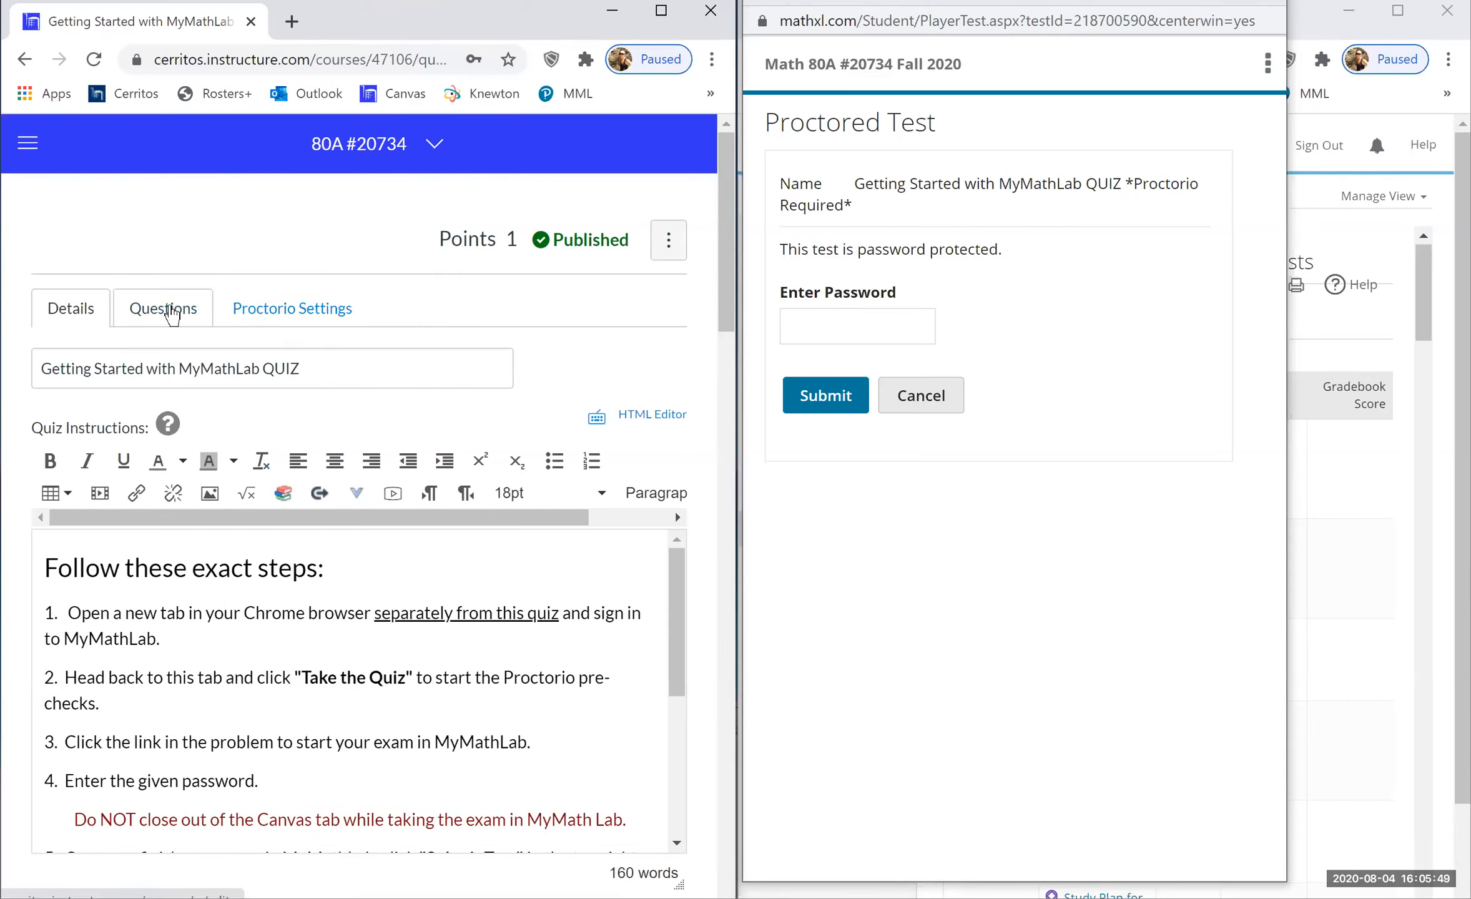
{"action": "left_click", "coordinate": [170, 306]}
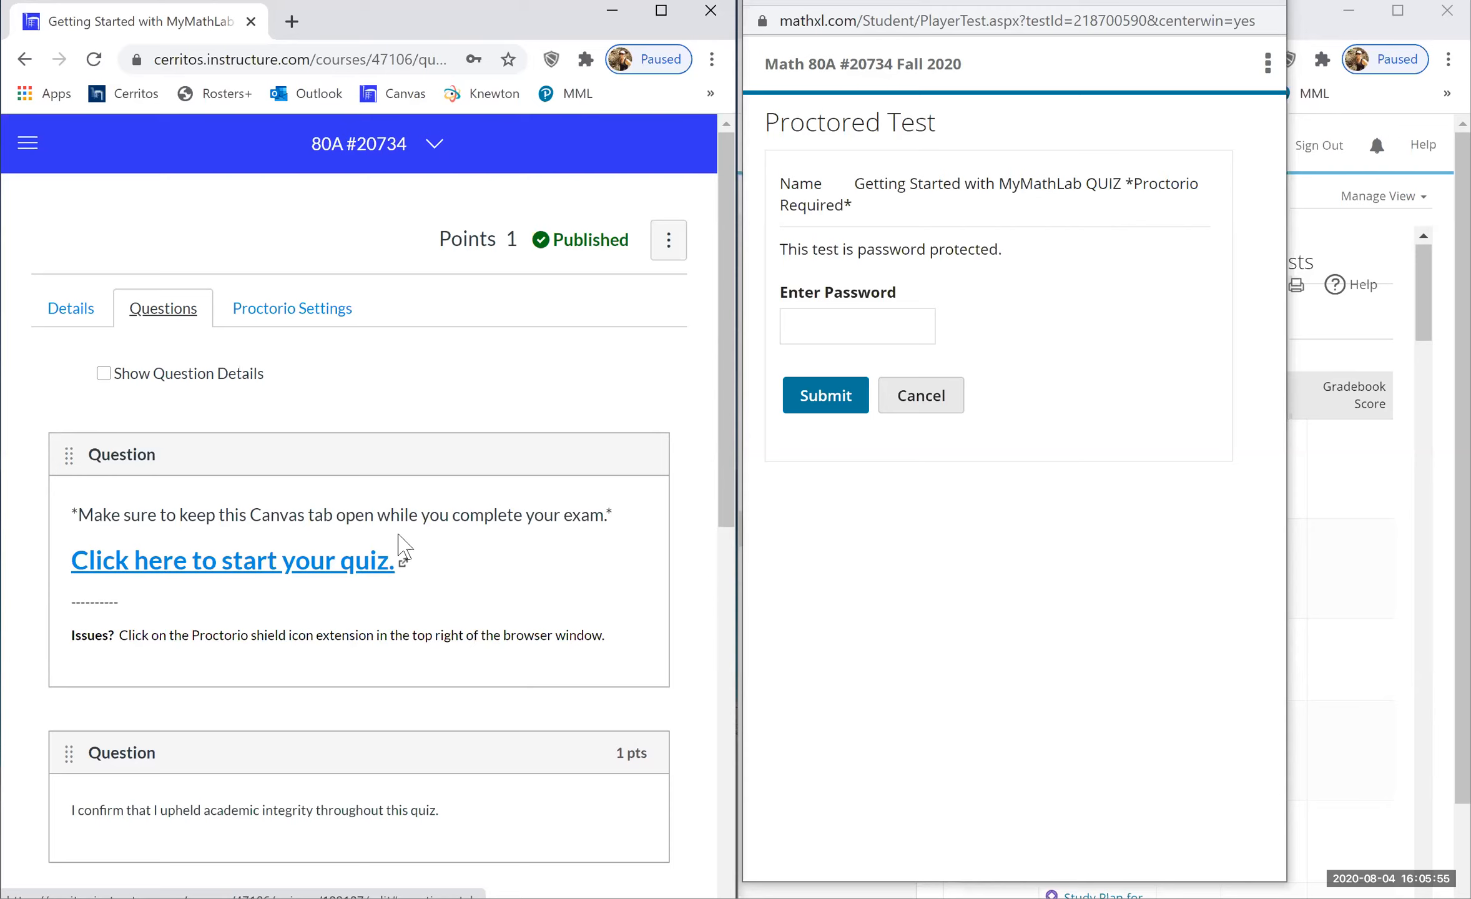
{"action": "scroll", "coordinate": [440, 595], "scroll_direction": "down", "scroll_amount": 1}
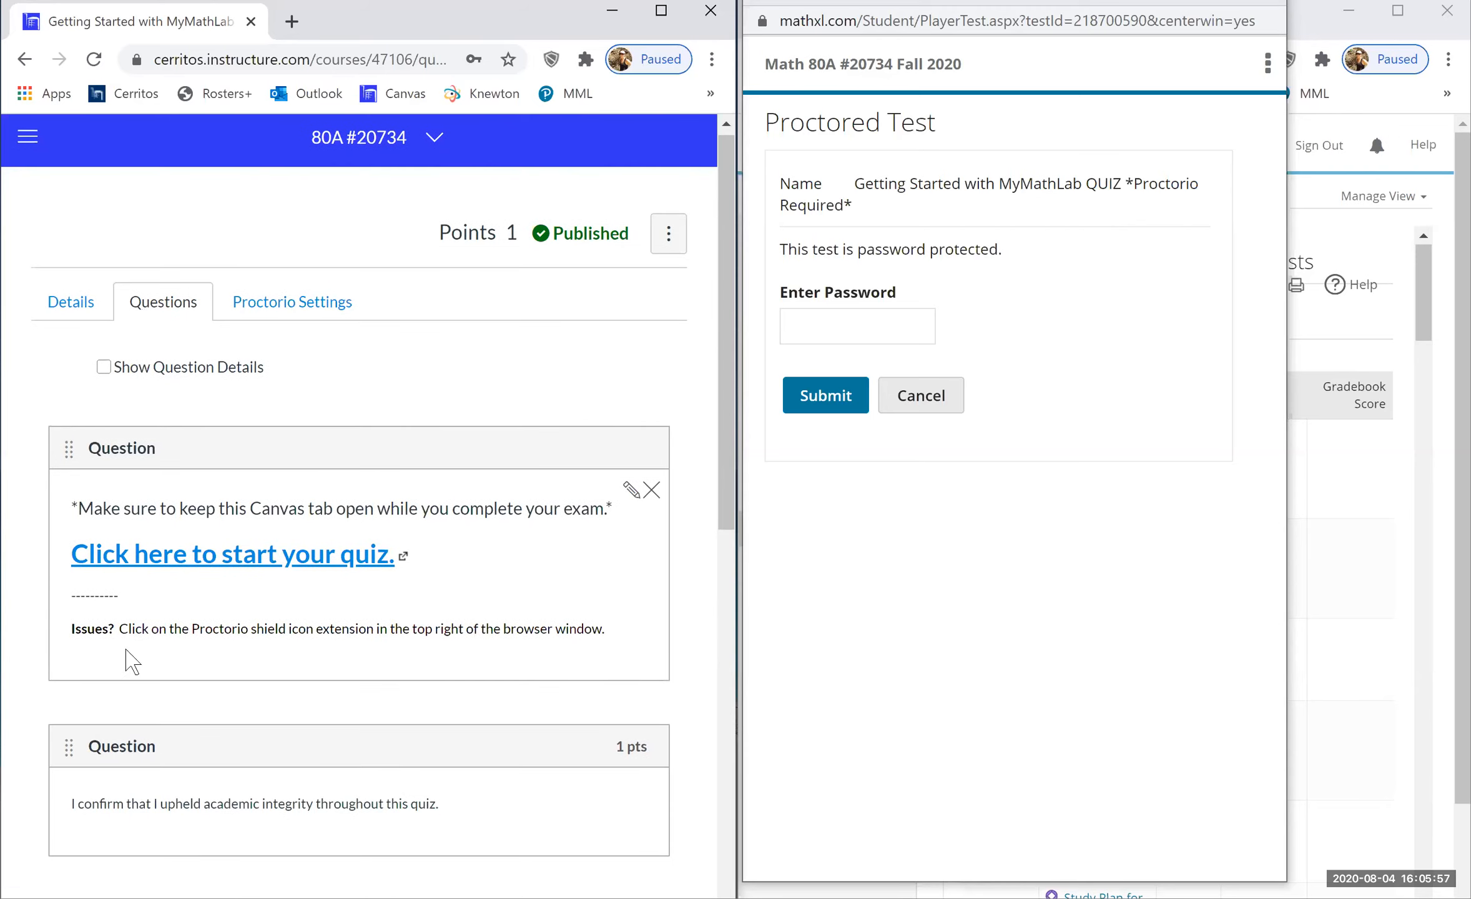
{"action": "scroll", "coordinate": [394, 562], "scroll_direction": "down", "scroll_amount": 1}
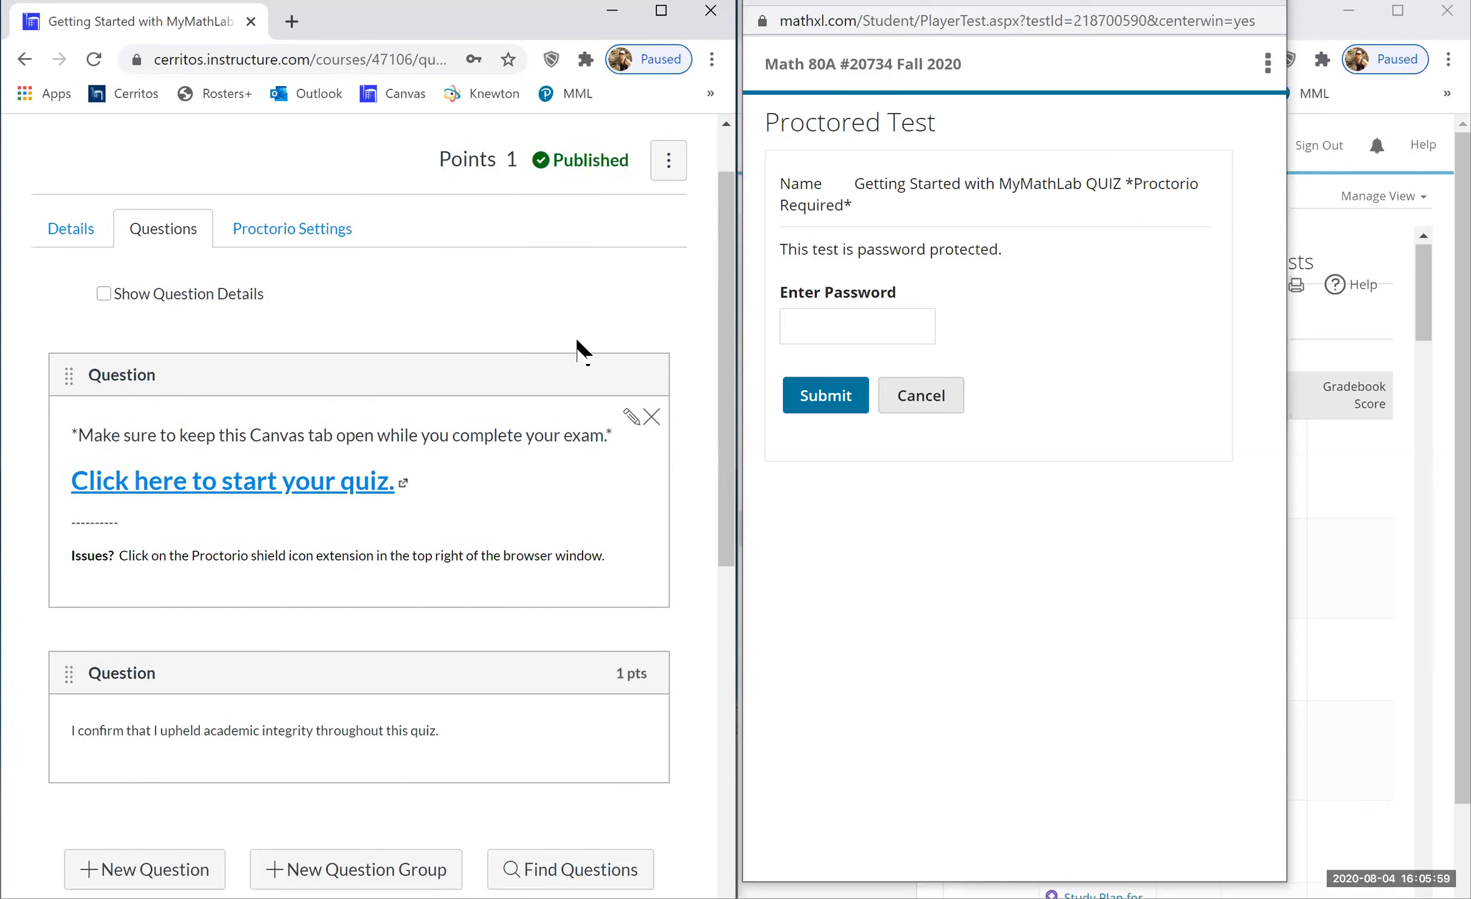
{"action": "scroll", "coordinate": [575, 344], "scroll_direction": "down", "scroll_amount": 2}
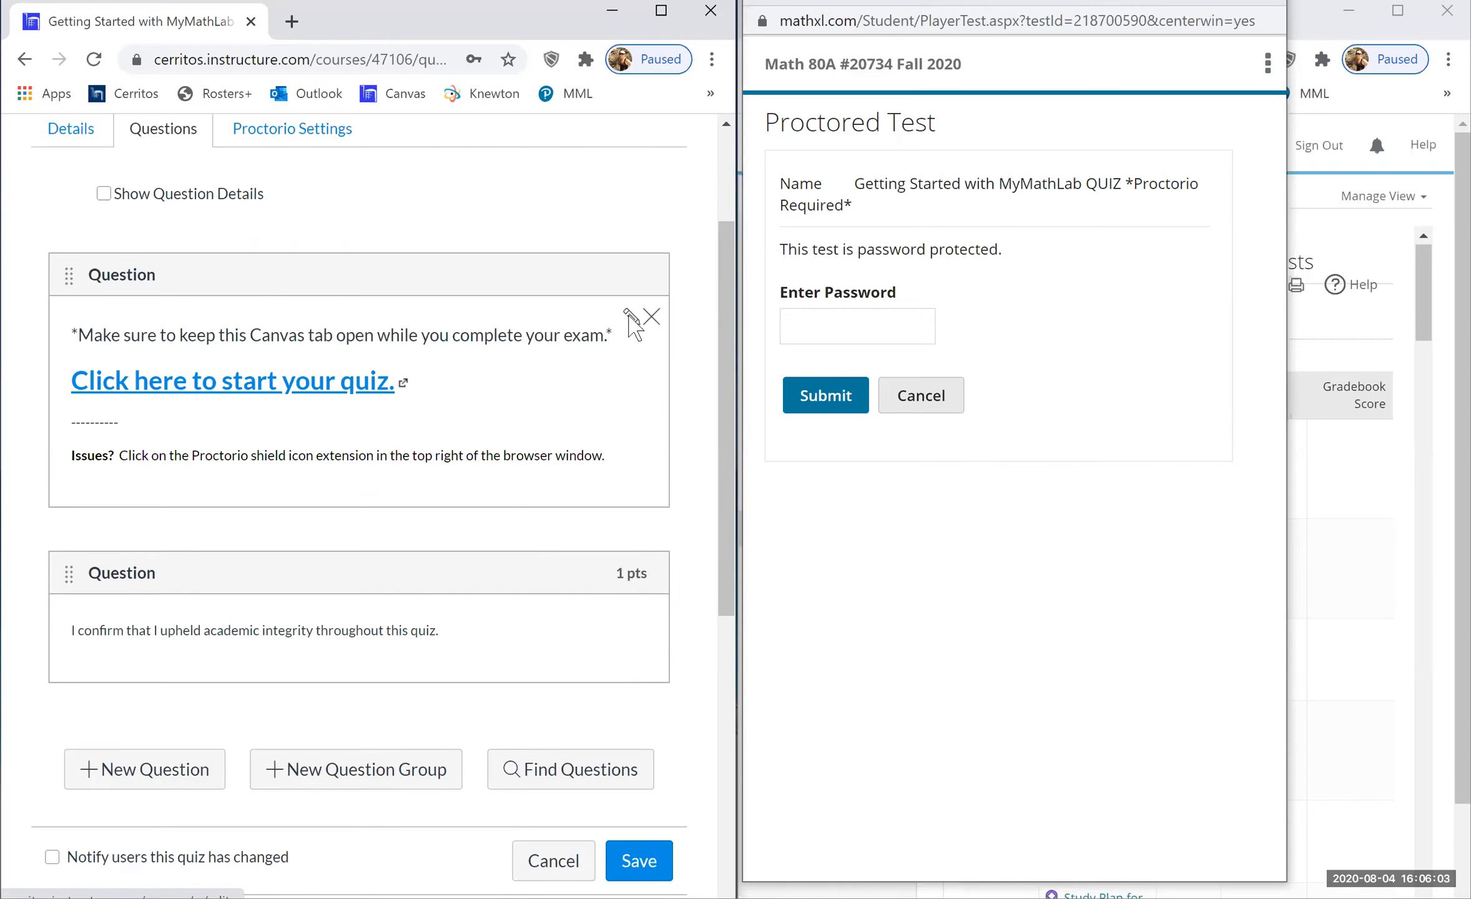
{"action": "left_click", "coordinate": [629, 317]}
- Relink 'Click here to start your quiz.' to the copied testId=218700590 URL and update the question
{"action": "left_click_drag", "start_coordinate": [417, 575], "coordinate": [78, 577]}
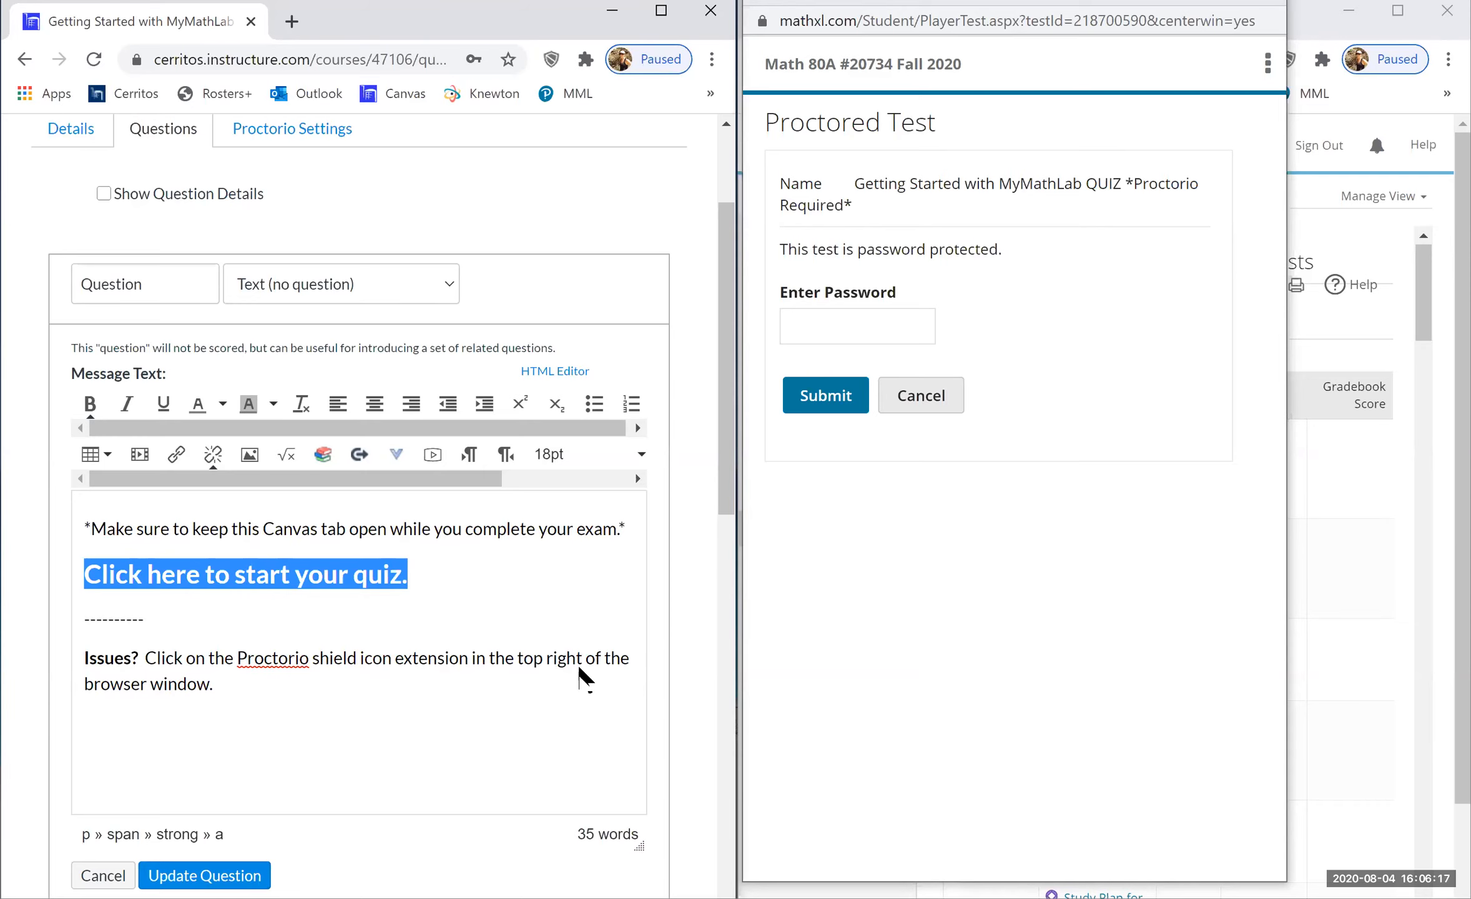
{"action": "key", "text": "ctrl+k"}
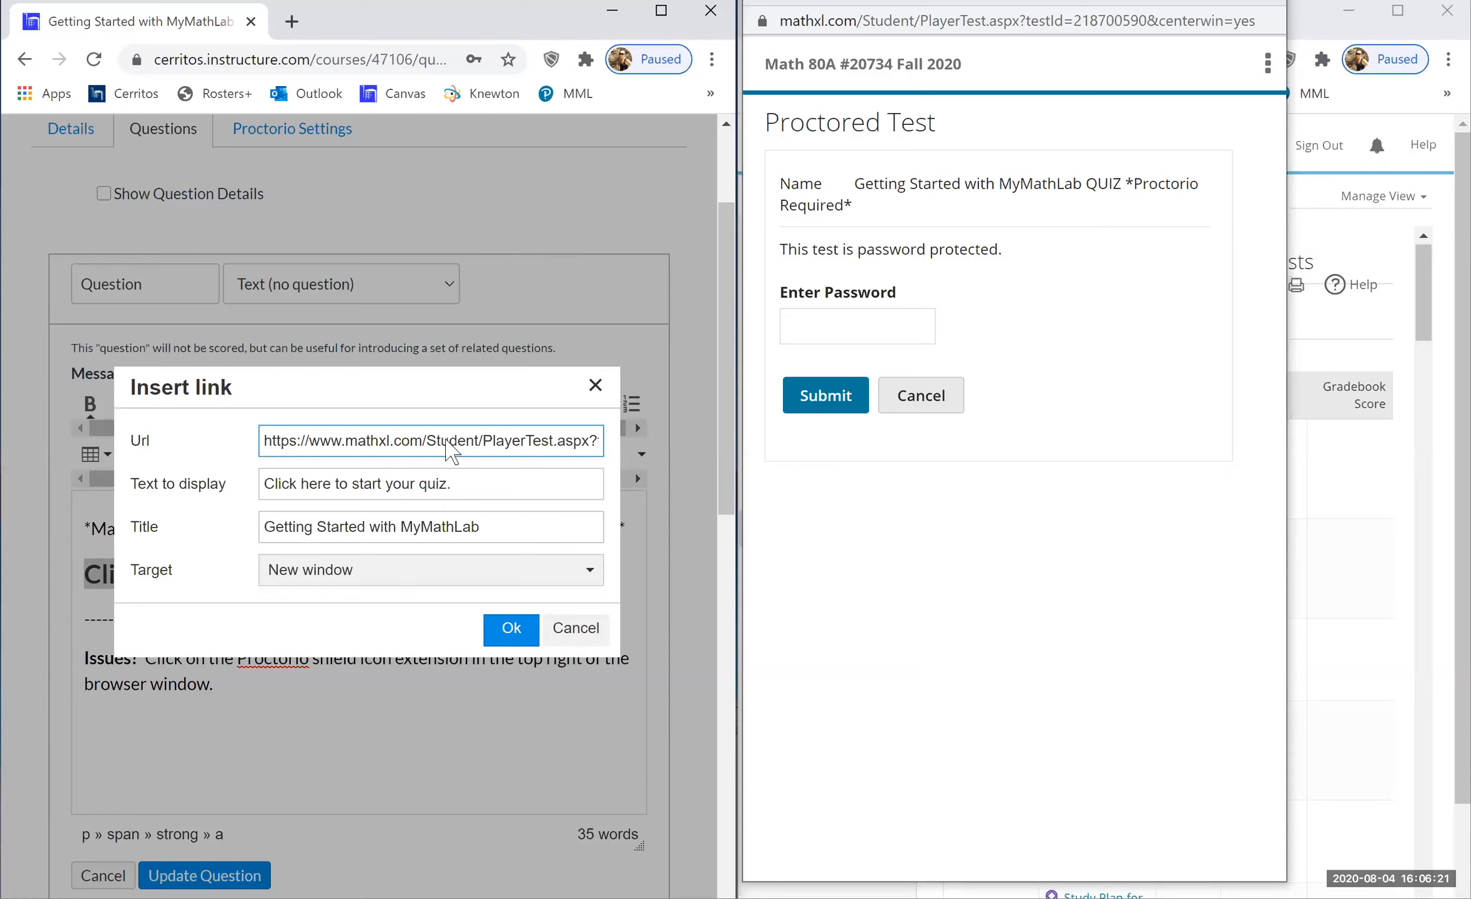
{"action": "key", "text": "Right"}
{"action": "key", "text": "Right"}
{"action": "key", "text": "Right"}
{"action": "key", "text": "Right"}
{"action": "key", "text": "Right"}
{"action": "key", "text": "Right"}
{"action": "key", "text": "Right"}
{"action": "key", "text": "Right"}
{"action": "key", "text": "Right"}
{"action": "key", "text": "Right"}
{"action": "key", "text": "Right"}
{"action": "key", "text": "Right"}
{"action": "key", "text": "Right"}
{"action": "key", "text": "Right"}
{"action": "key", "text": "Right"}
{"action": "key", "text": "Right"}
{"action": "key", "text": "Right"}
{"action": "key", "text": "Right"}
{"action": "key", "text": "Right"}
{"action": "key", "text": "Right"}
{"action": "key", "text": "Right"}
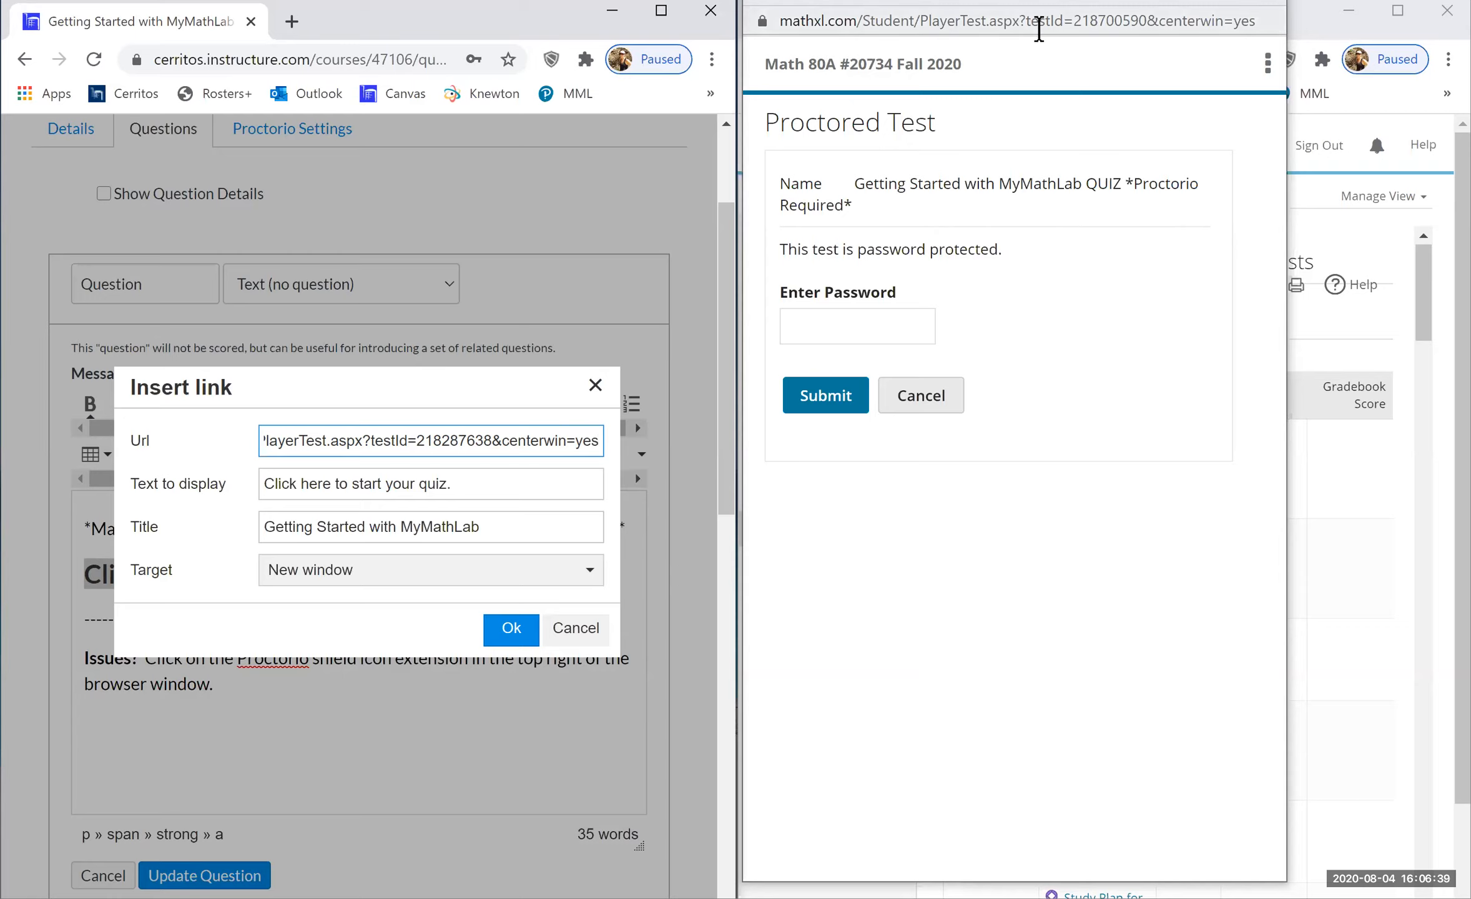
{"action": "triple_click", "coordinate": [402, 441]}
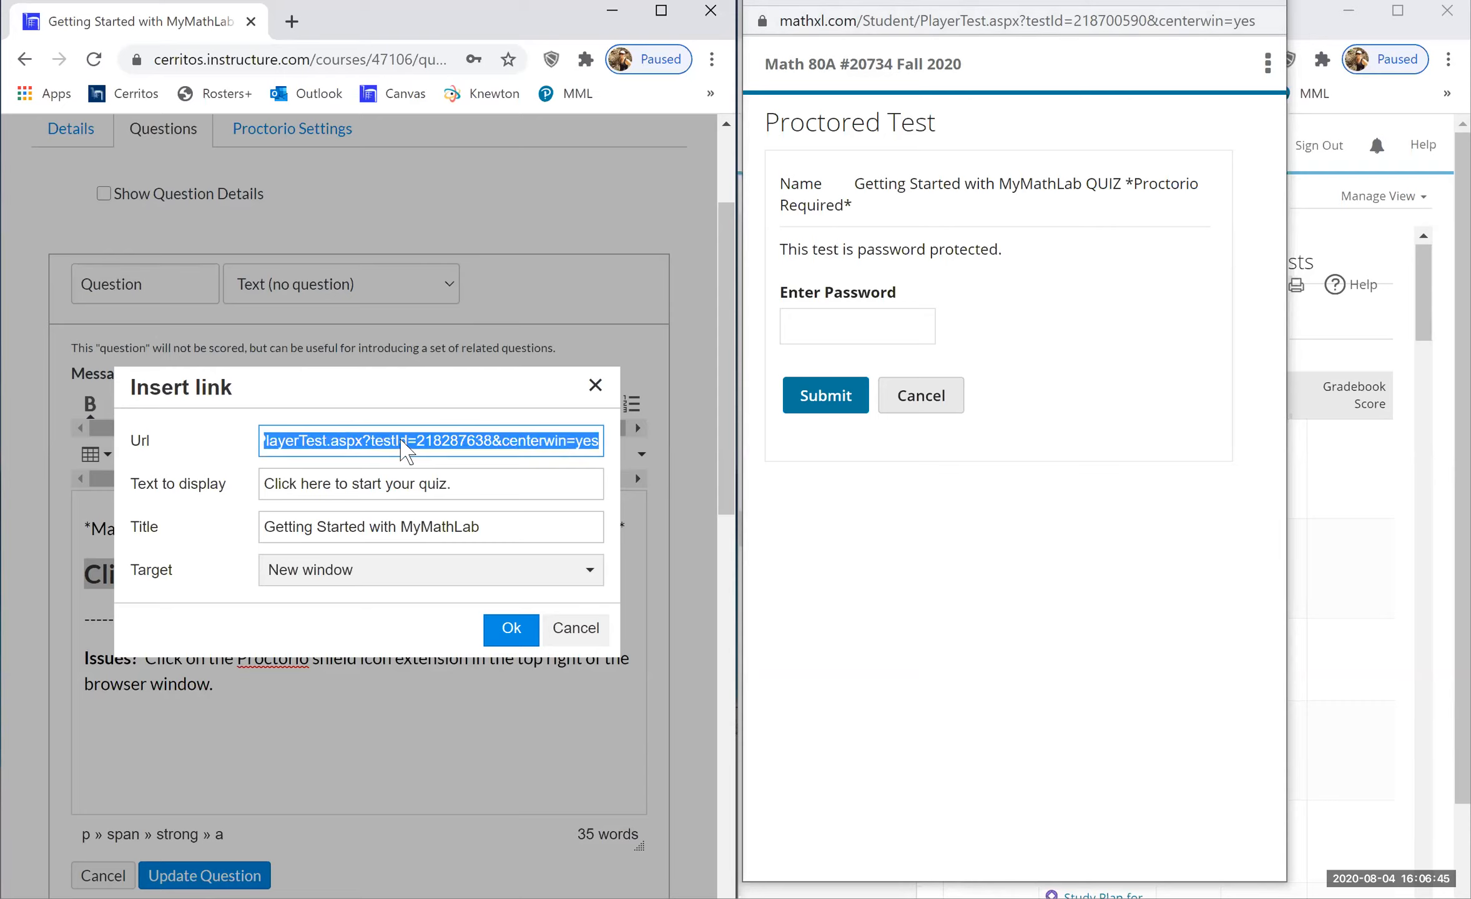
{"action": "key", "text": "ctrl+v"}
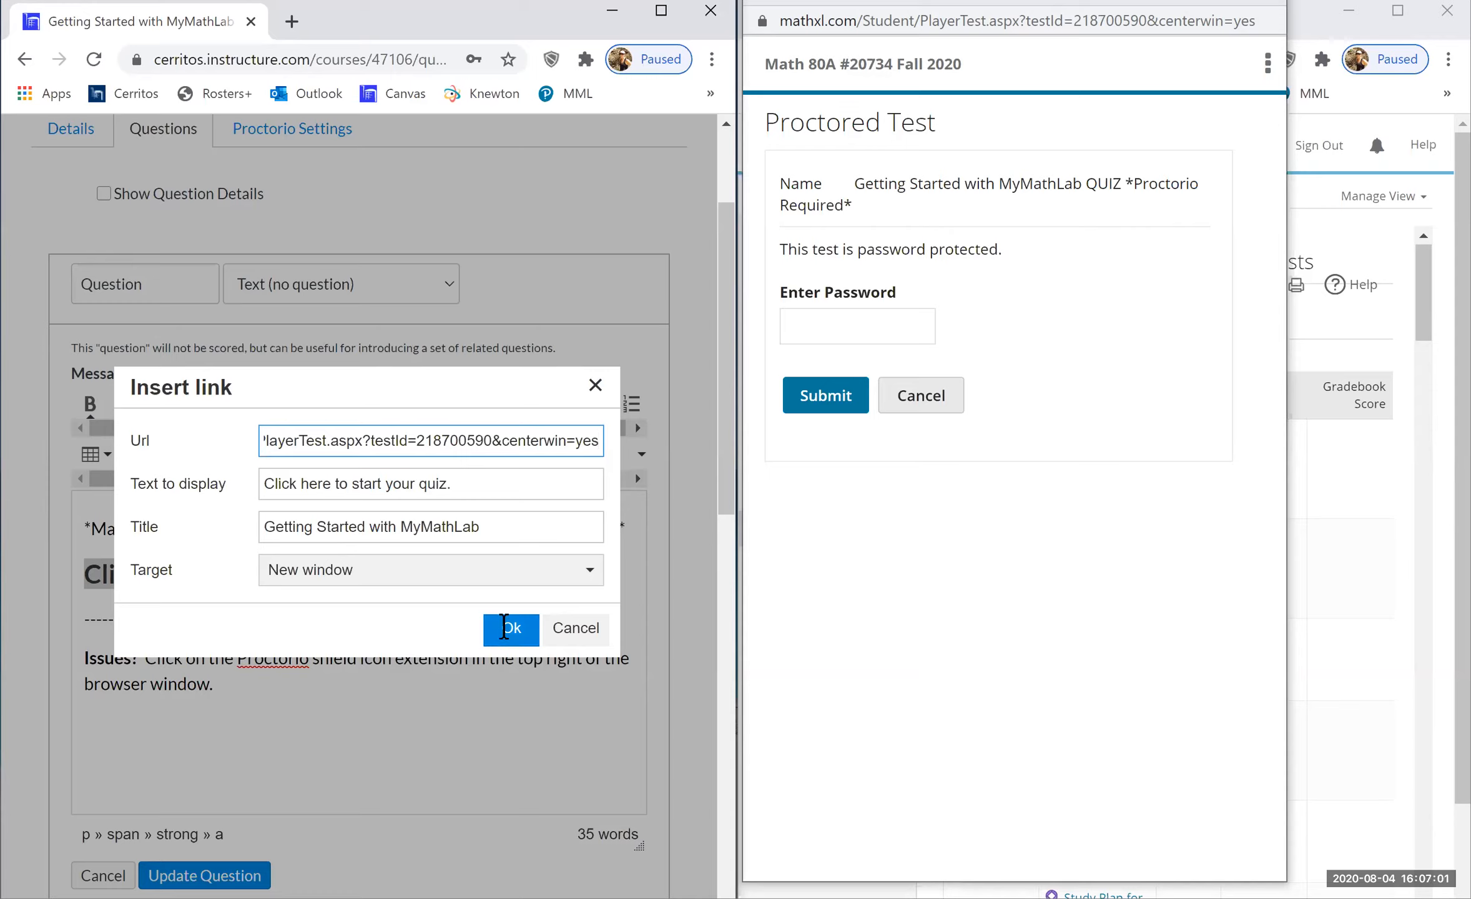
{"action": "key", "text": "Return"}
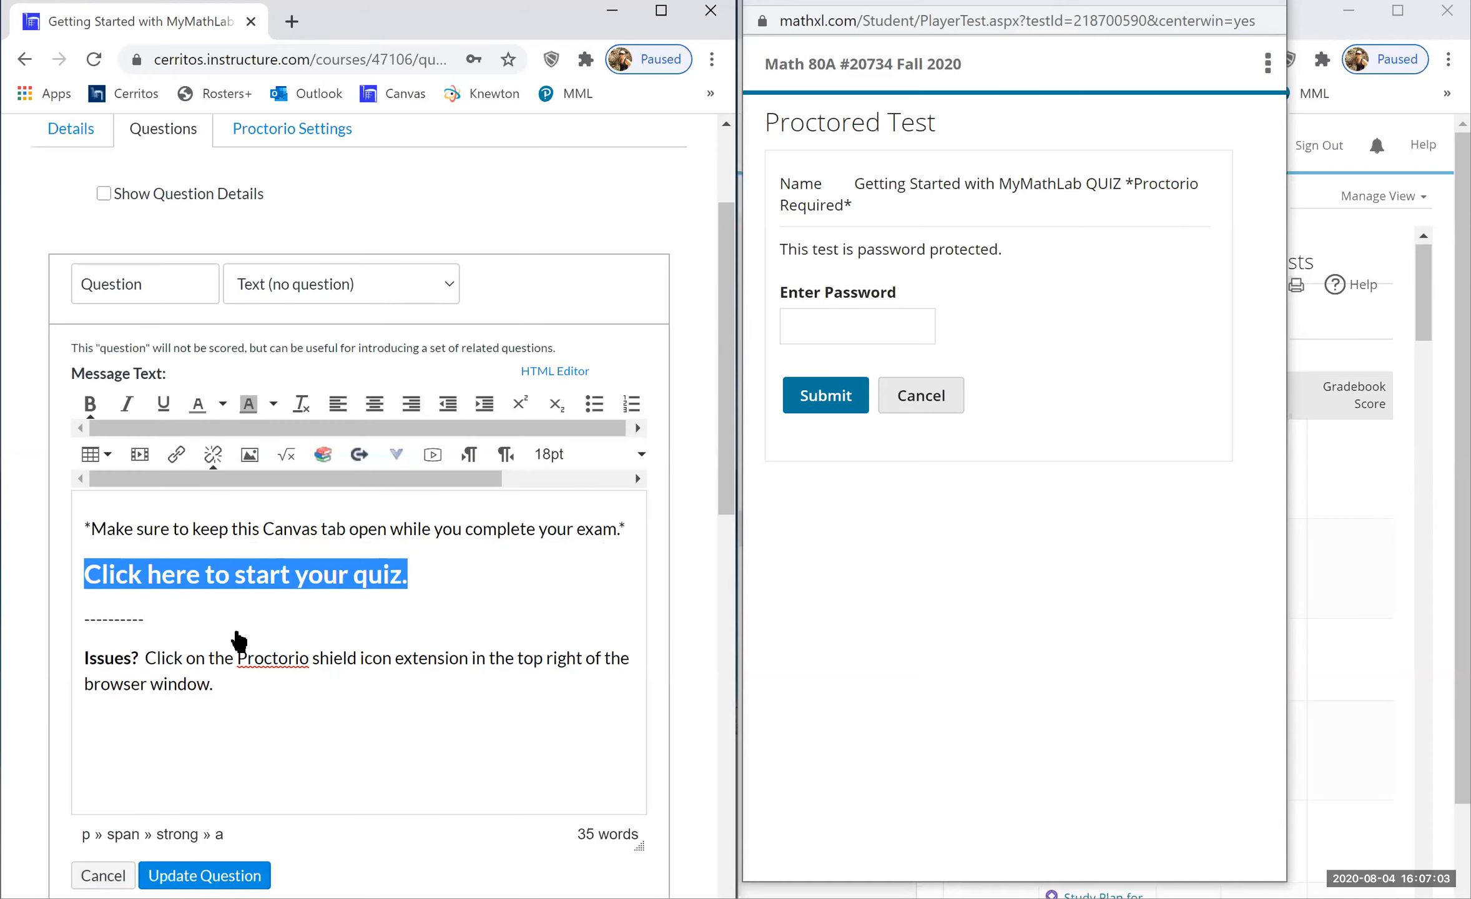
{"action": "scroll", "coordinate": [237, 640], "scroll_direction": "down", "scroll_amount": 3}
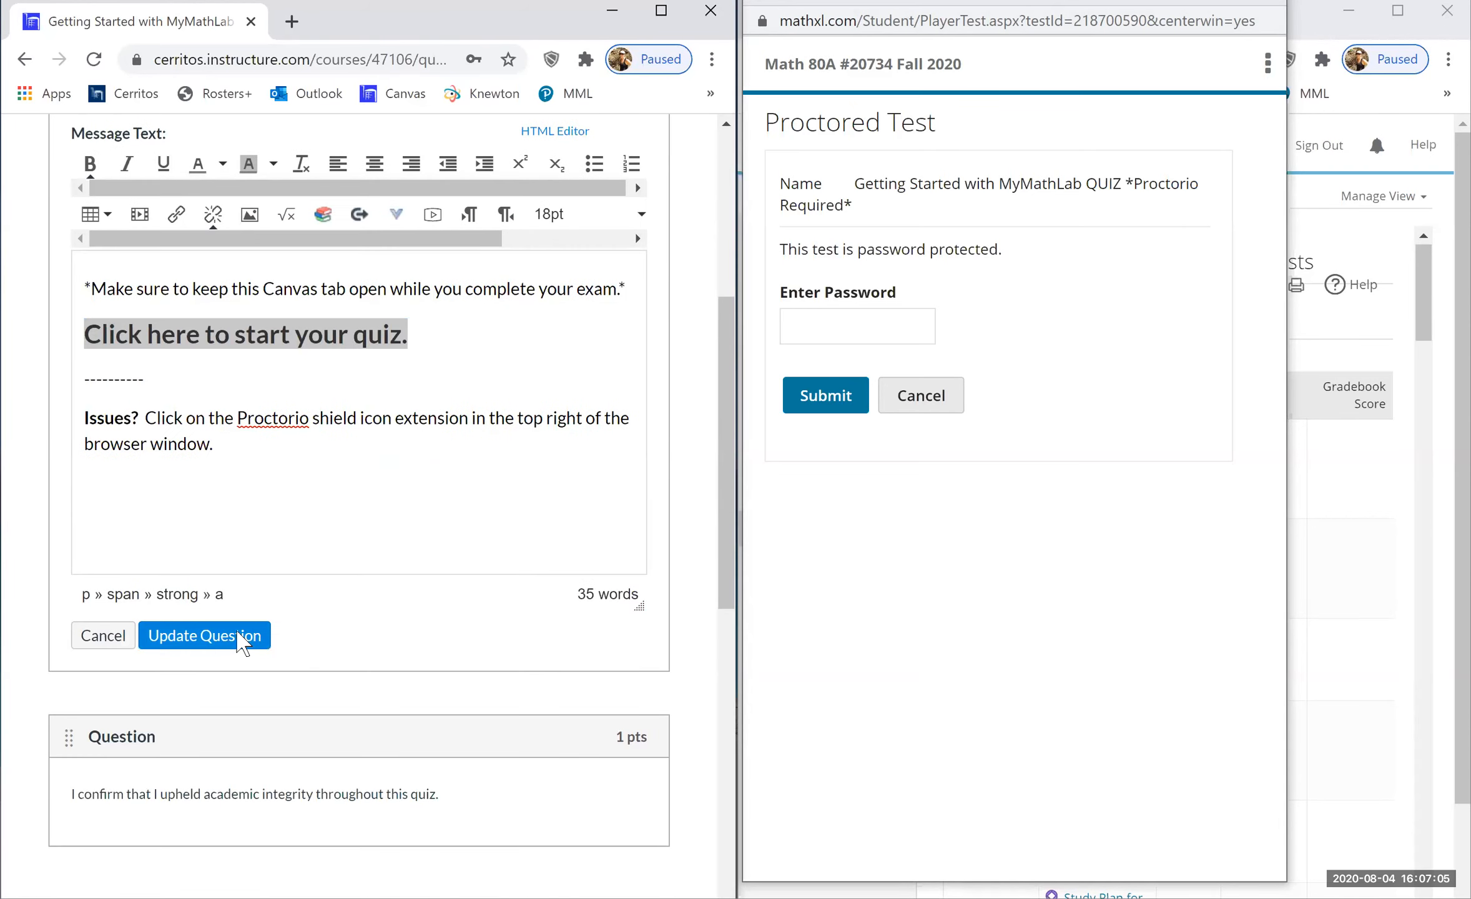
{"action": "left_click", "coordinate": [239, 637]}
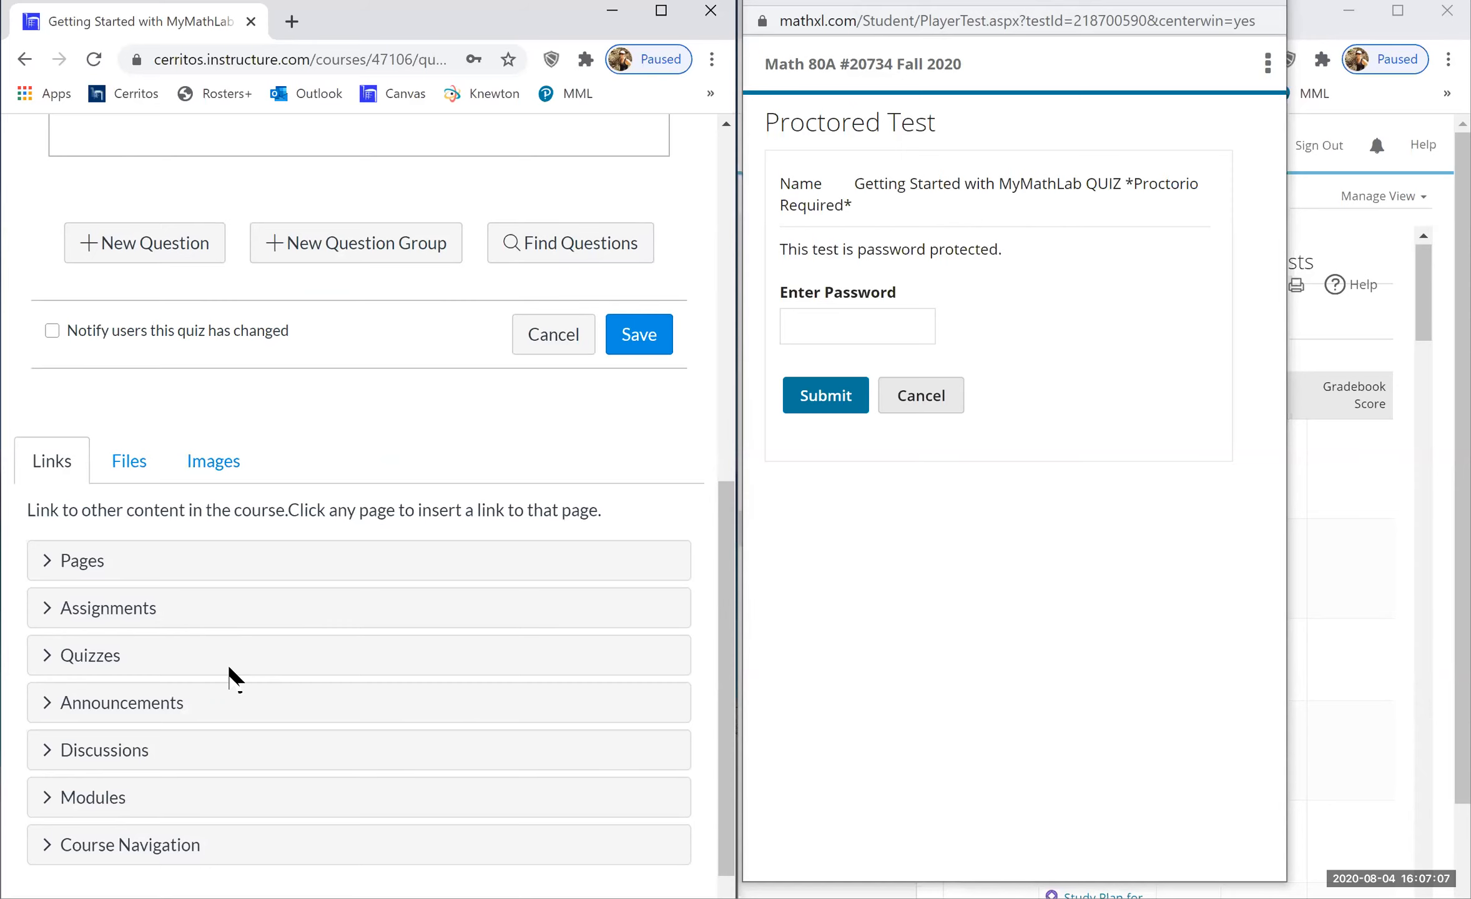
- Scroll back to the top of the Questions tab showing the saved start-link question
{"action": "scroll", "coordinate": [231, 677], "scroll_direction": "up", "scroll_amount": 5}
{"action": "scroll", "coordinate": [231, 678], "scroll_direction": "up", "scroll_amount": 4}
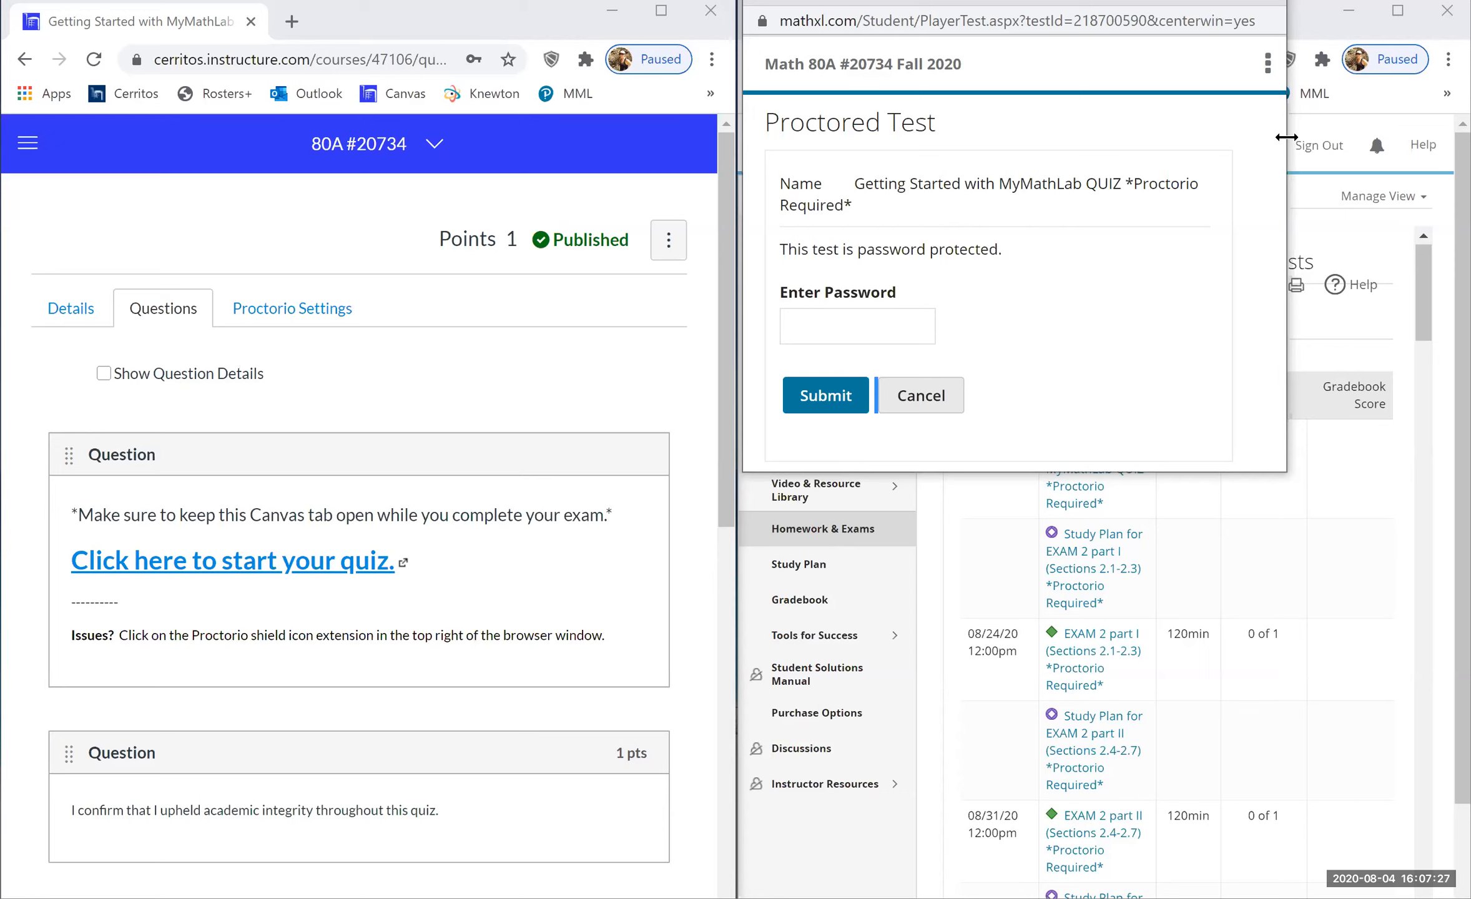
- Widen the MathXL Proctored Test password window, then close it
{"action": "left_click_drag", "start_coordinate": [1287, 136], "coordinate": [1384, 301]}
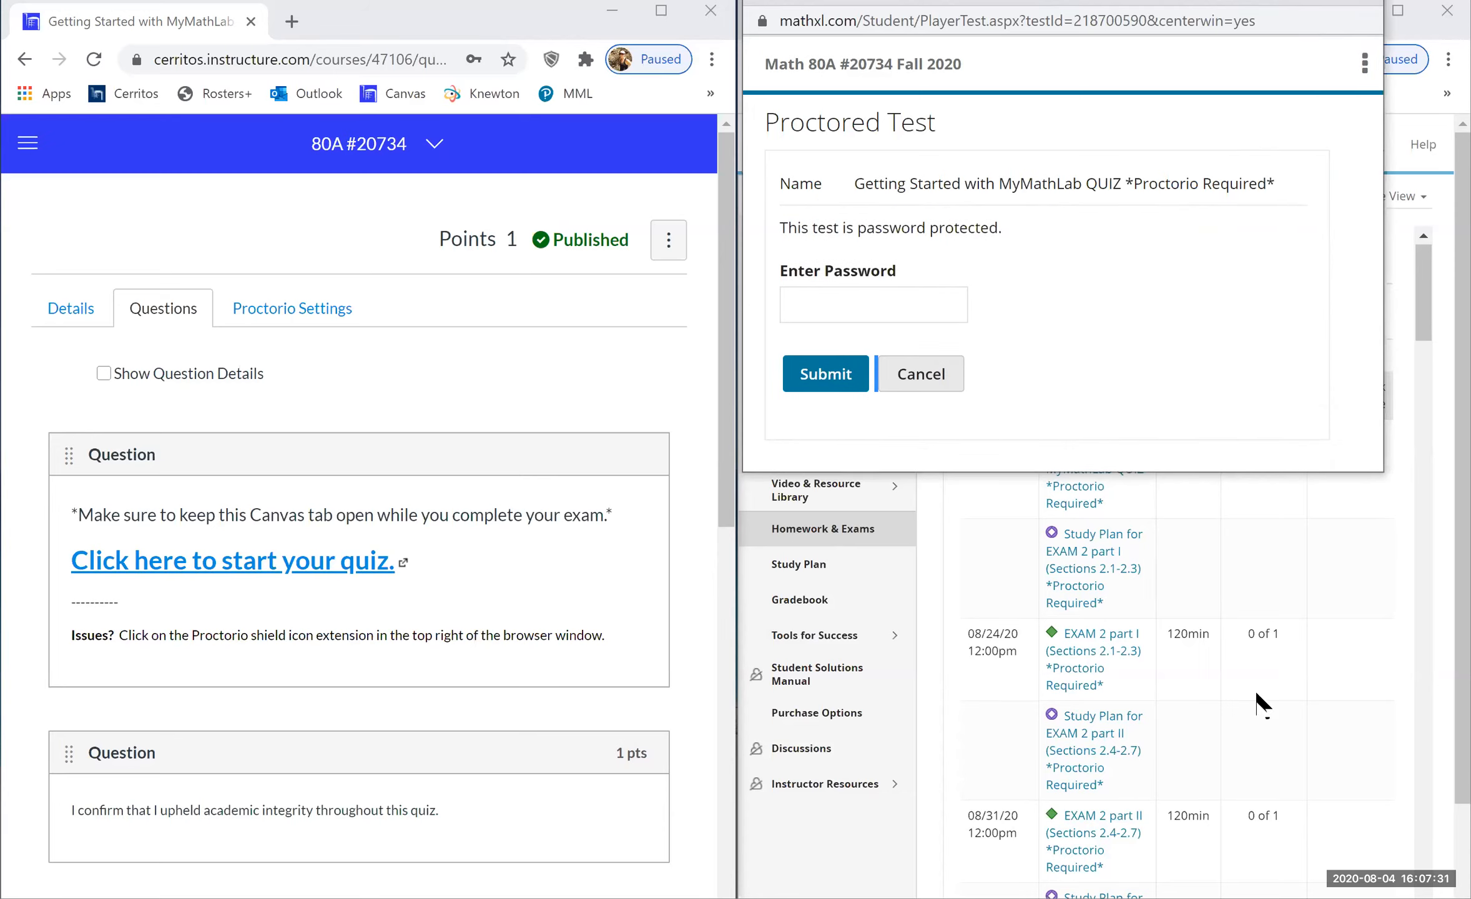
{"action": "left_click", "coordinate": [1355, 6]}
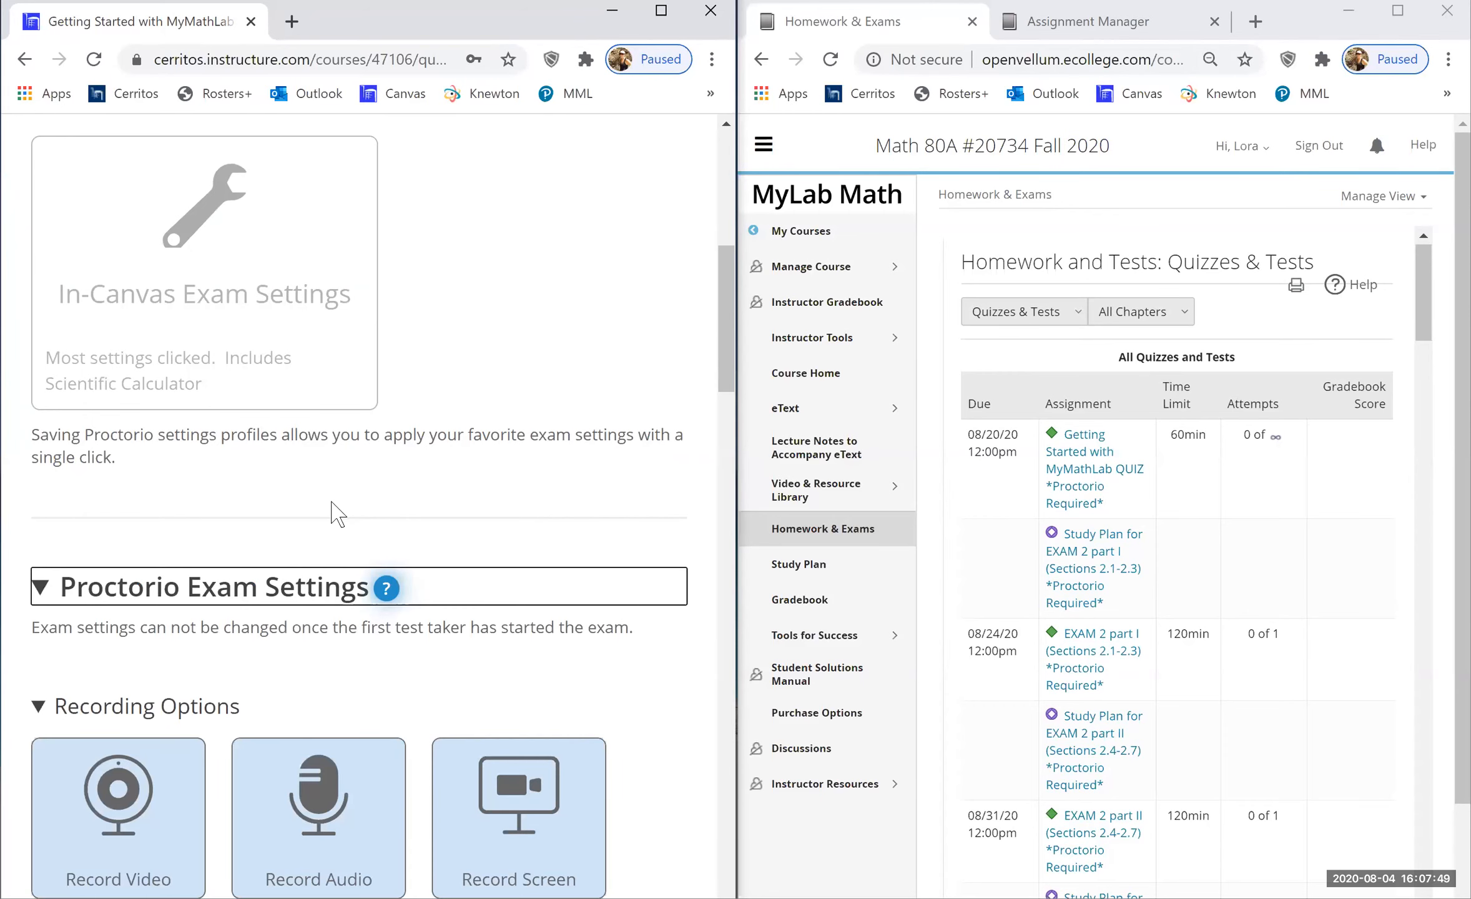
- Reveal the Verify Login assessment password under Proctorio's Verification Options
{"action": "scroll", "coordinate": [329, 509], "scroll_direction": "down", "scroll_amount": 3}
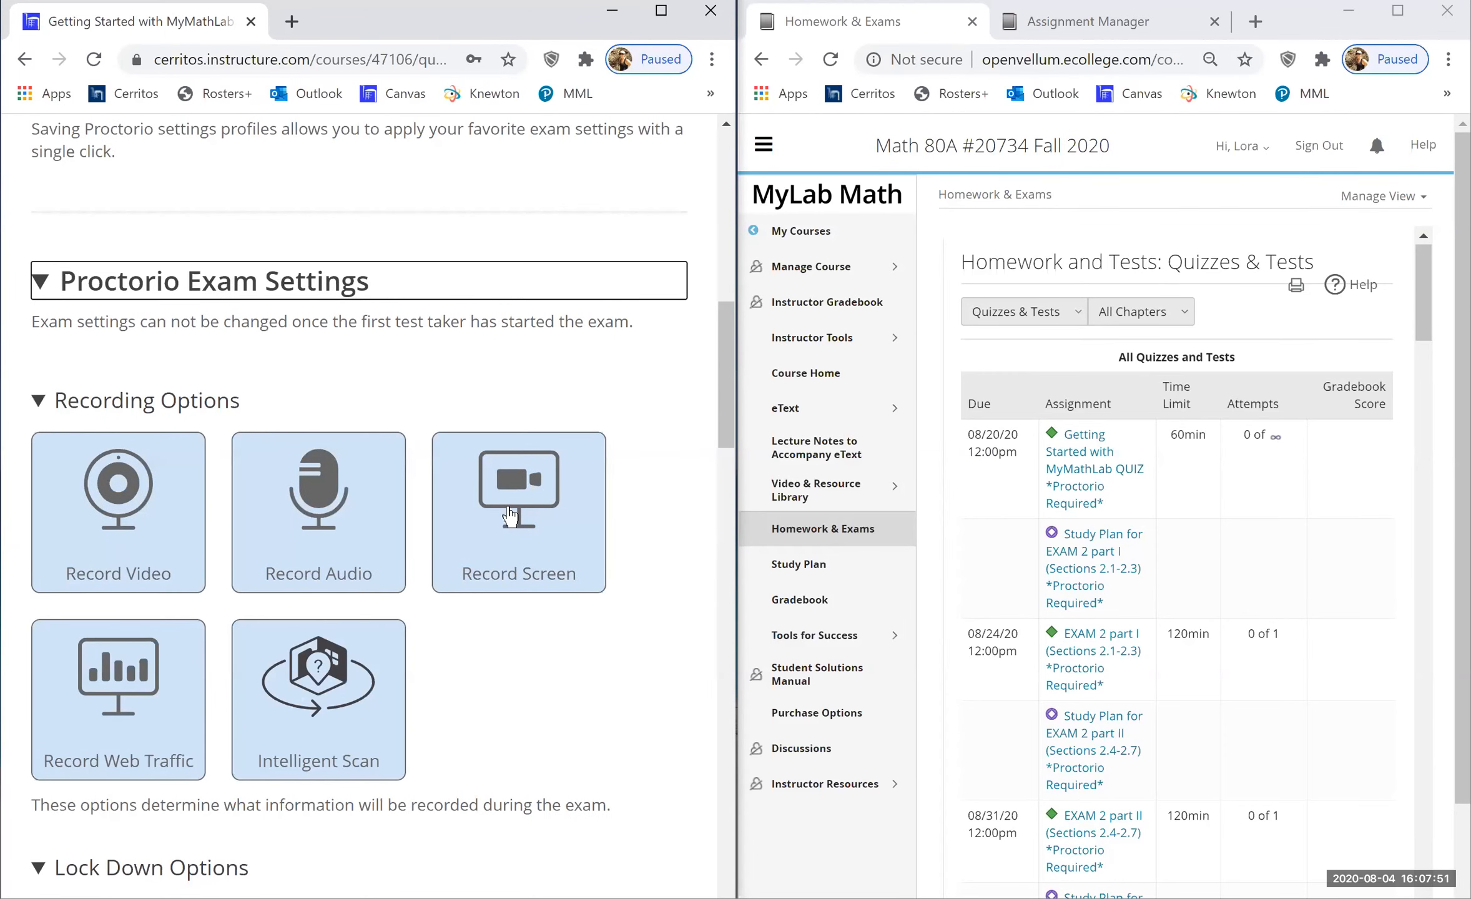
{"action": "scroll", "coordinate": [510, 516], "scroll_direction": "down", "scroll_amount": 10}
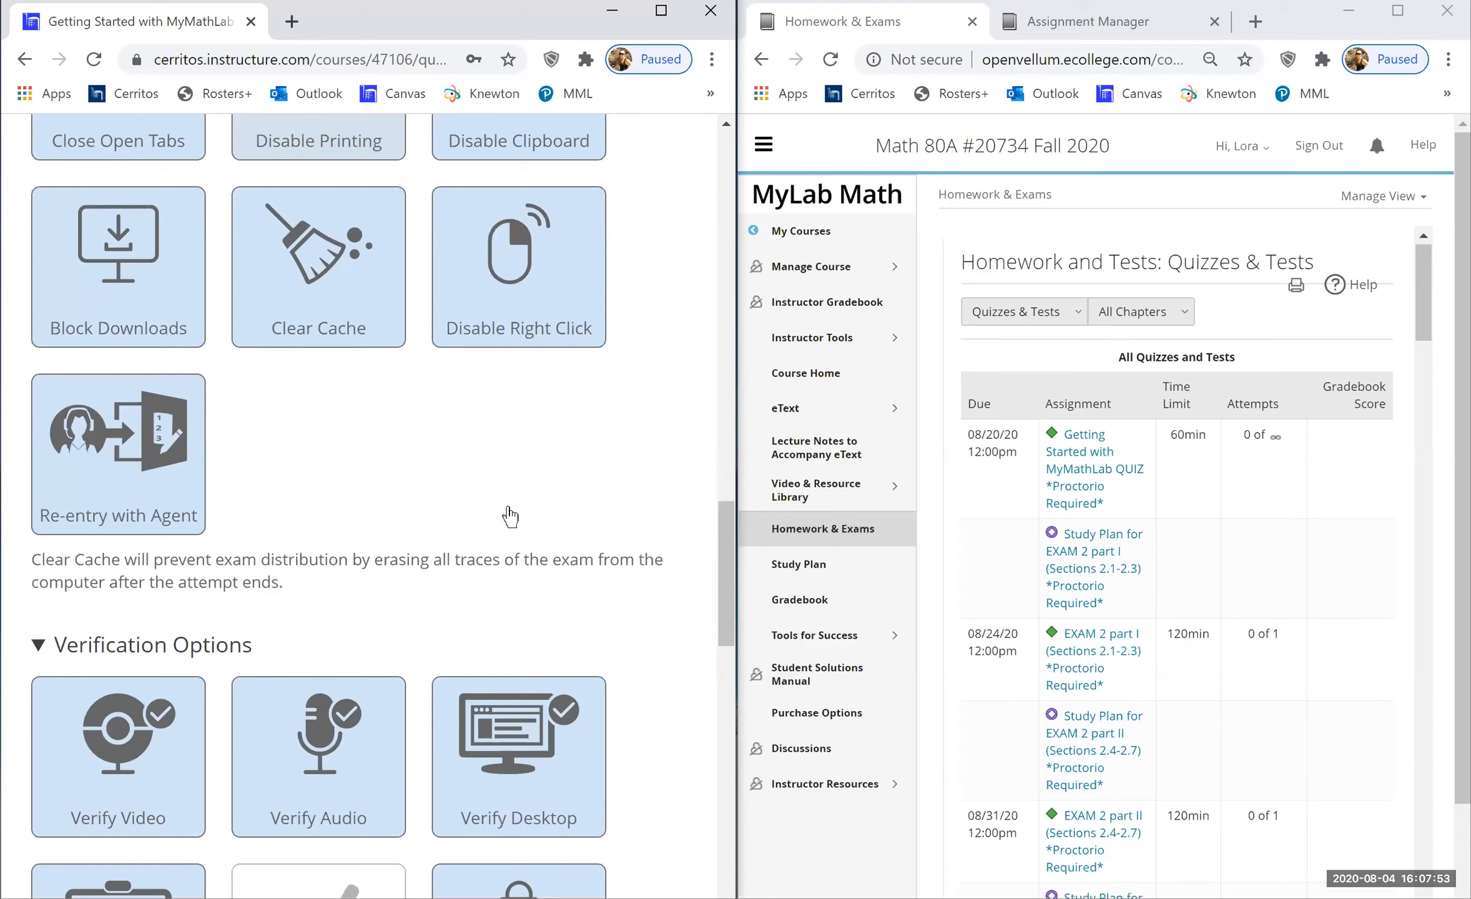
{"action": "scroll", "coordinate": [510, 516], "scroll_direction": "down", "scroll_amount": 5}
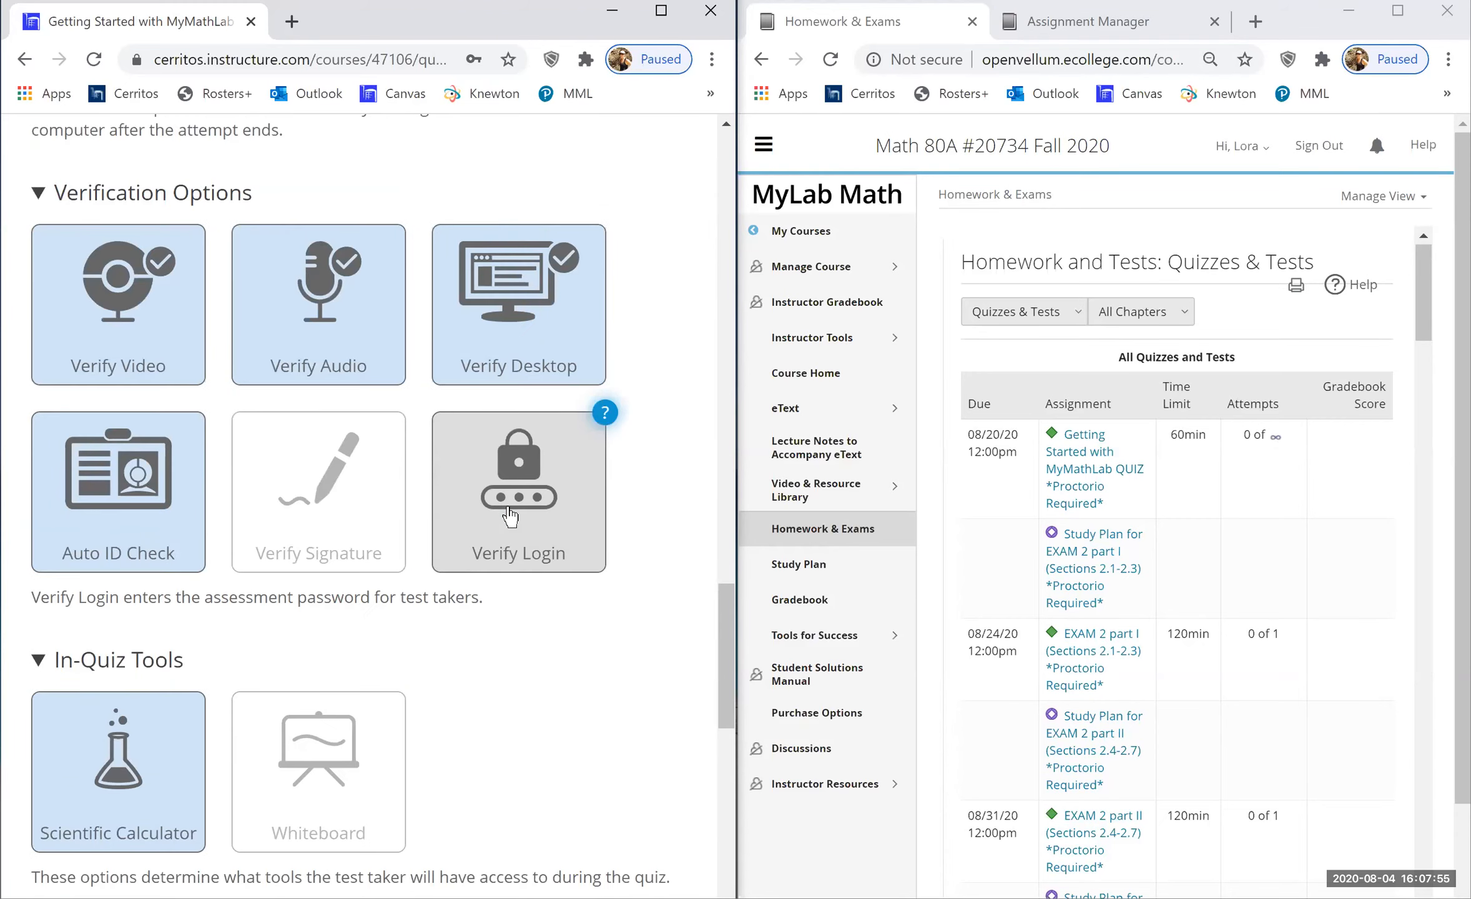
{"action": "left_click", "coordinate": [462, 519]}
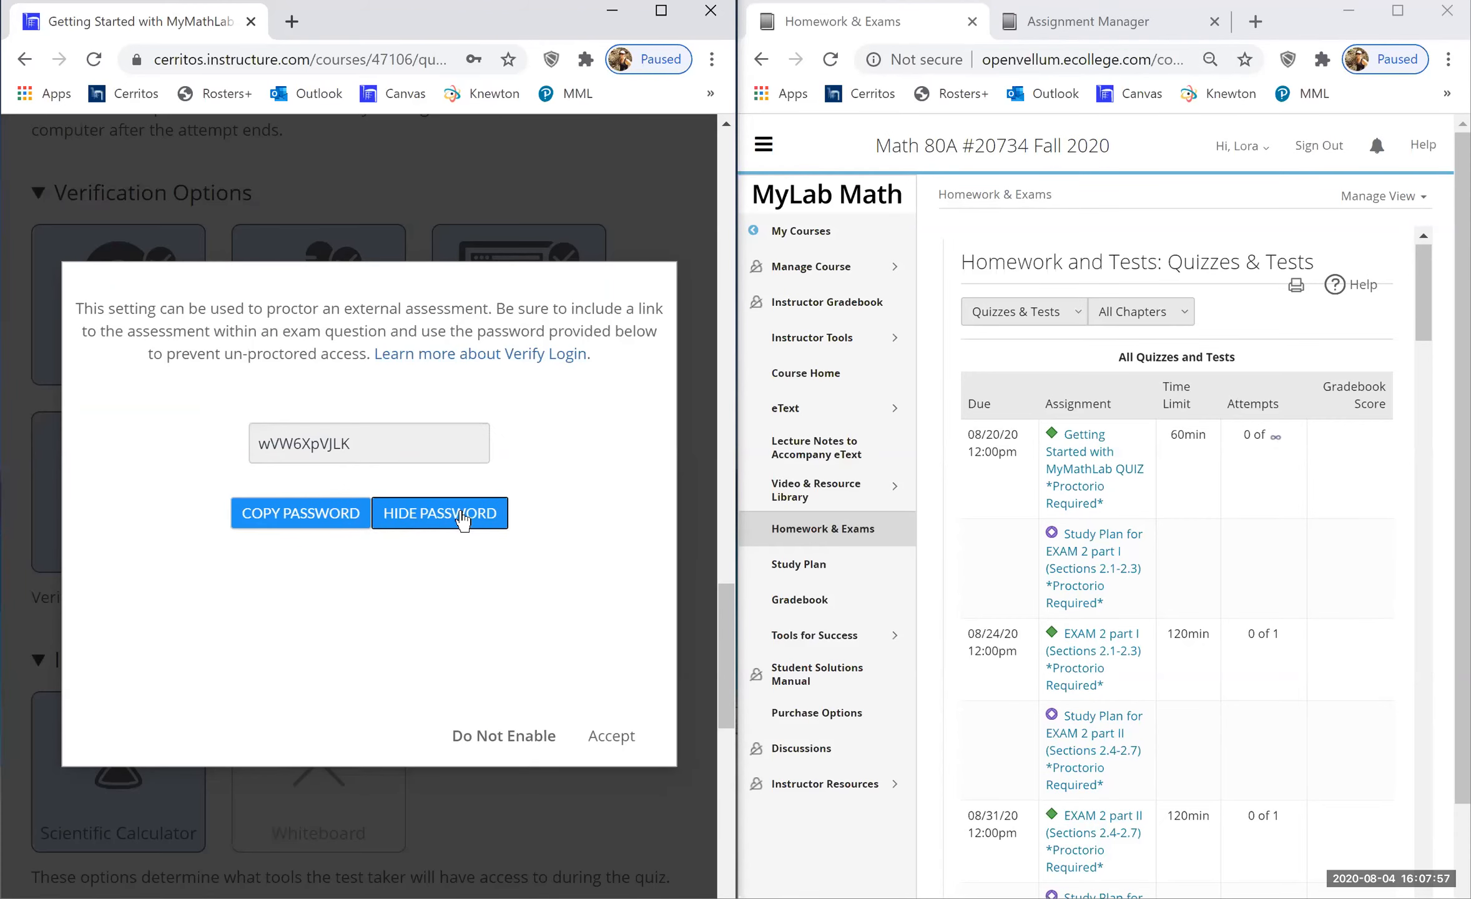
- In Assignment Manager, replace the Getting Started quiz's access password with the Canvas Verify Login password and save
{"action": "left_click", "coordinate": [1060, 34]}
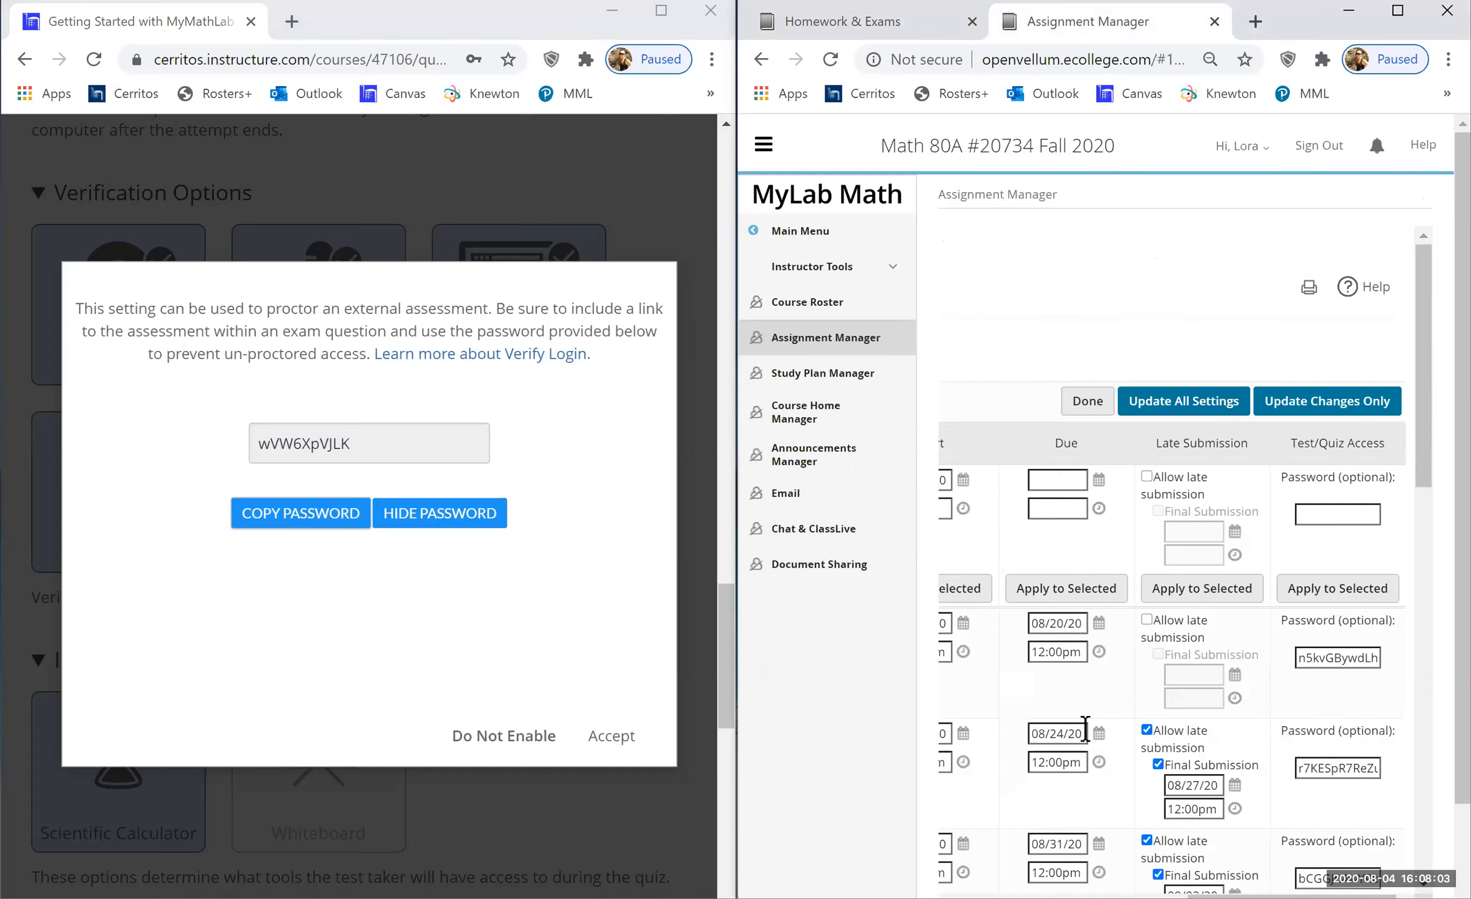
{"action": "scroll", "coordinate": [1086, 730], "scroll_direction": "left", "scroll_amount": 4}
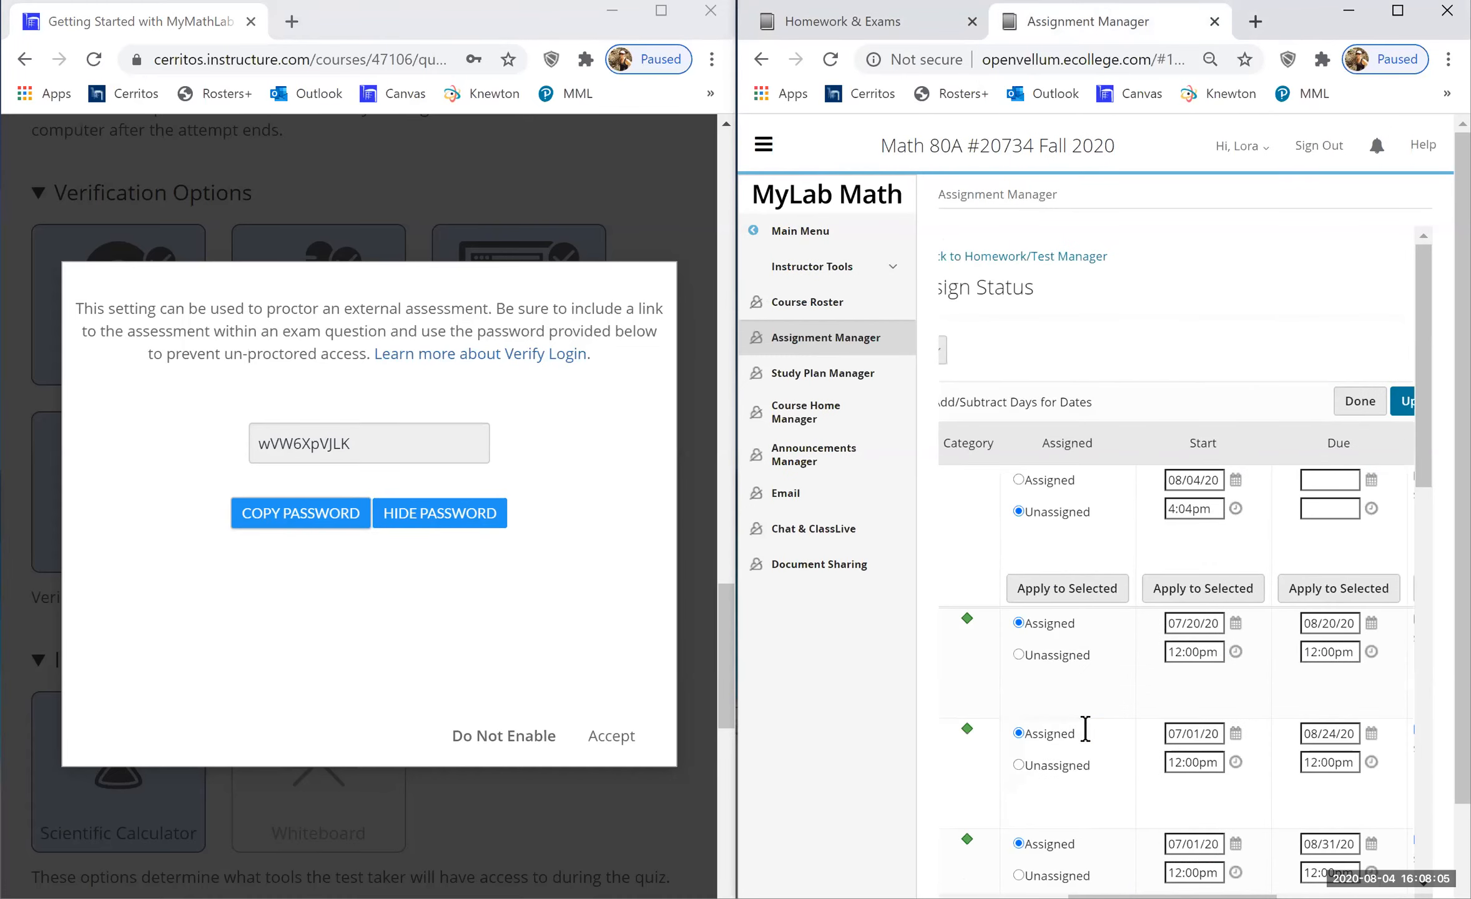
{"action": "scroll", "coordinate": [1085, 730], "scroll_direction": "left", "scroll_amount": 3}
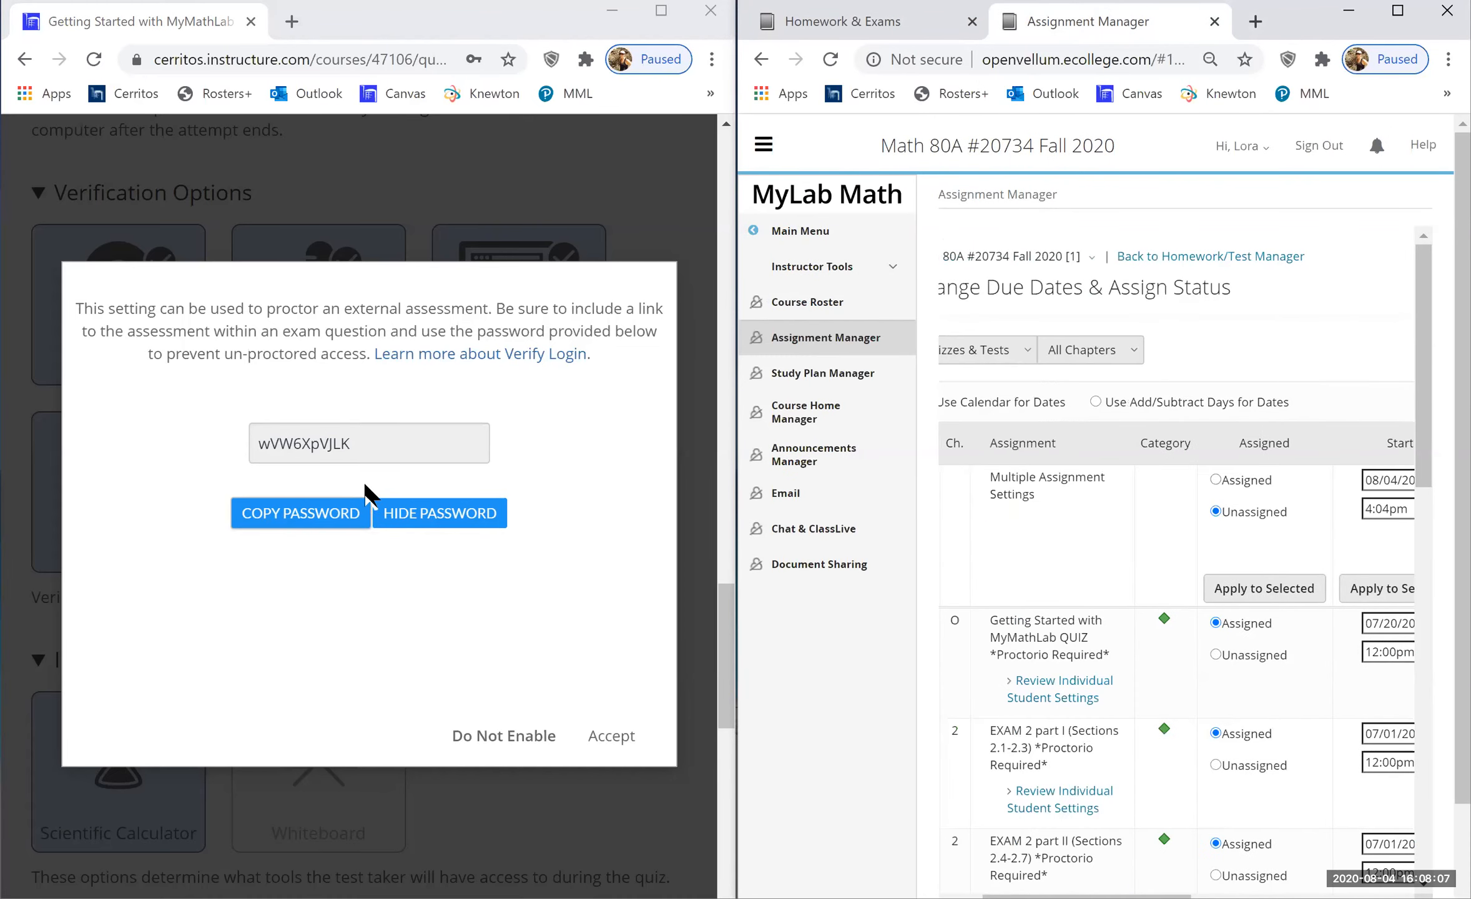
{"action": "scroll", "coordinate": [1280, 607], "scroll_direction": "right", "scroll_amount": 6}
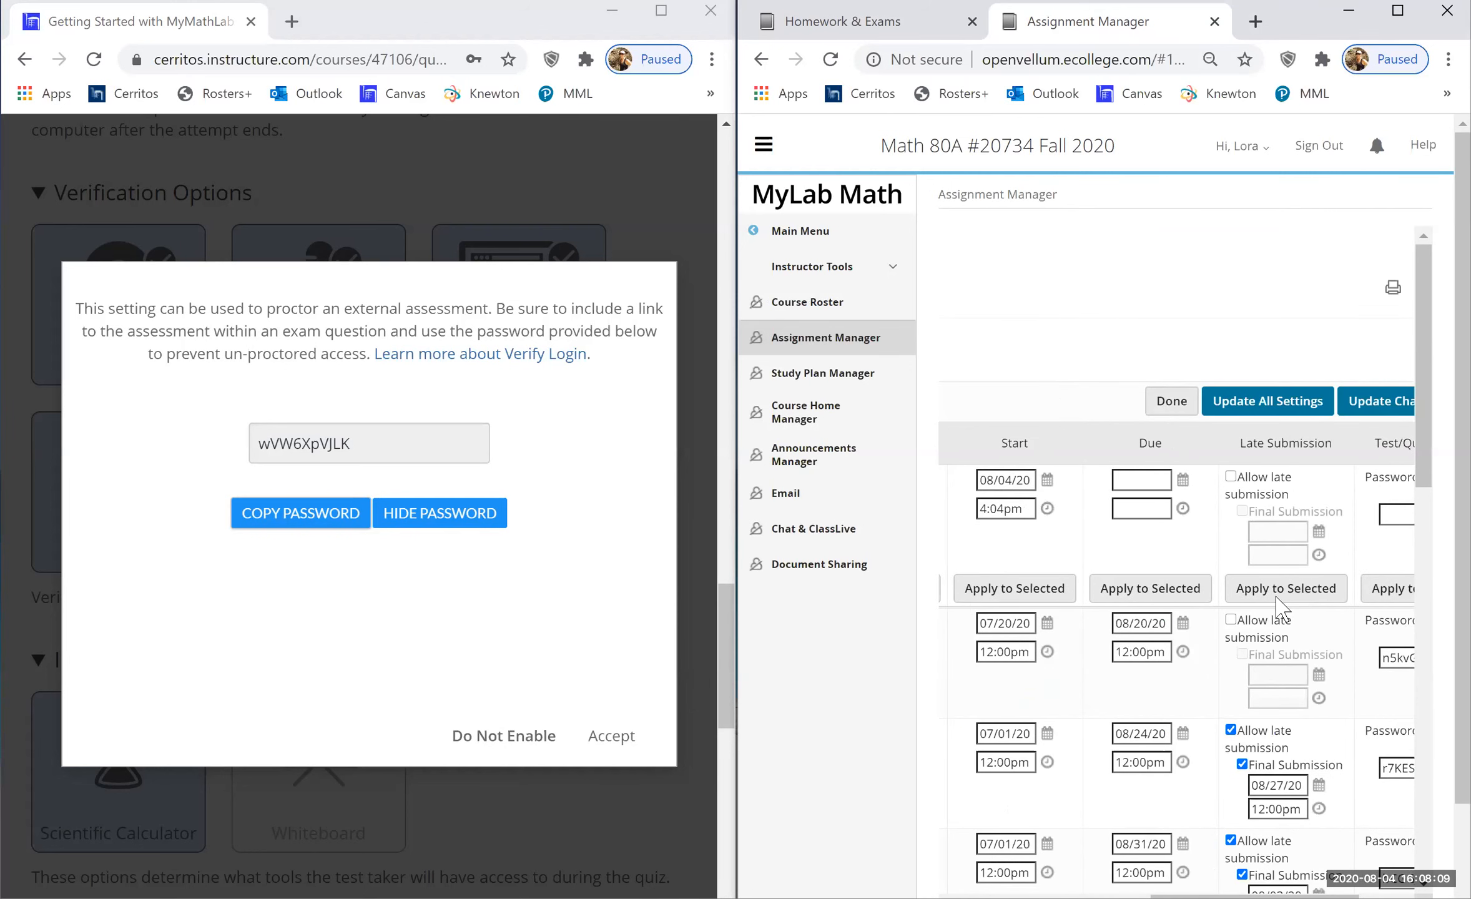
{"action": "scroll", "coordinate": [1277, 599], "scroll_direction": "right", "scroll_amount": 1}
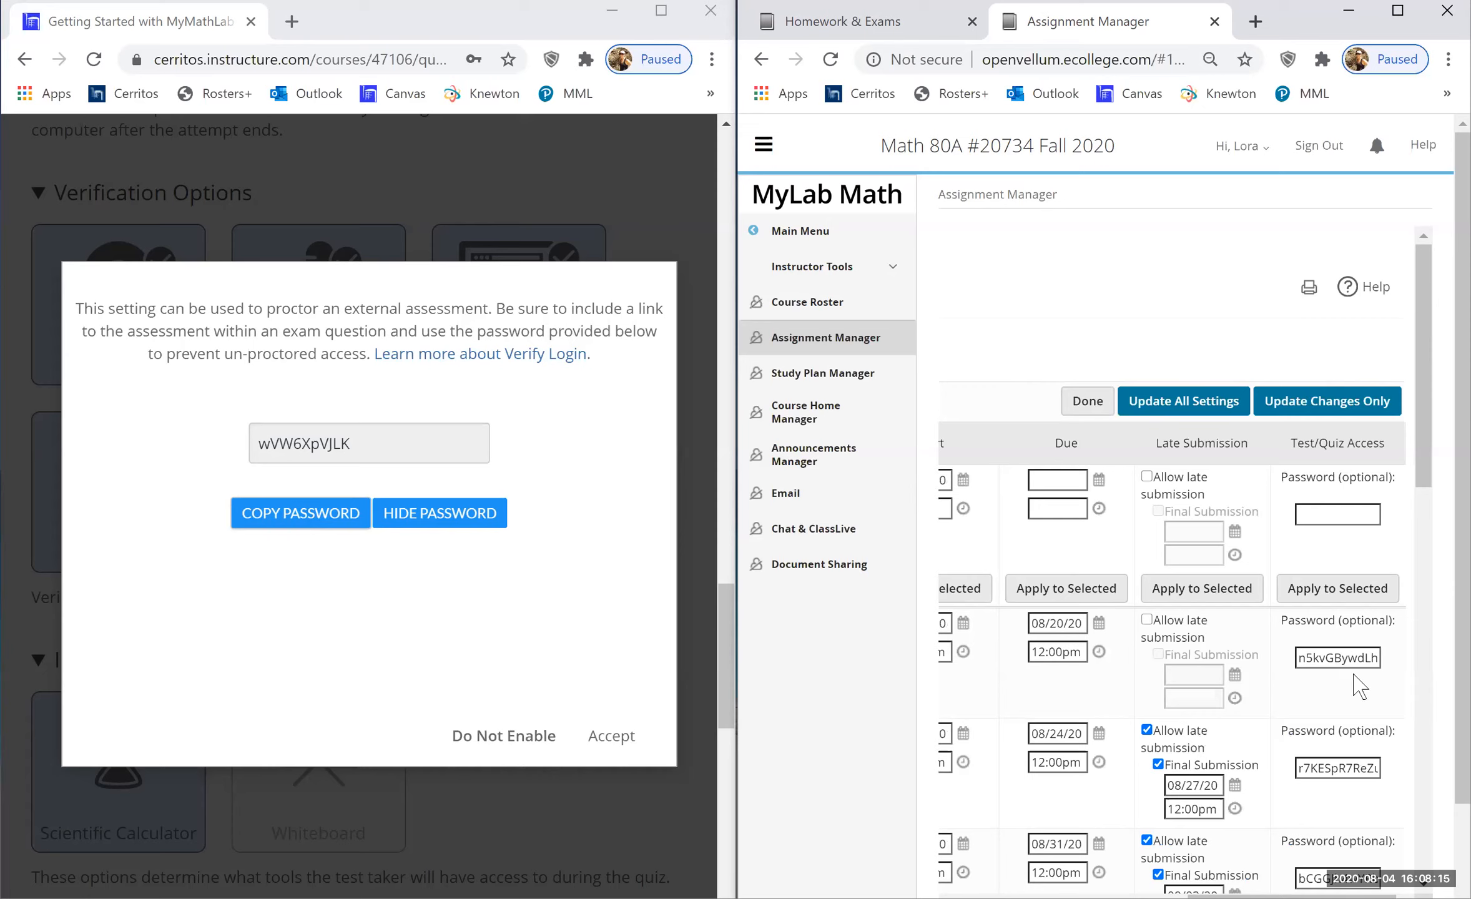
{"action": "key", "text": "alt+Tab"}
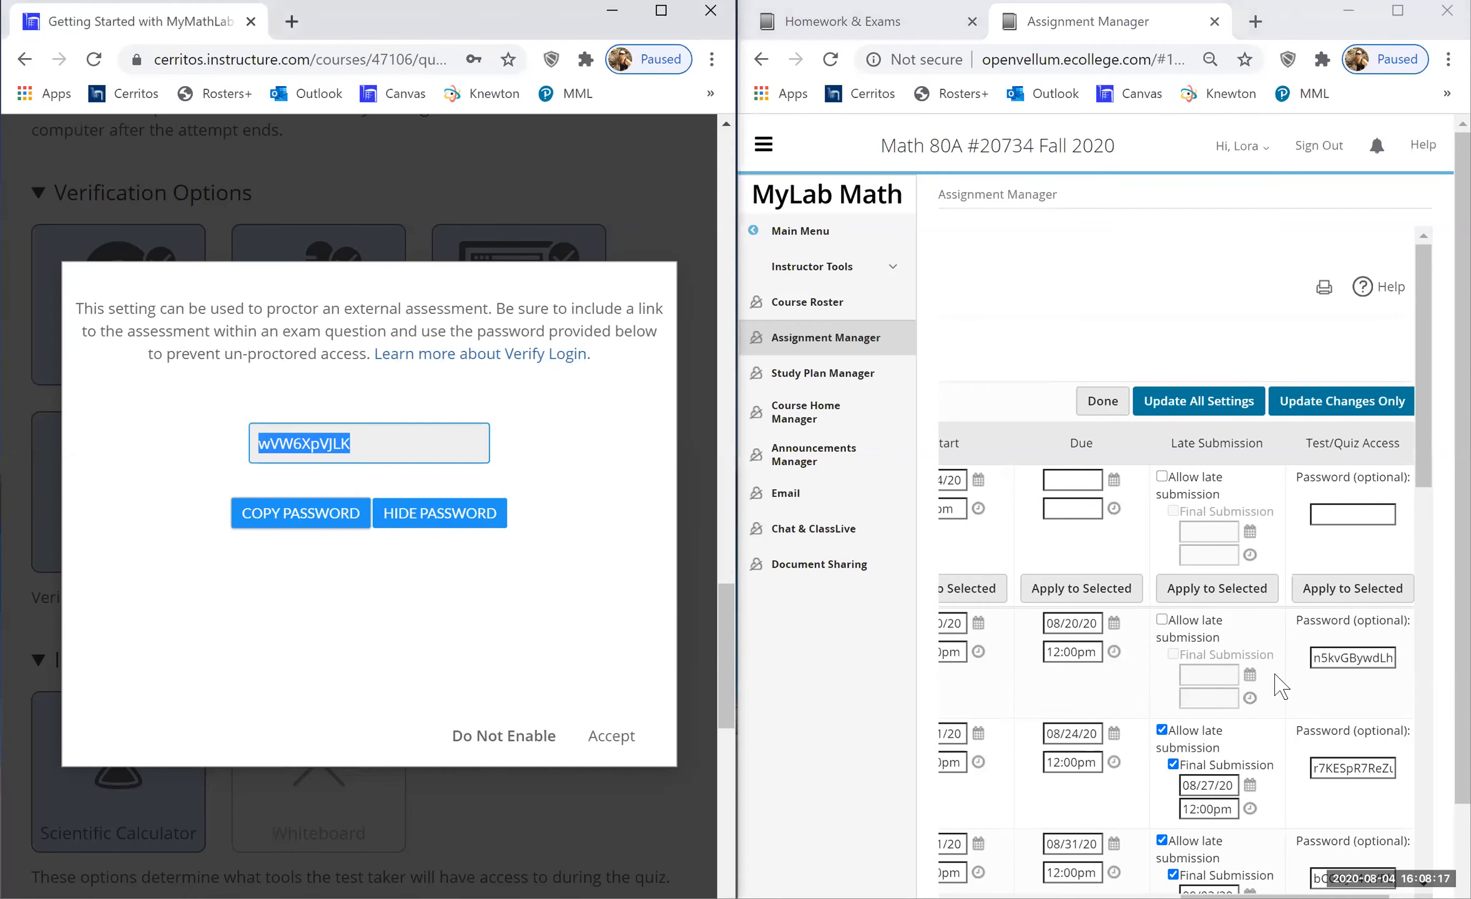
{"action": "left_click", "coordinate": [1331, 661]}
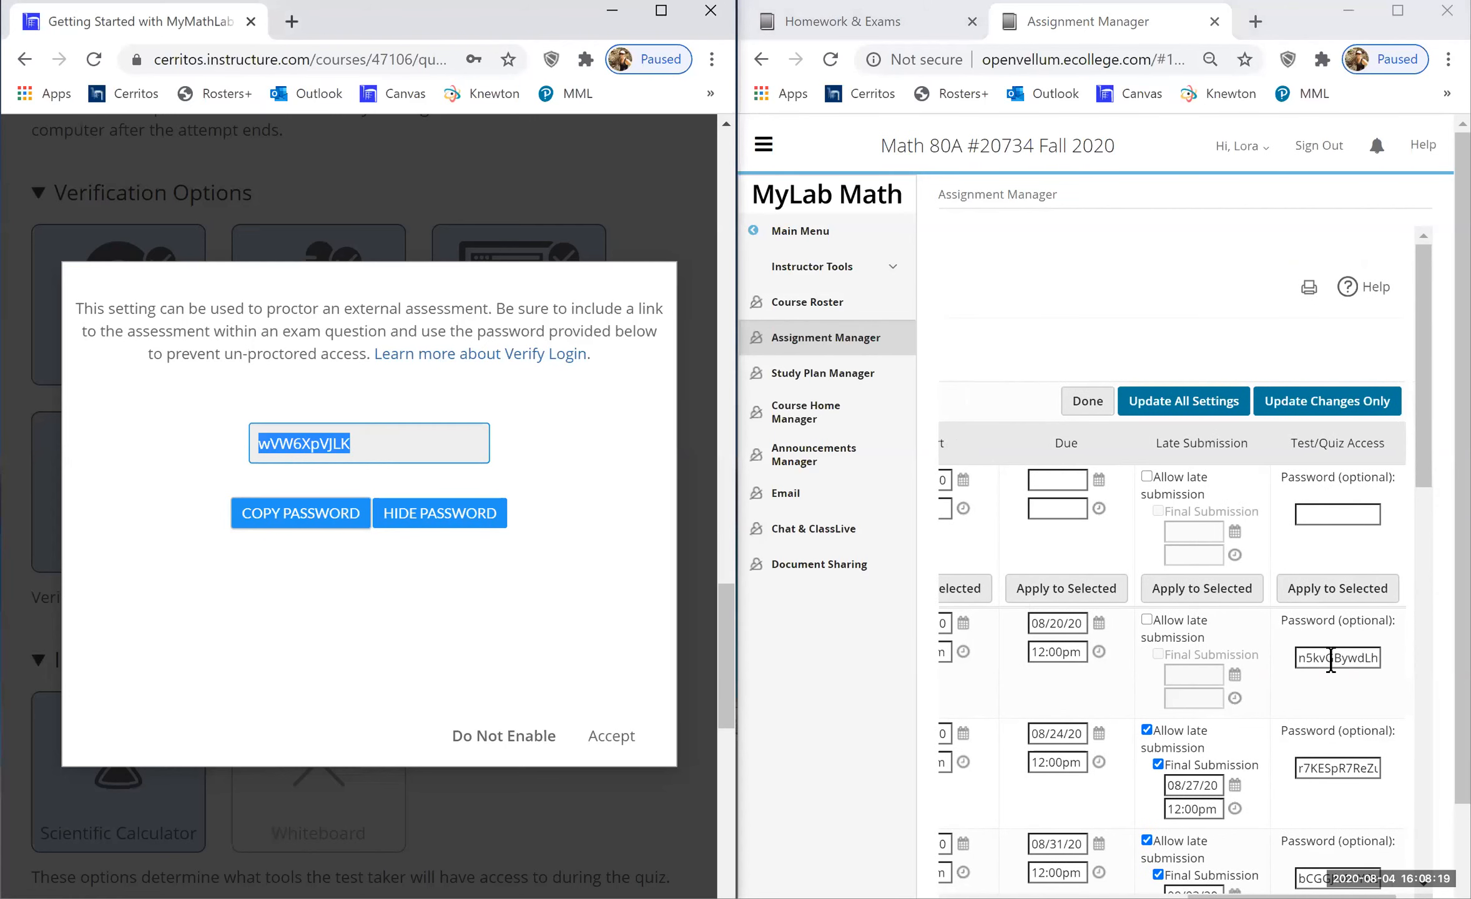
{"action": "double_click", "coordinate": [1331, 661]}
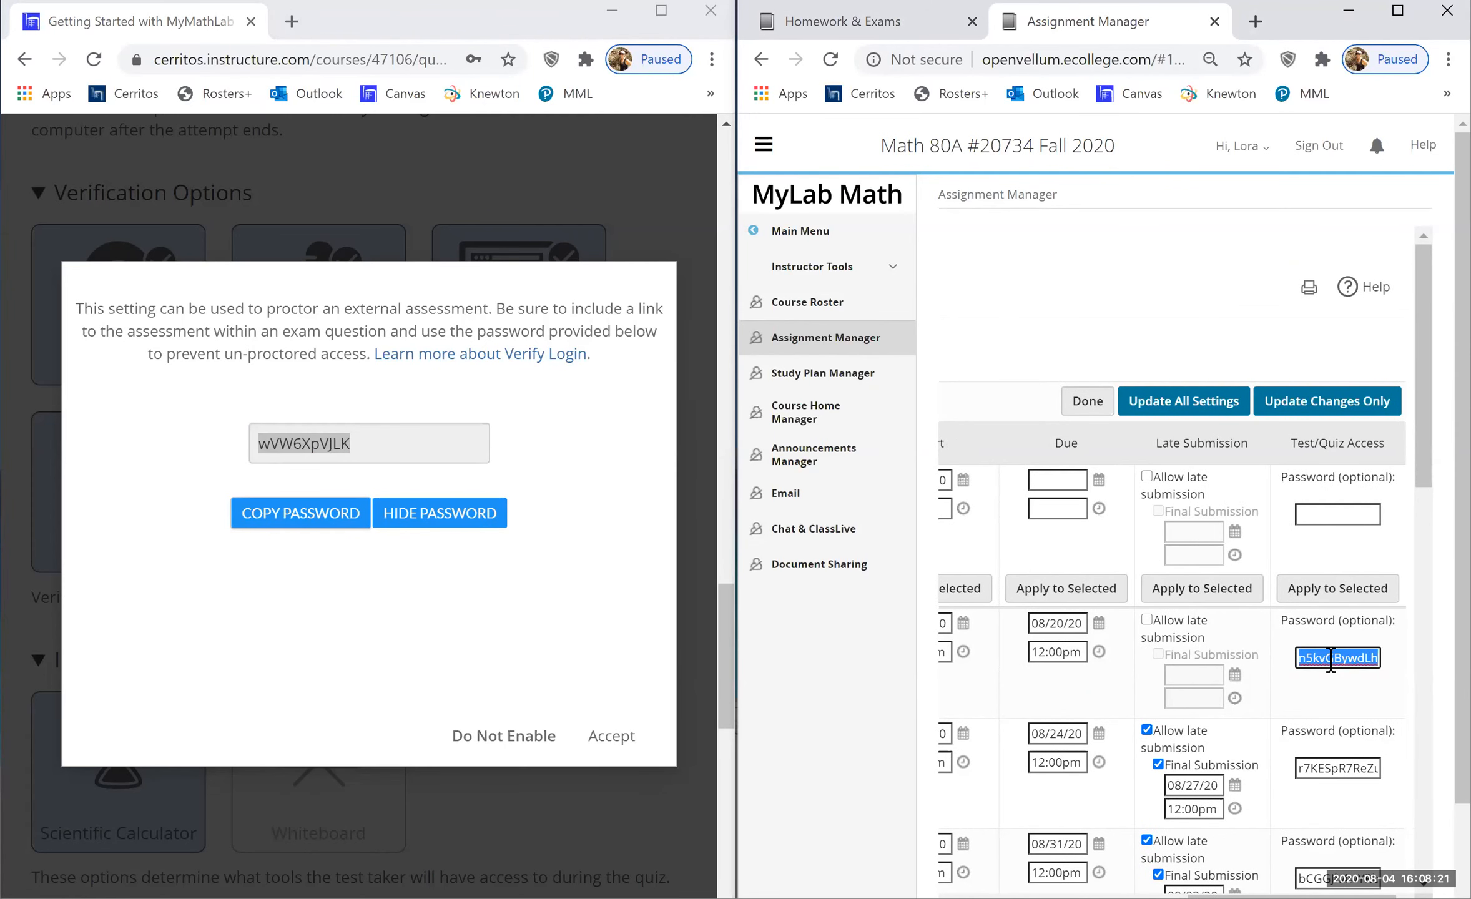
{"action": "key", "text": "ctrl+v"}
{"action": "left_click", "coordinate": [1344, 692]}
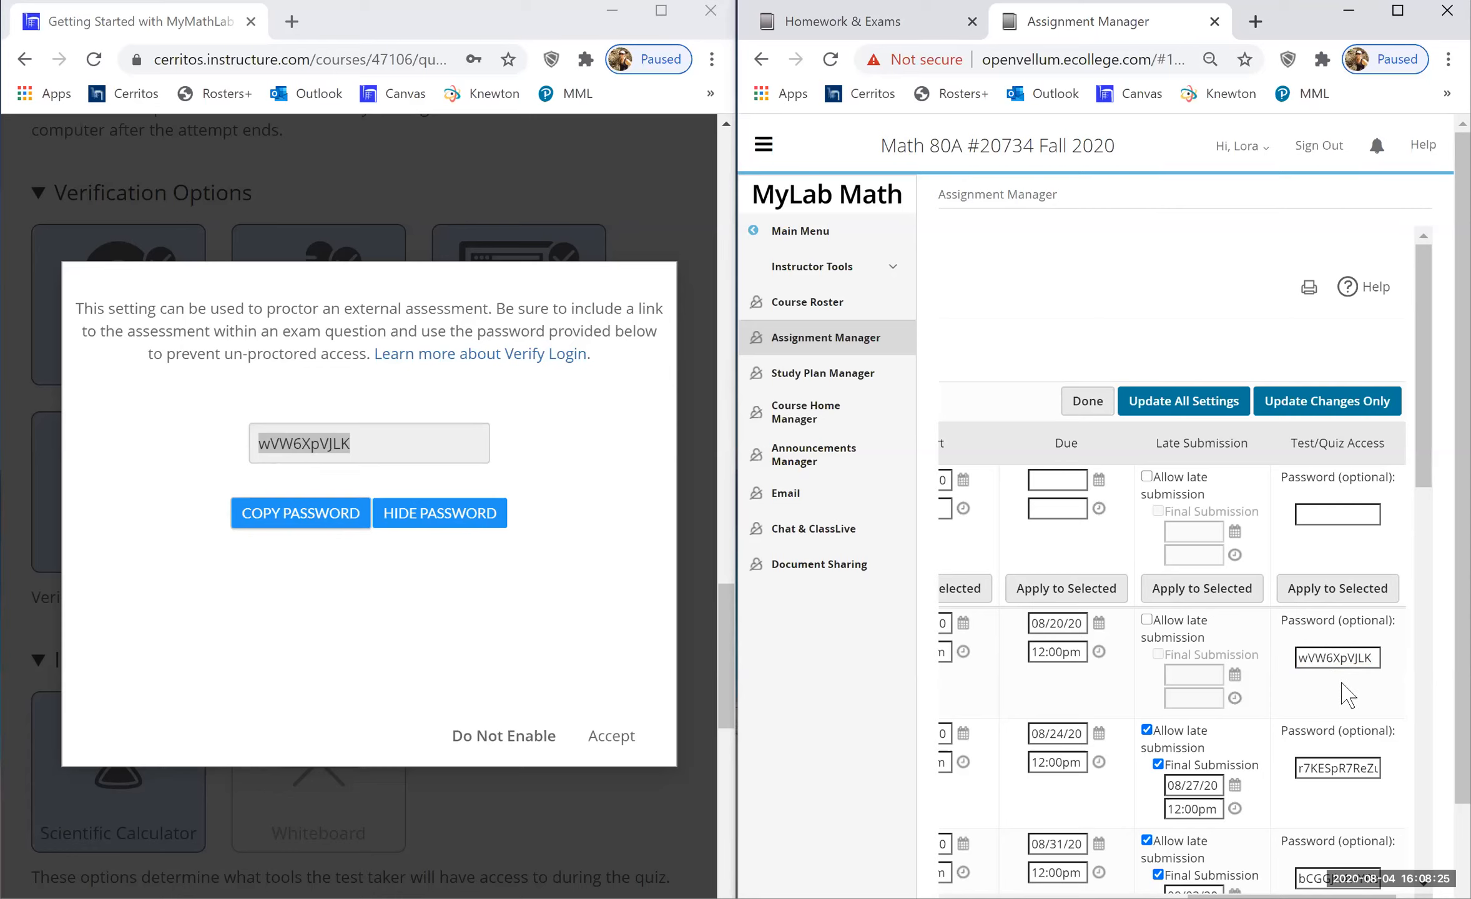
{"action": "left_click", "coordinate": [1309, 406]}
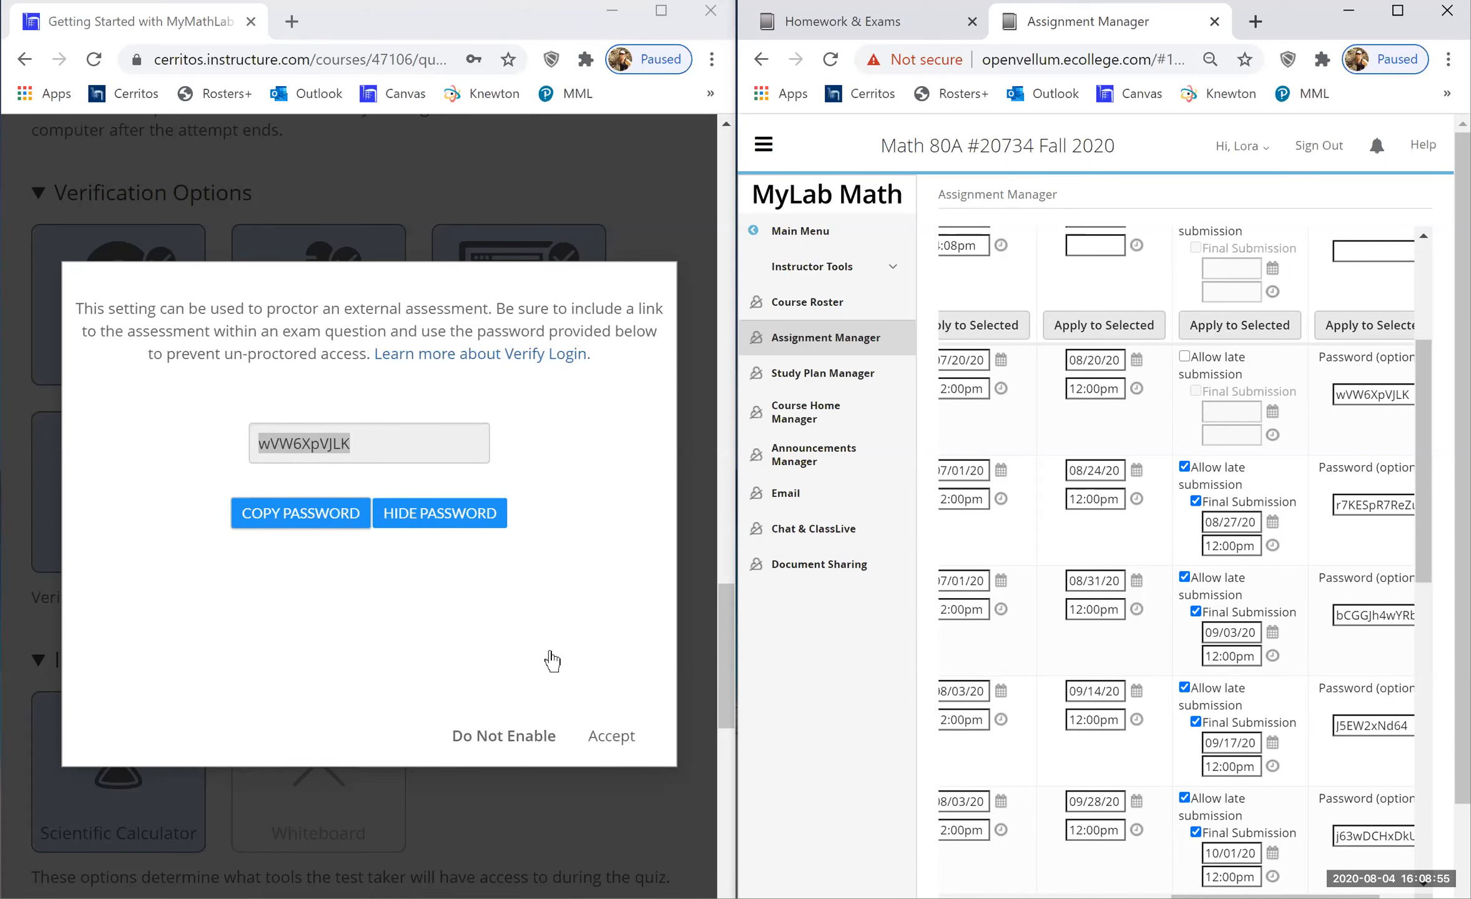
- Accept the Verify Login password and save the Getting Started quiz settings in Canvas
{"action": "left_click", "coordinate": [617, 736]}
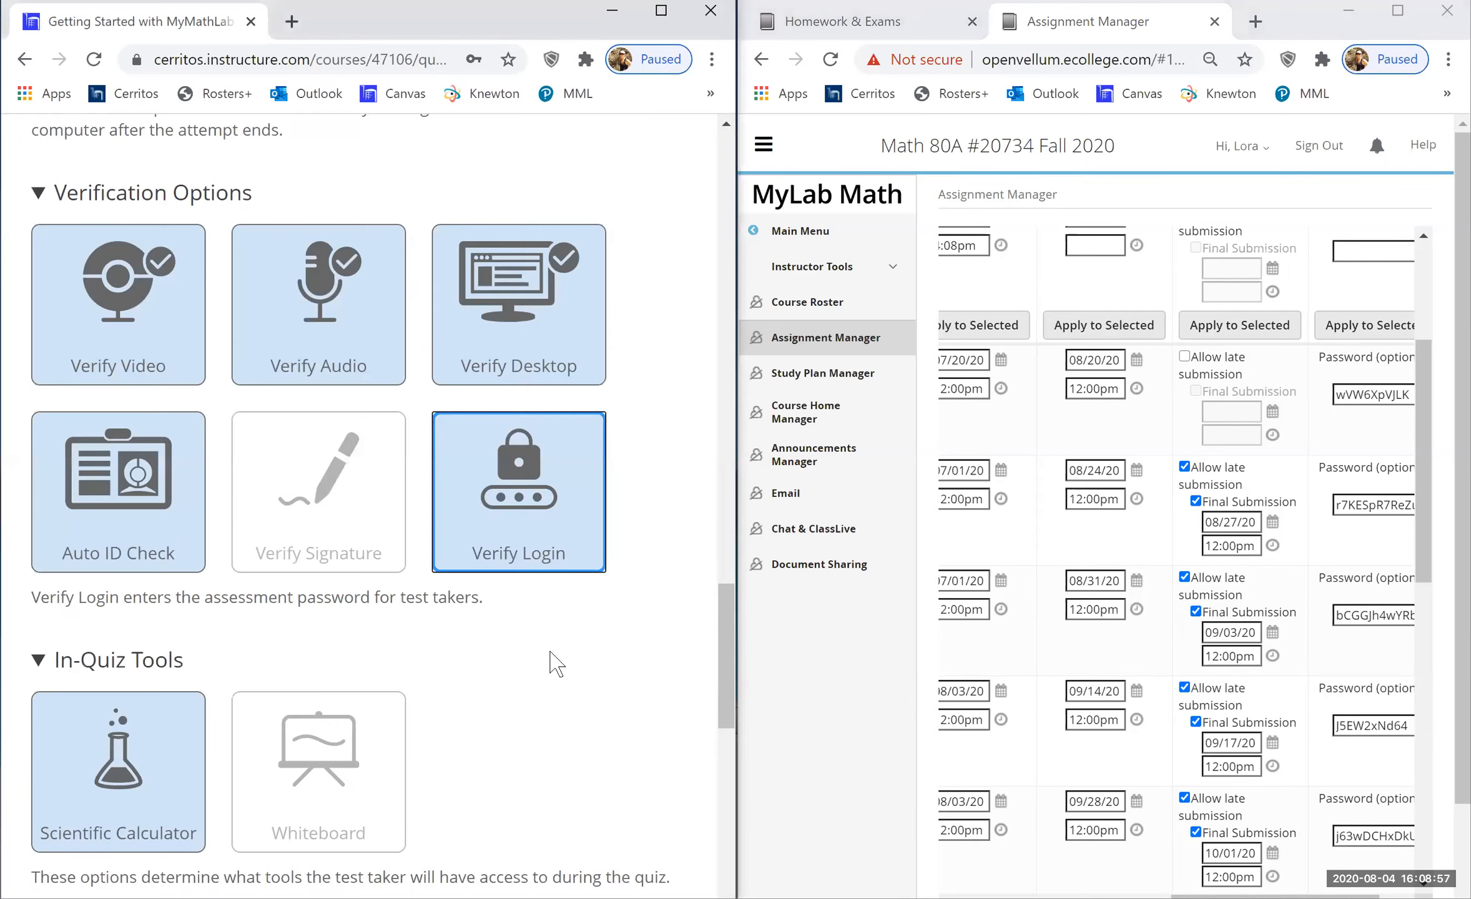
{"action": "scroll", "coordinate": [643, 749], "scroll_direction": "down", "scroll_amount": 5}
{"action": "left_click", "coordinate": [640, 744]}
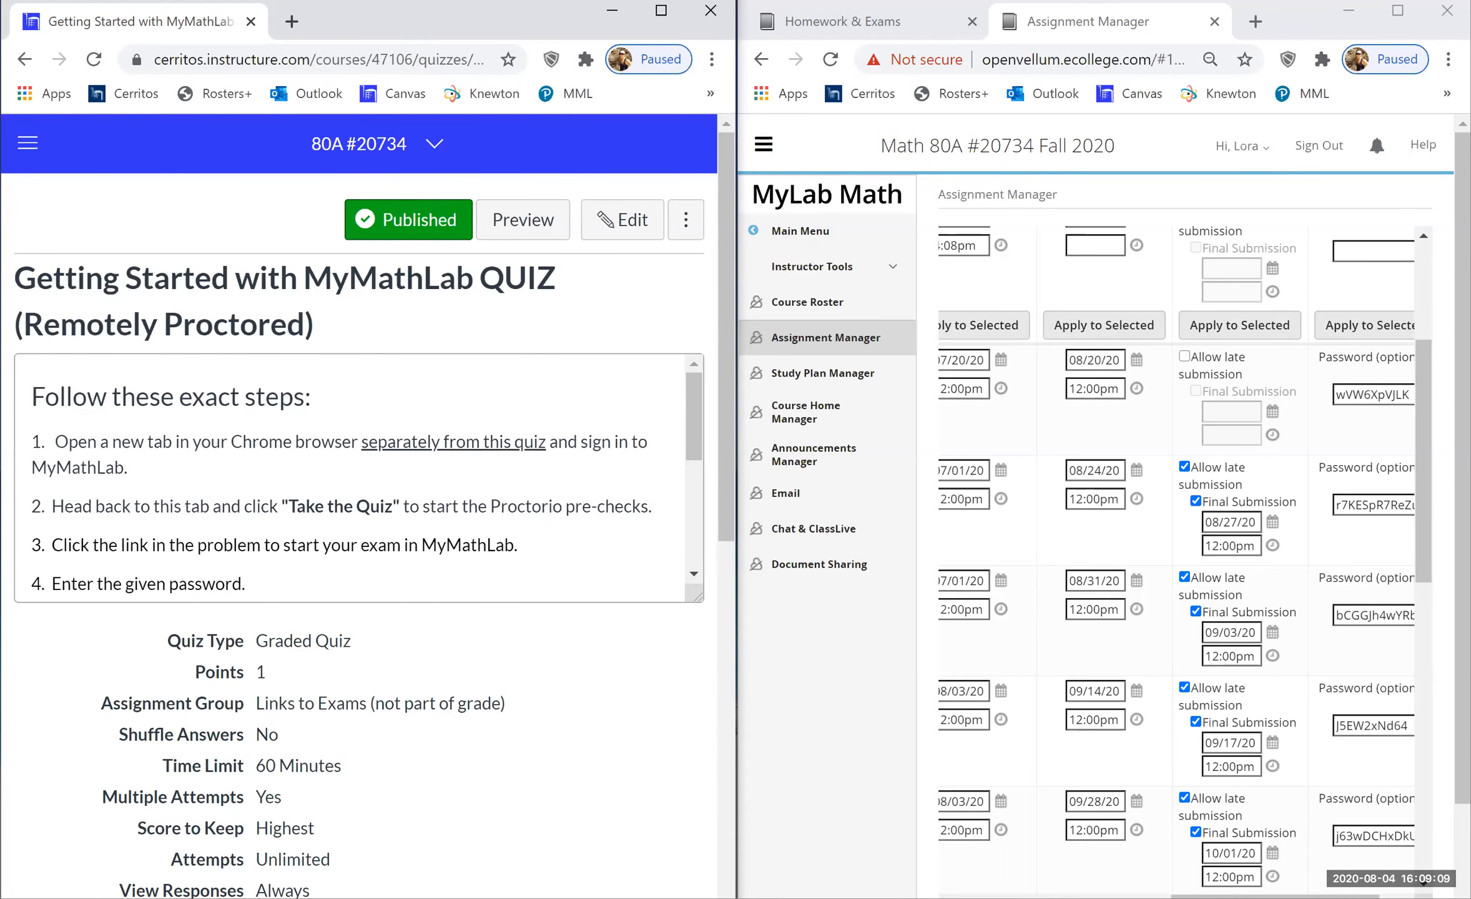
- Launch the EXAM 2 part I proctored test from MyLab Math's Homework & Exams list
{"action": "scroll", "coordinate": [1176, 562], "scroll_direction": "left", "scroll_amount": 5}
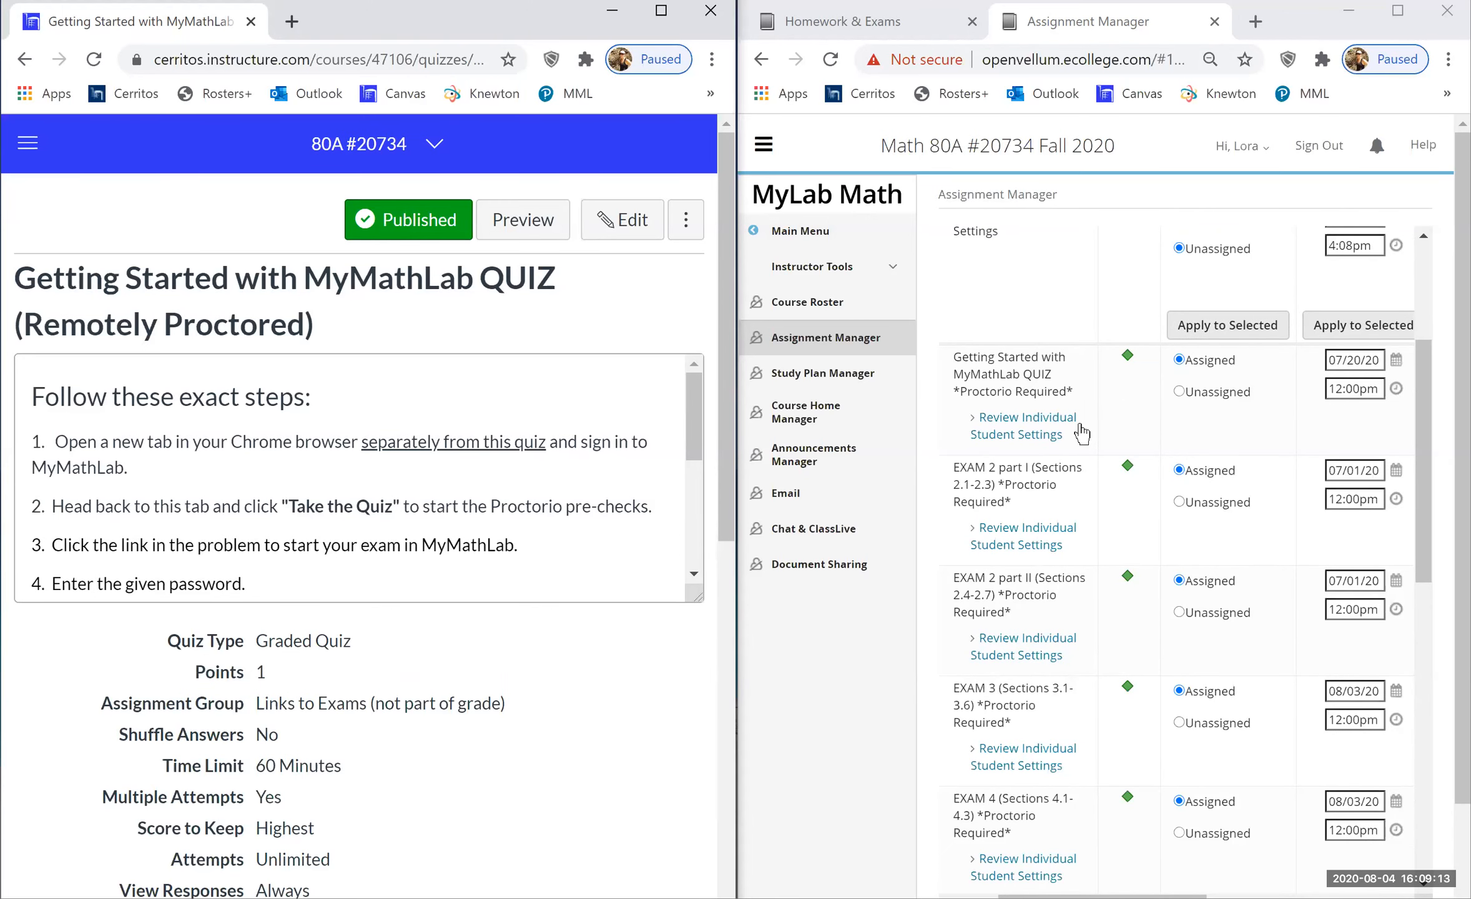
{"action": "left_click", "coordinate": [843, 22]}
{"action": "left_click", "coordinate": [1082, 320]}
- Select the EXAM 2 part I test's web address and narrow its popup beside the Canvas quiz
{"action": "left_click", "coordinate": [680, 25]}
{"action": "key", "text": "ctrl+c"}
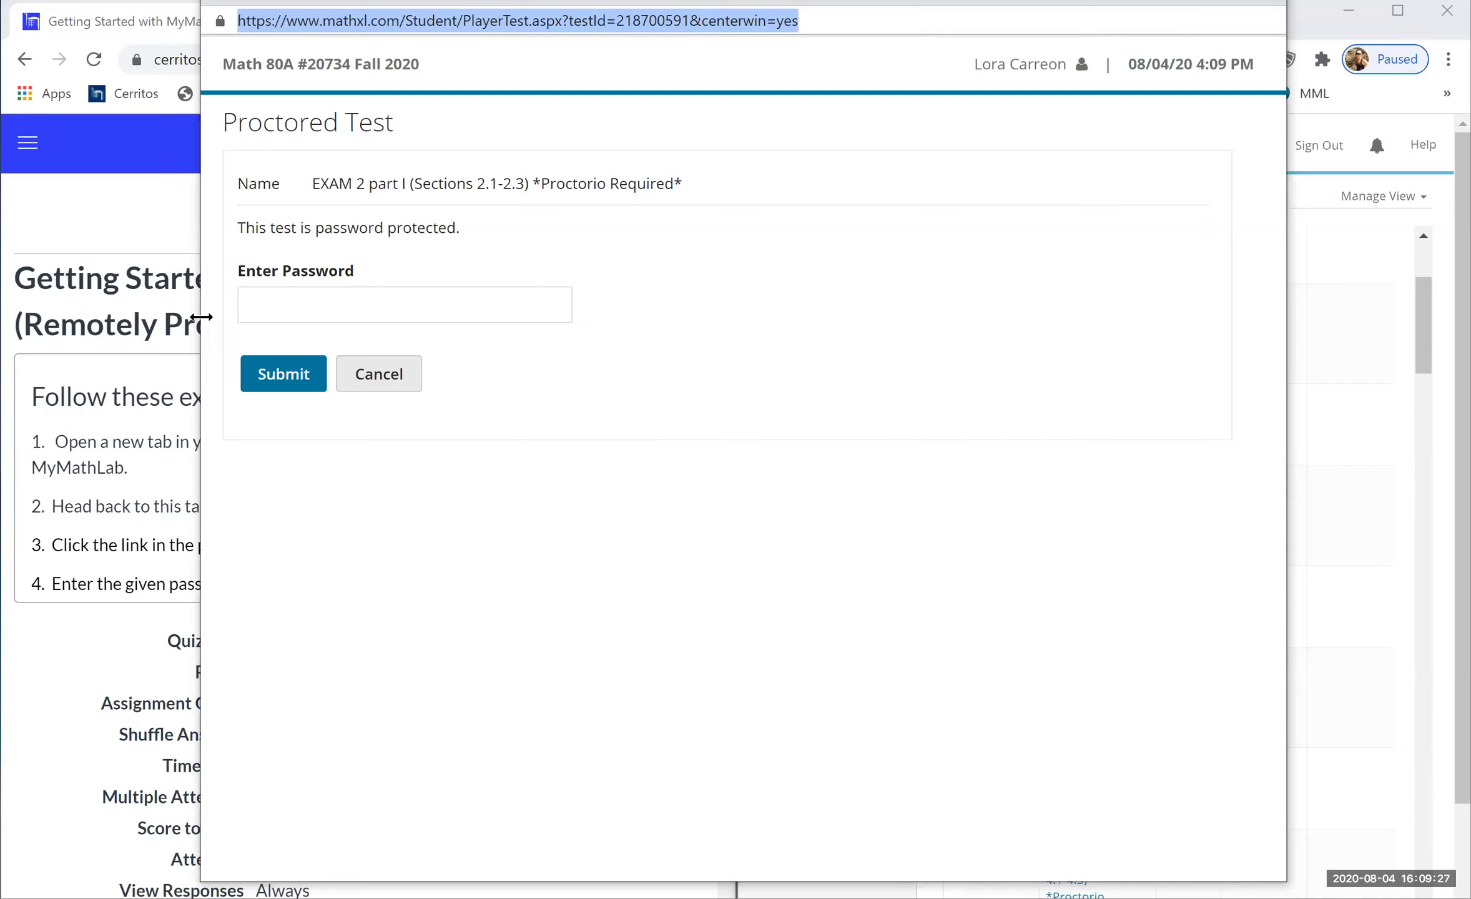
{"action": "left_click_drag", "start_coordinate": [201, 317], "coordinate": [733, 436]}
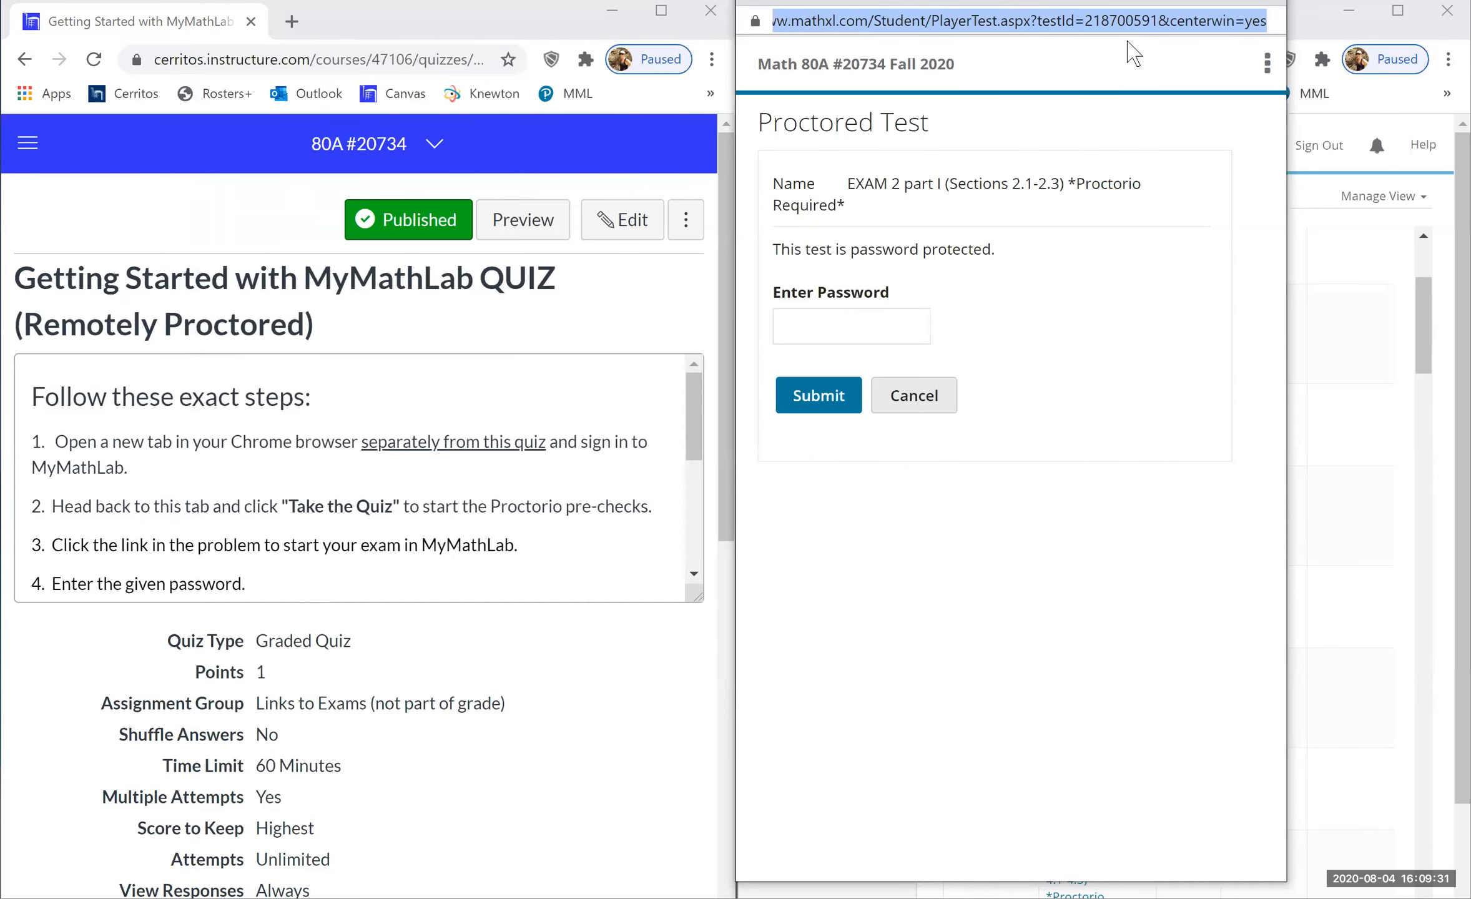
{"action": "left_click", "coordinate": [430, 150]}
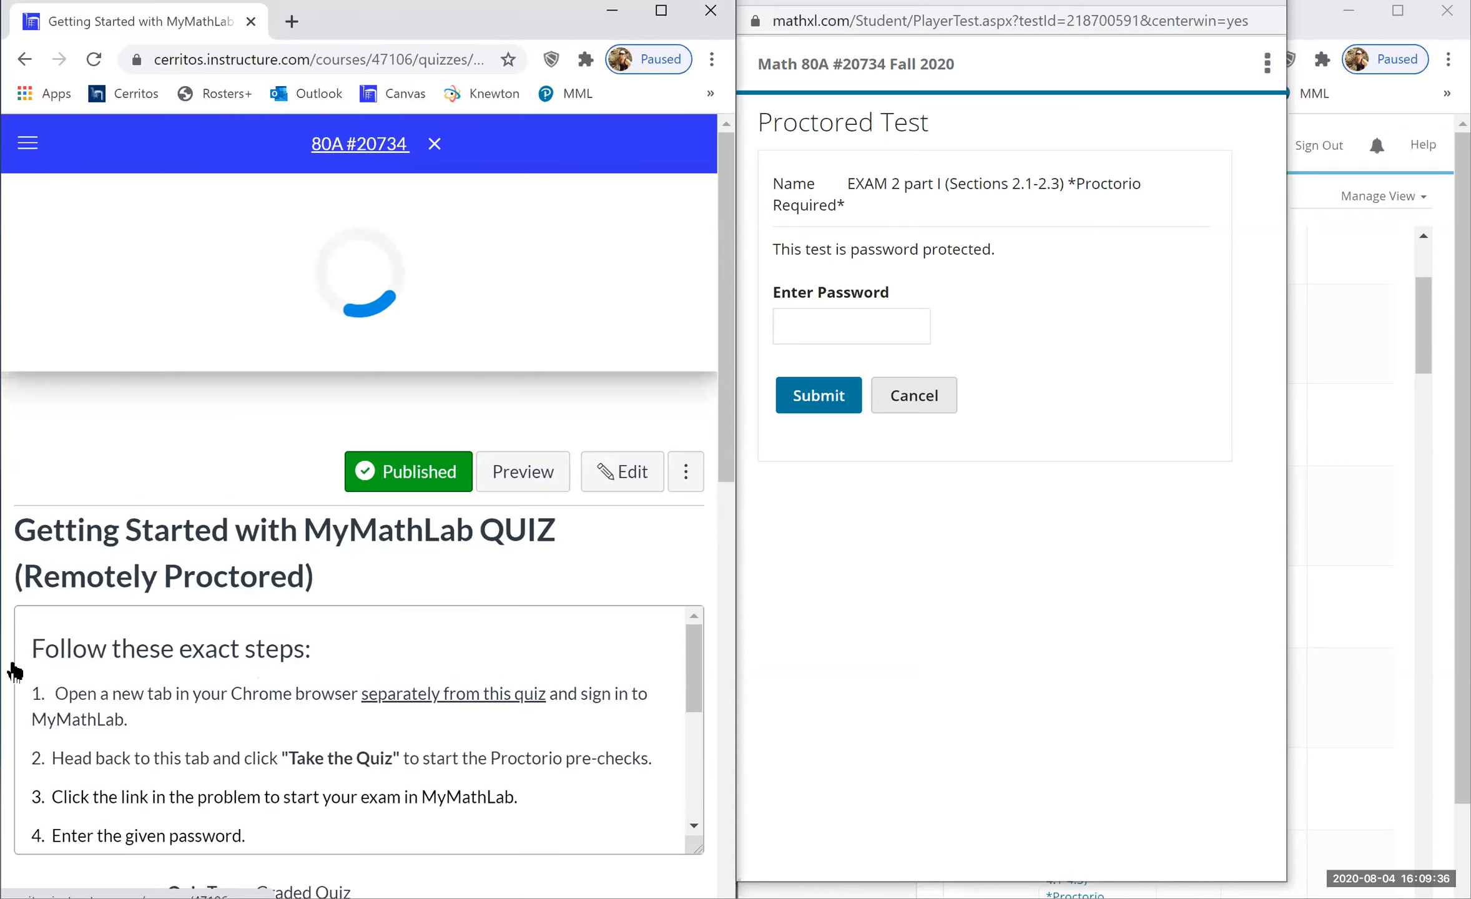
- Go to the course Quizzes list and scroll to Exam 2 part 1 (Sections 2.1-2.3)
{"action": "left_click", "coordinate": [83, 617]}
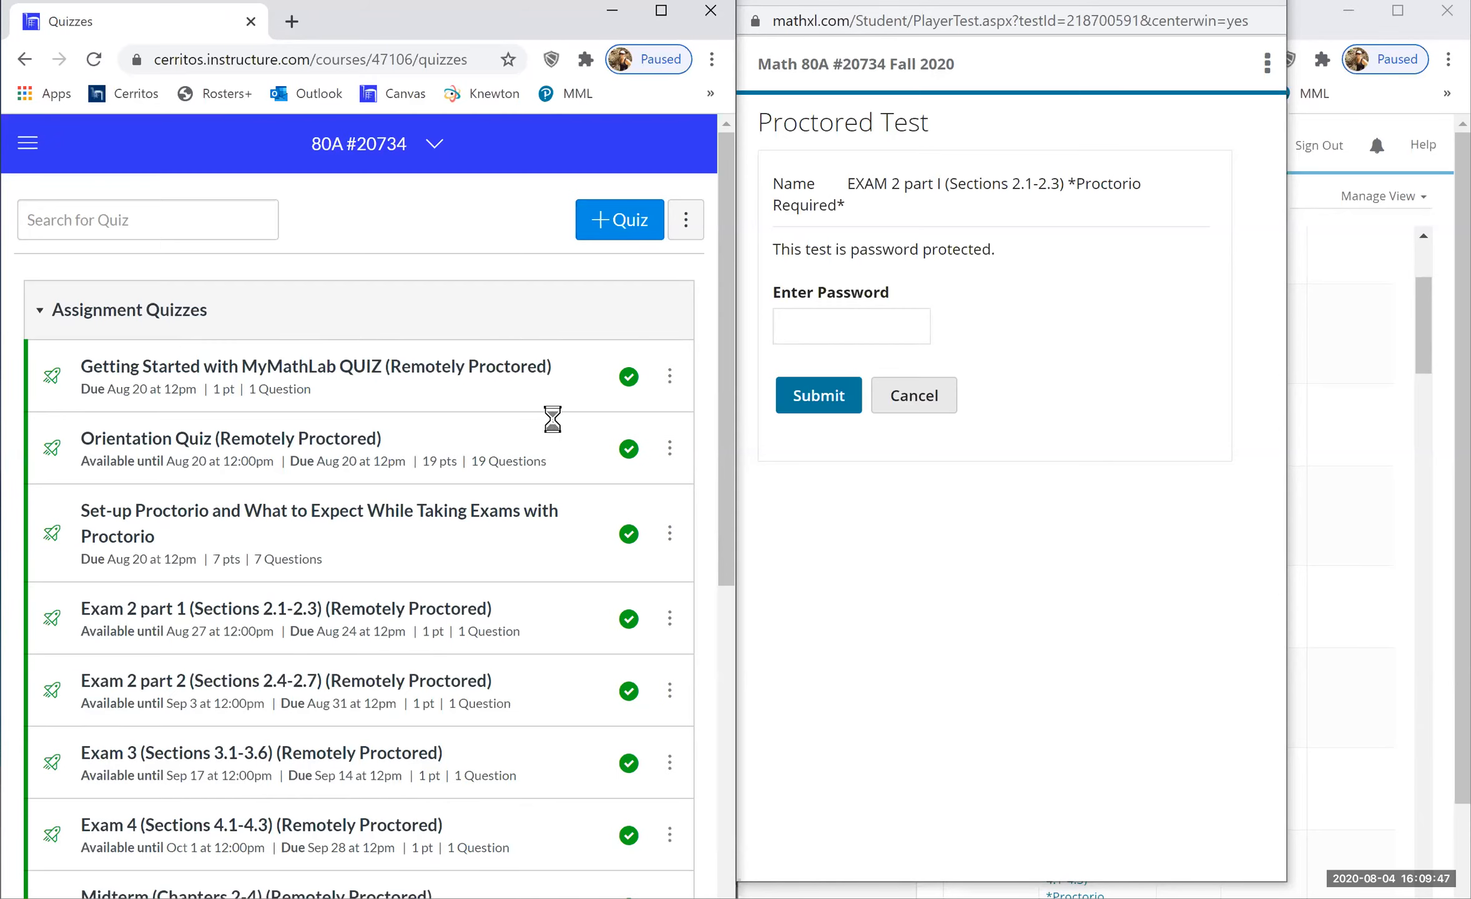
{"action": "scroll", "coordinate": [321, 259], "scroll_direction": "down", "scroll_amount": 4}
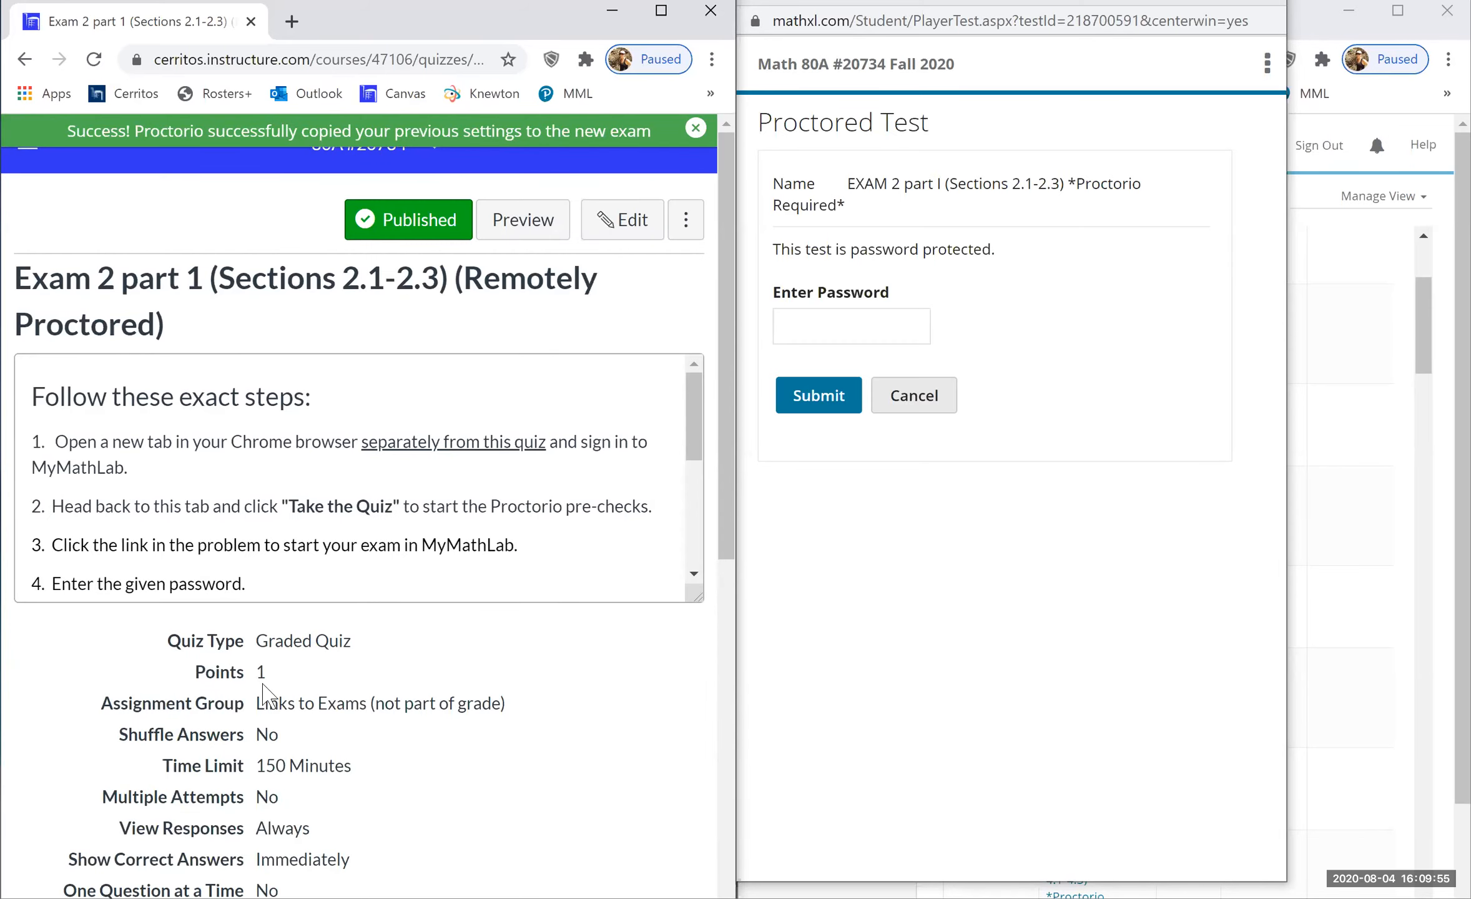
- Edit Exam 2 part 1 and show its questions: the start-exam link and integrity confirmation
{"action": "left_click", "coordinate": [625, 229]}
{"action": "scroll", "coordinate": [625, 231], "scroll_direction": "down", "scroll_amount": 15}
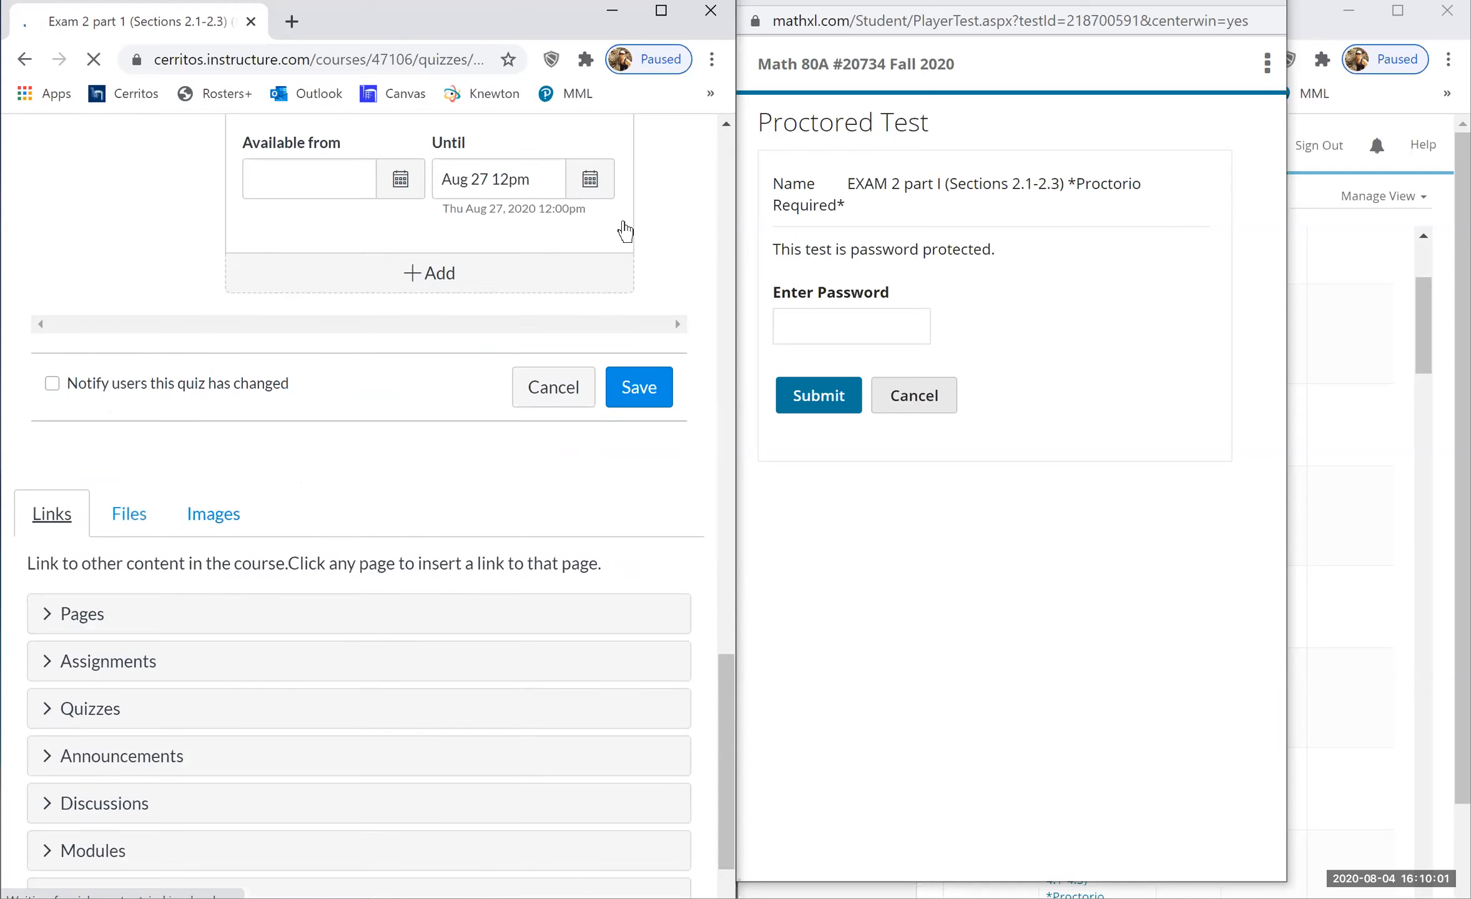
{"action": "scroll", "coordinate": [625, 231], "scroll_direction": "up", "scroll_amount": 10}
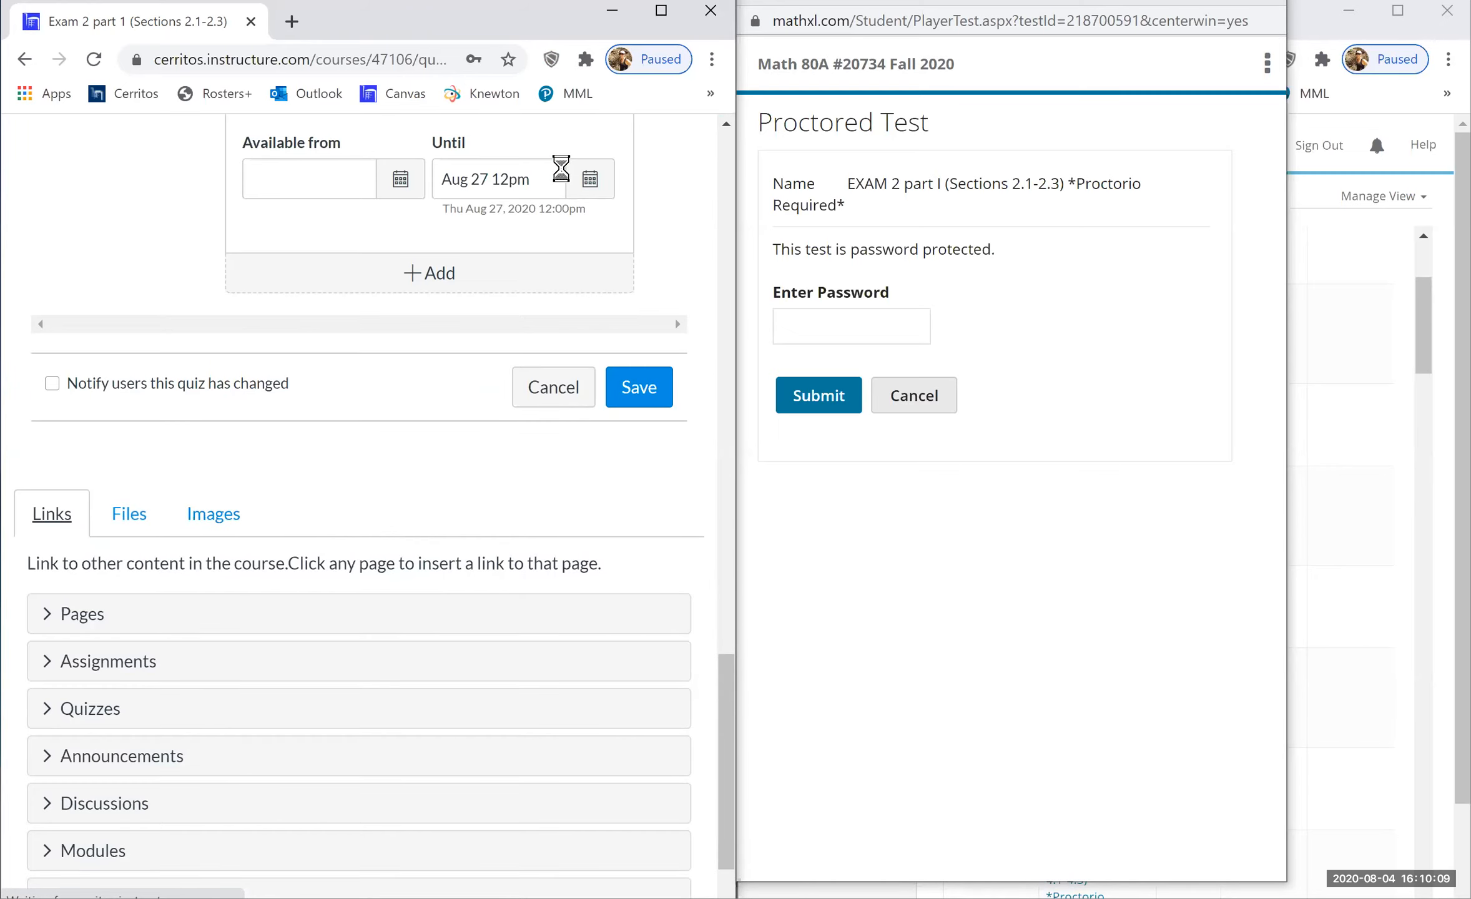
{"action": "scroll", "coordinate": [561, 168], "scroll_direction": "up", "scroll_amount": 10}
{"action": "scroll", "coordinate": [561, 169], "scroll_direction": "up", "scroll_amount": 10}
{"action": "scroll", "coordinate": [561, 168], "scroll_direction": "up", "scroll_amount": 4}
{"action": "left_click", "coordinate": [94, 59]}
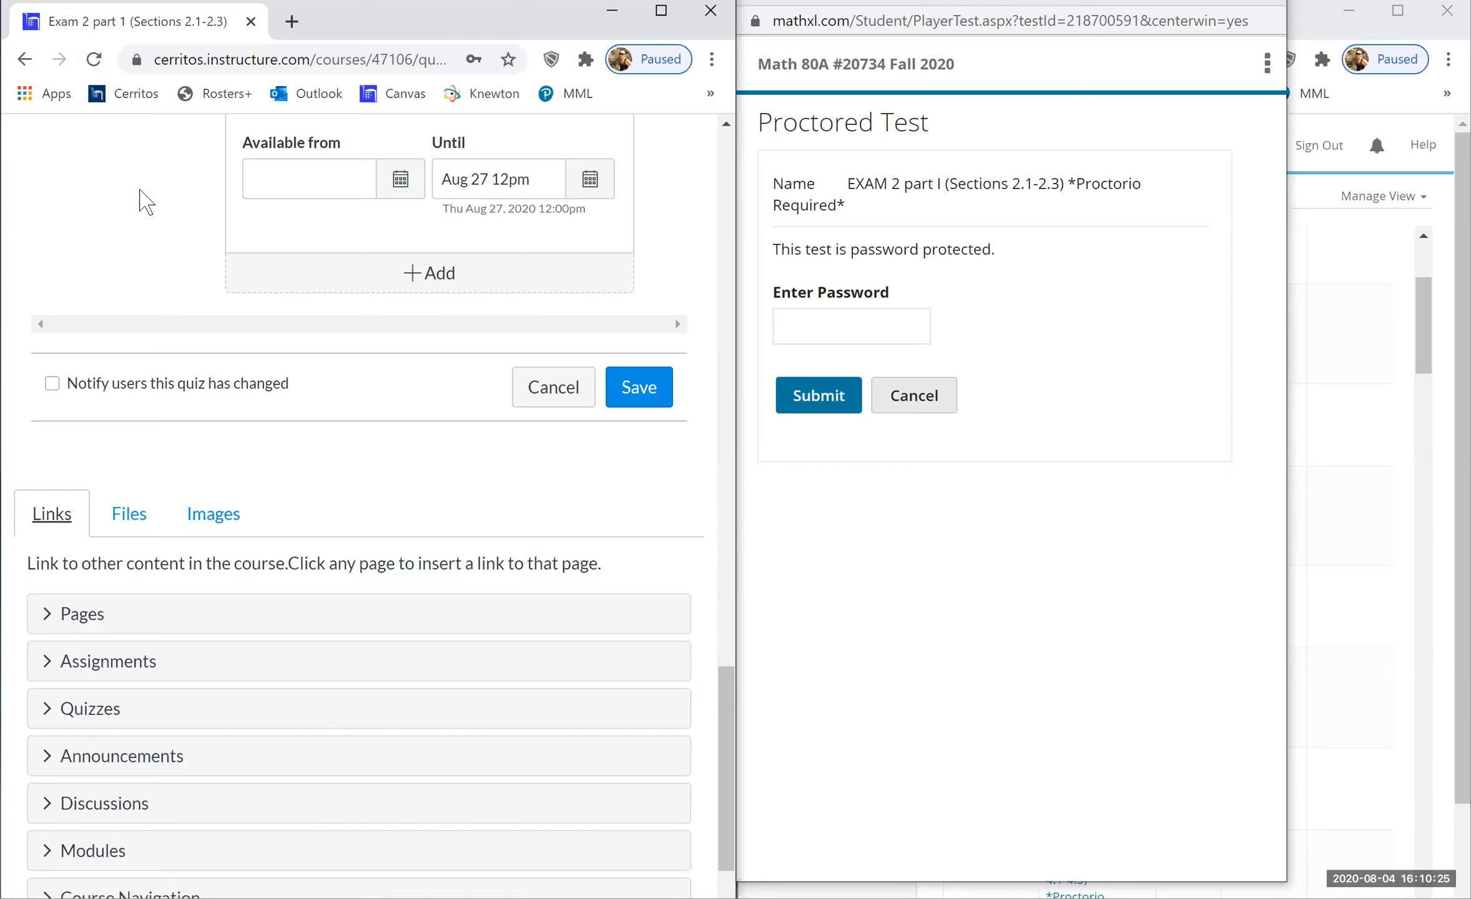
{"action": "scroll", "coordinate": [145, 201], "scroll_direction": "up", "scroll_amount": 15}
{"action": "left_click", "coordinate": [139, 308]}
{"action": "scroll", "coordinate": [140, 310], "scroll_direction": "down", "scroll_amount": 3}
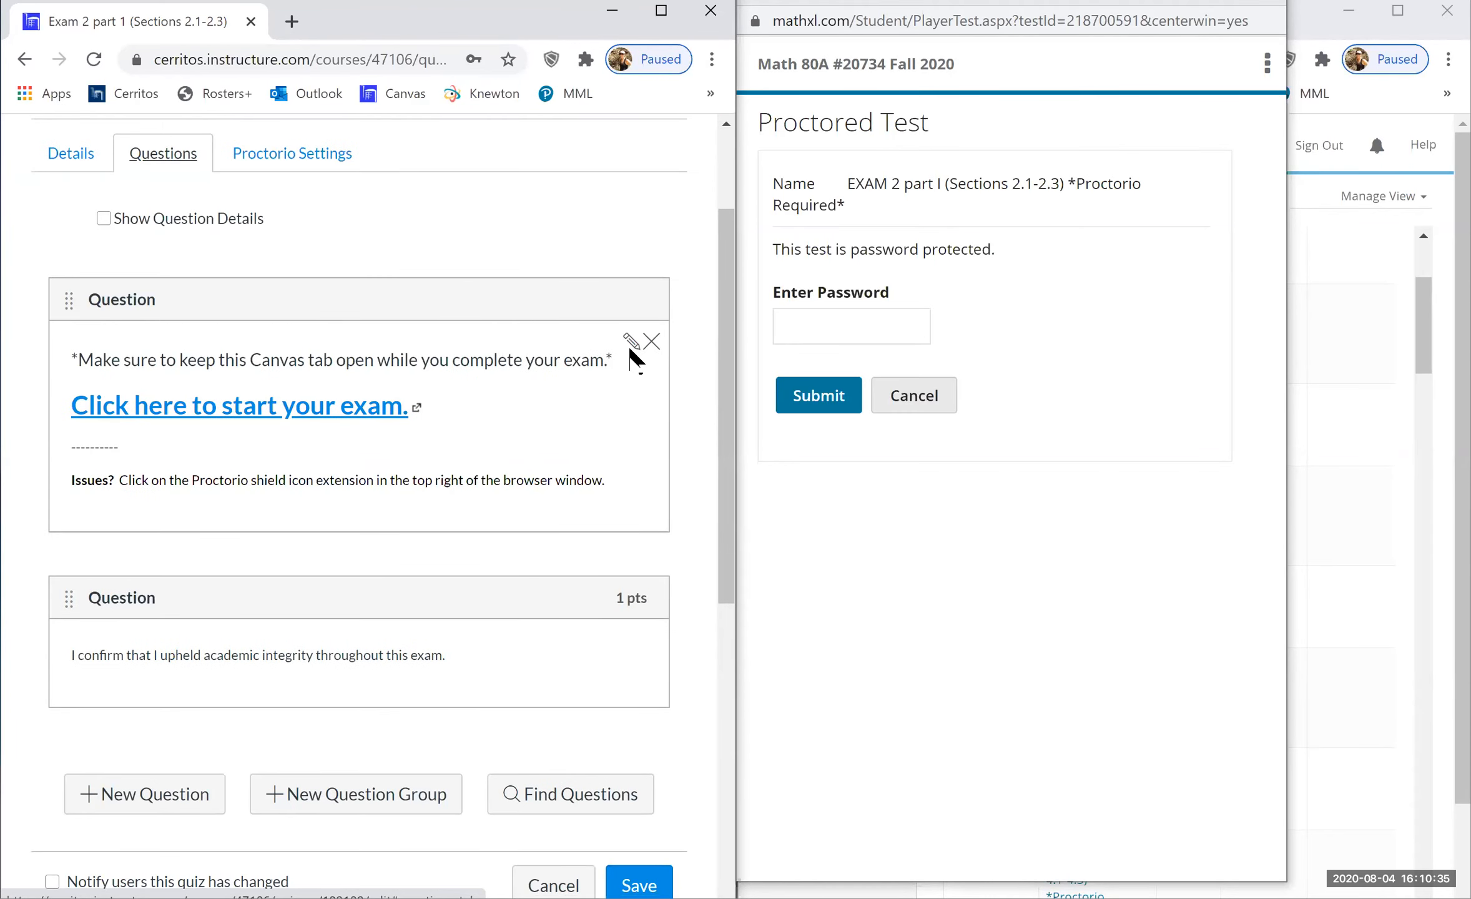
- Relink 'Click here to start your exam.' to the EXAM 2 part I address with testId=218700591
{"action": "left_click", "coordinate": [630, 342]}
{"action": "left_click_drag", "start_coordinate": [420, 600], "coordinate": [90, 603]}
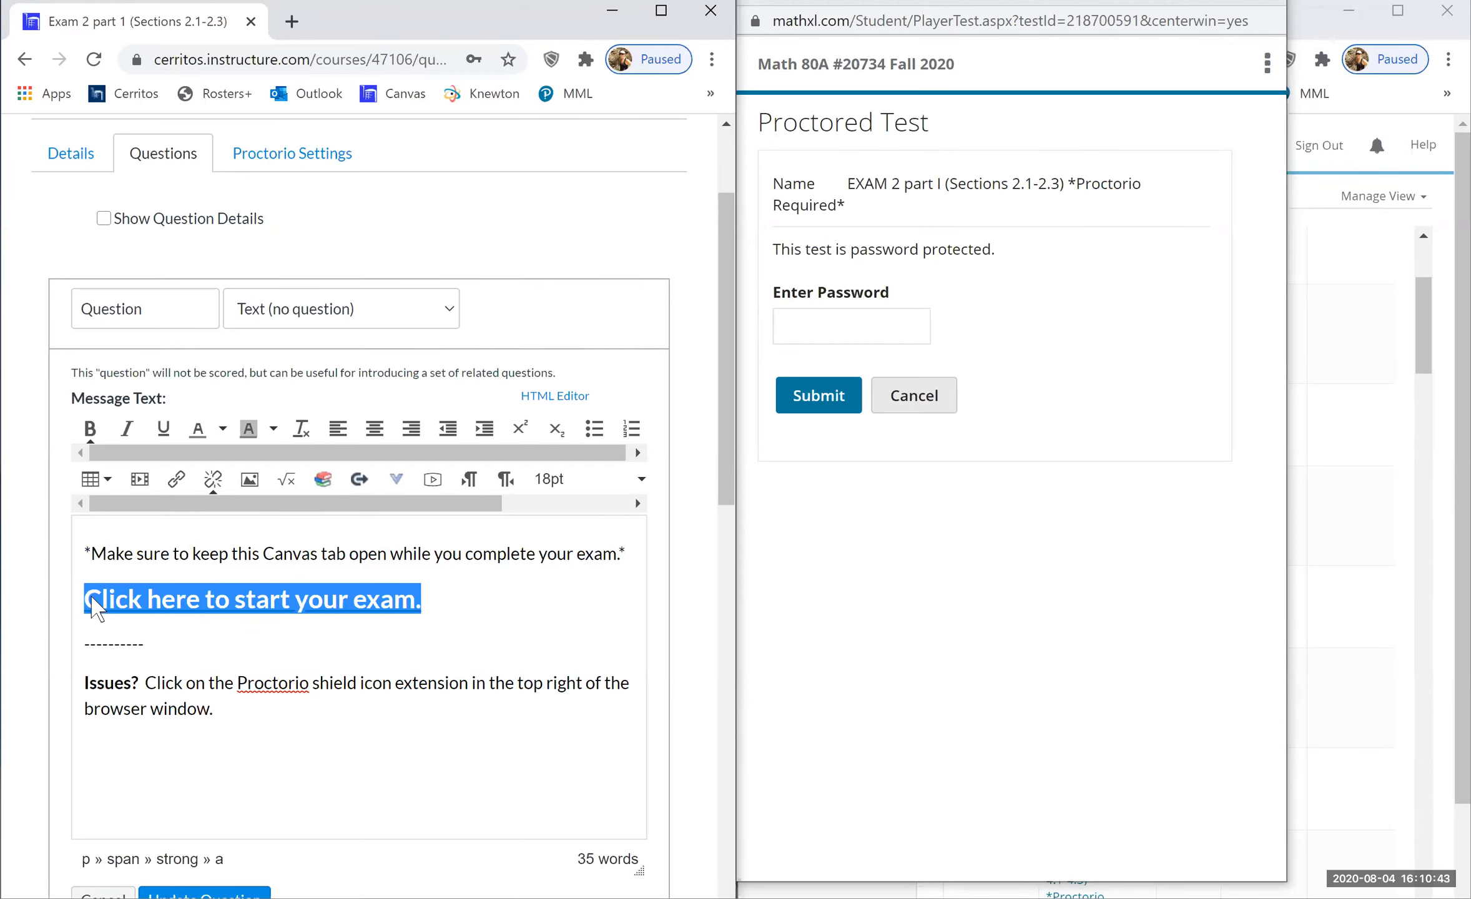
{"action": "key", "text": "ctrl+k"}
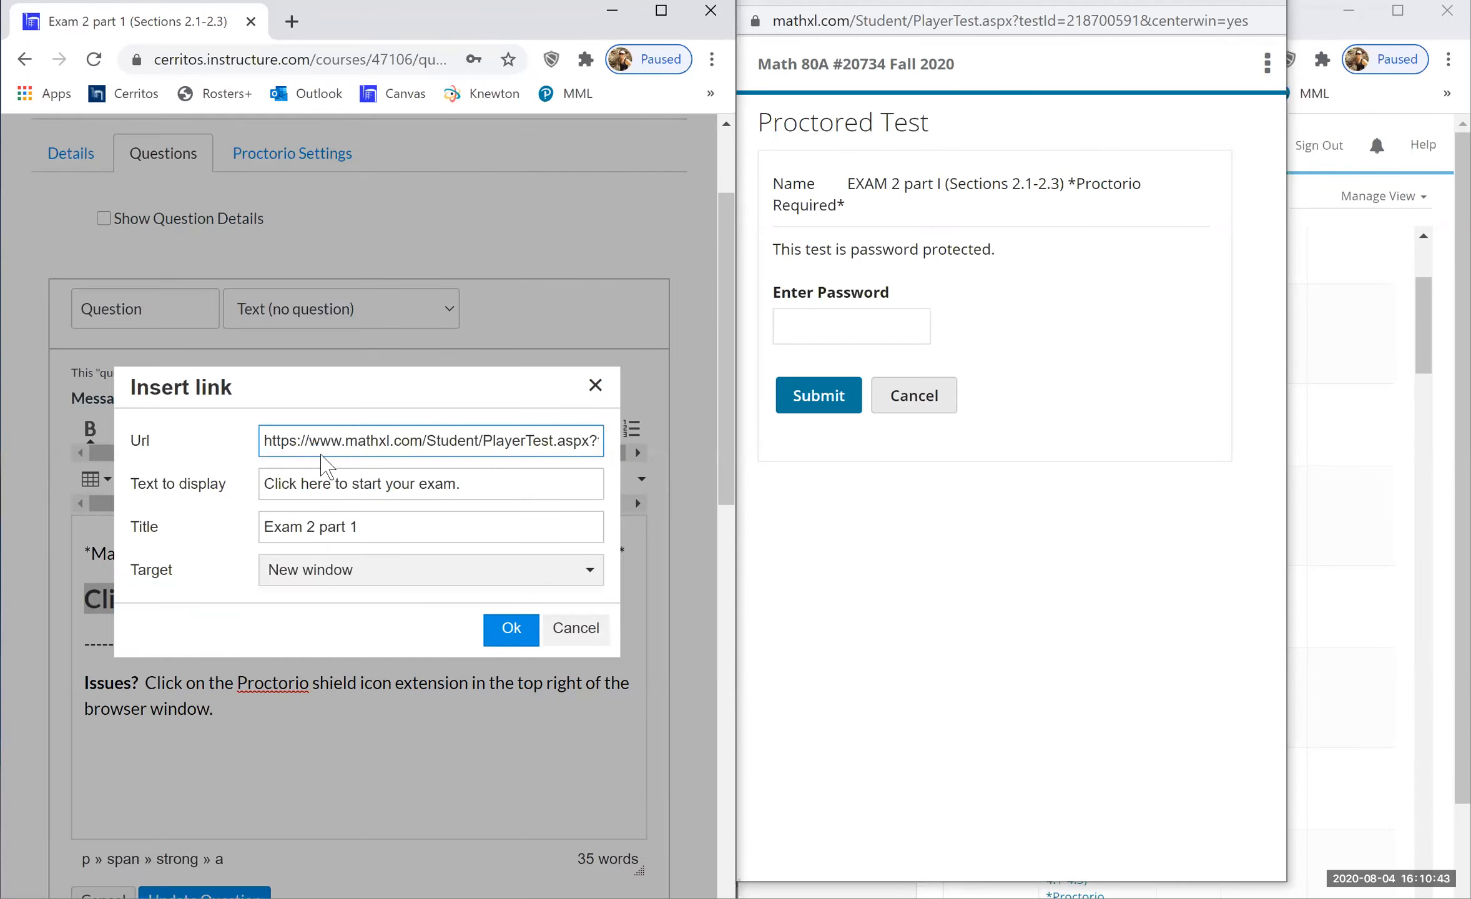
{"action": "triple_click", "coordinate": [375, 445]}
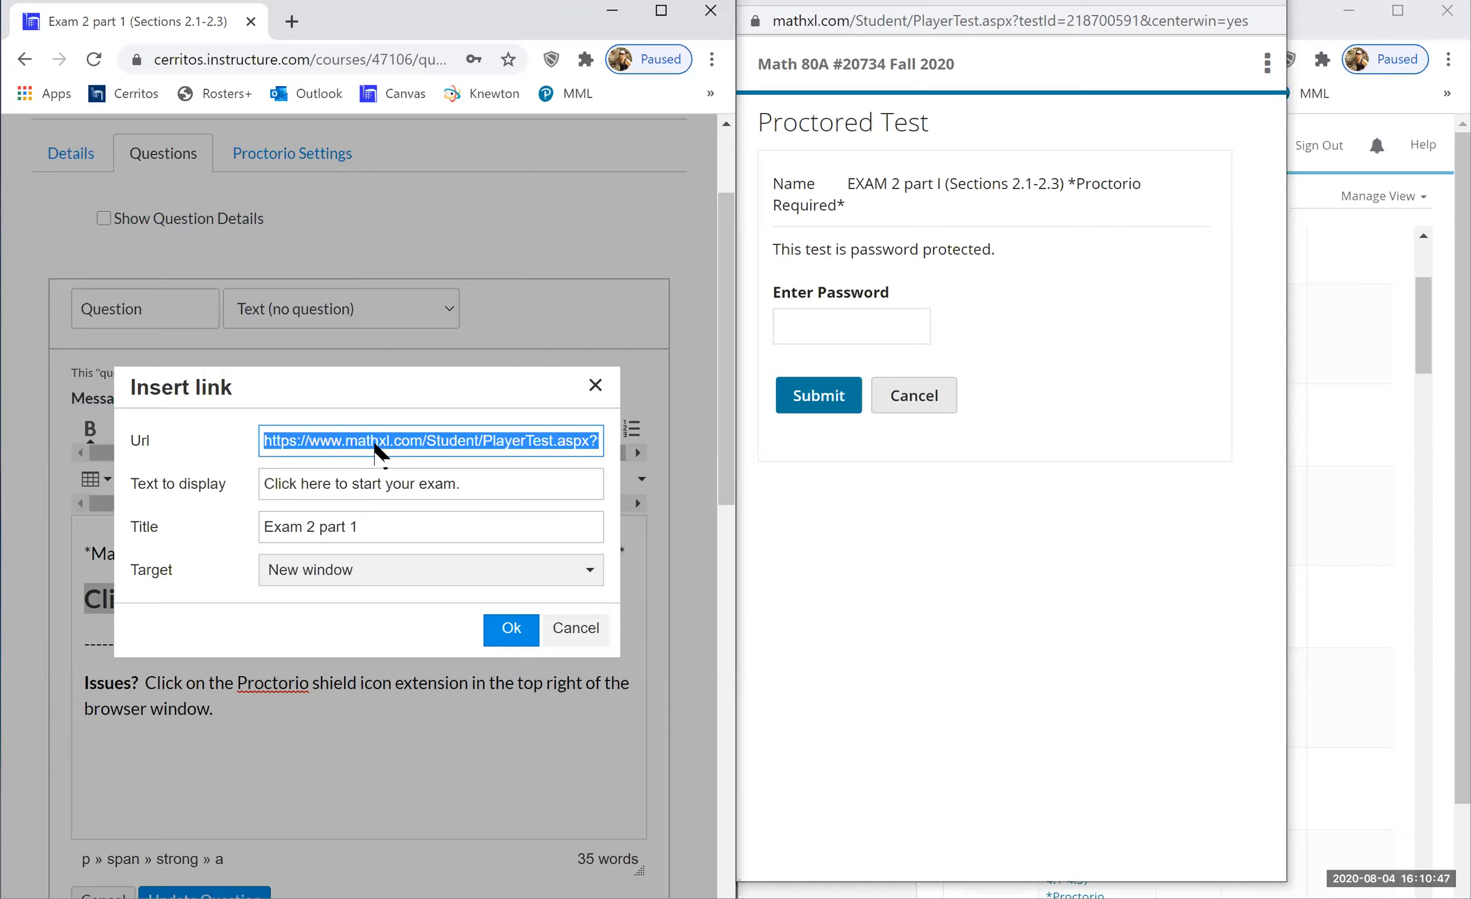
{"action": "key", "text": "ctrl+v"}
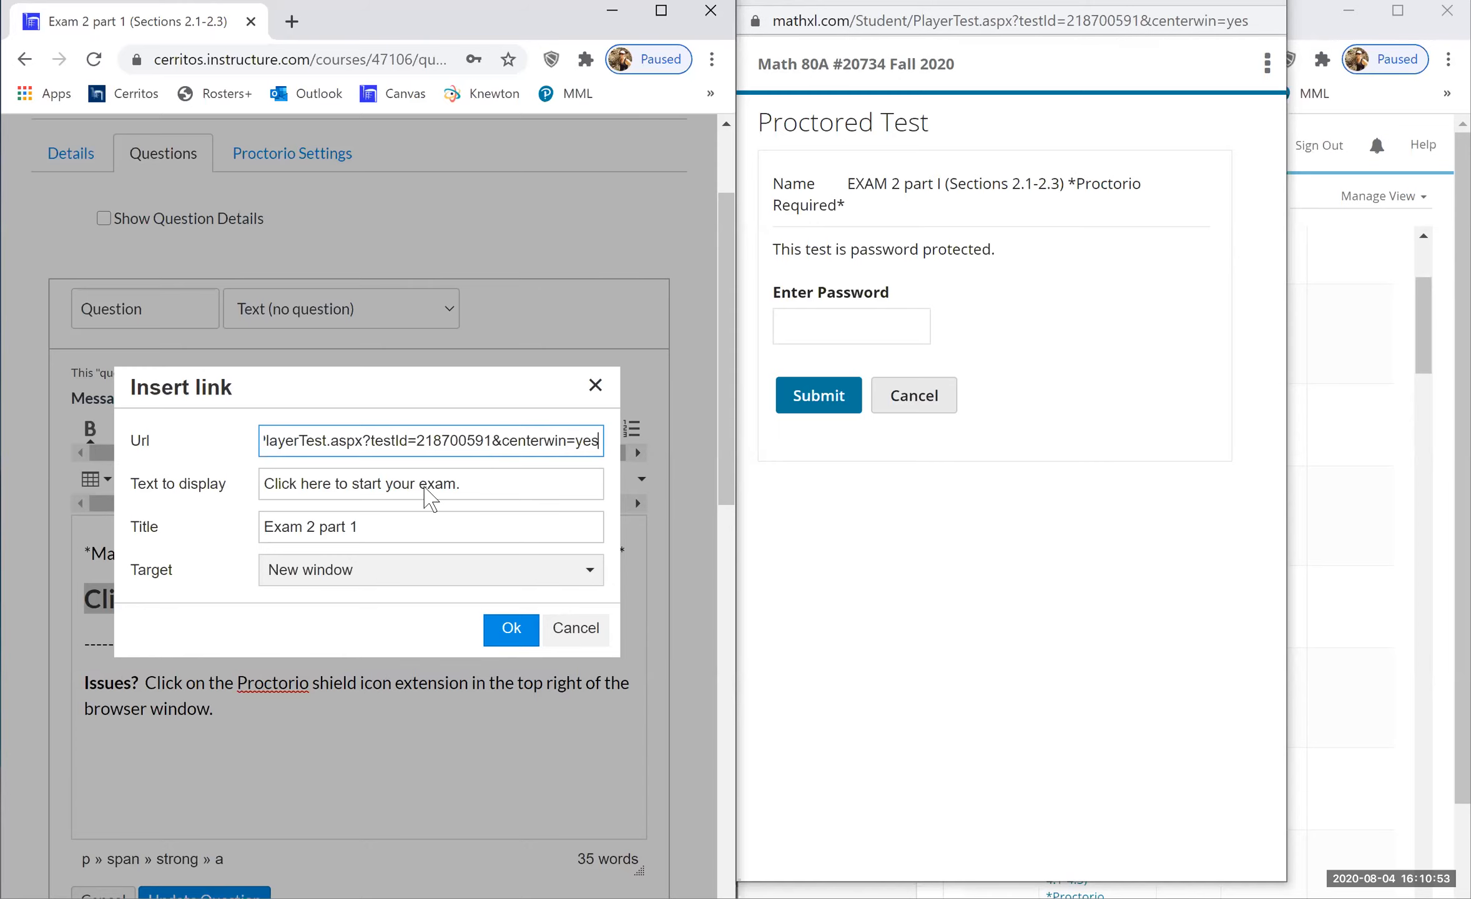
{"action": "left_click", "coordinate": [512, 628]}
{"action": "scroll", "coordinate": [512, 634], "scroll_direction": "down", "scroll_amount": 4}
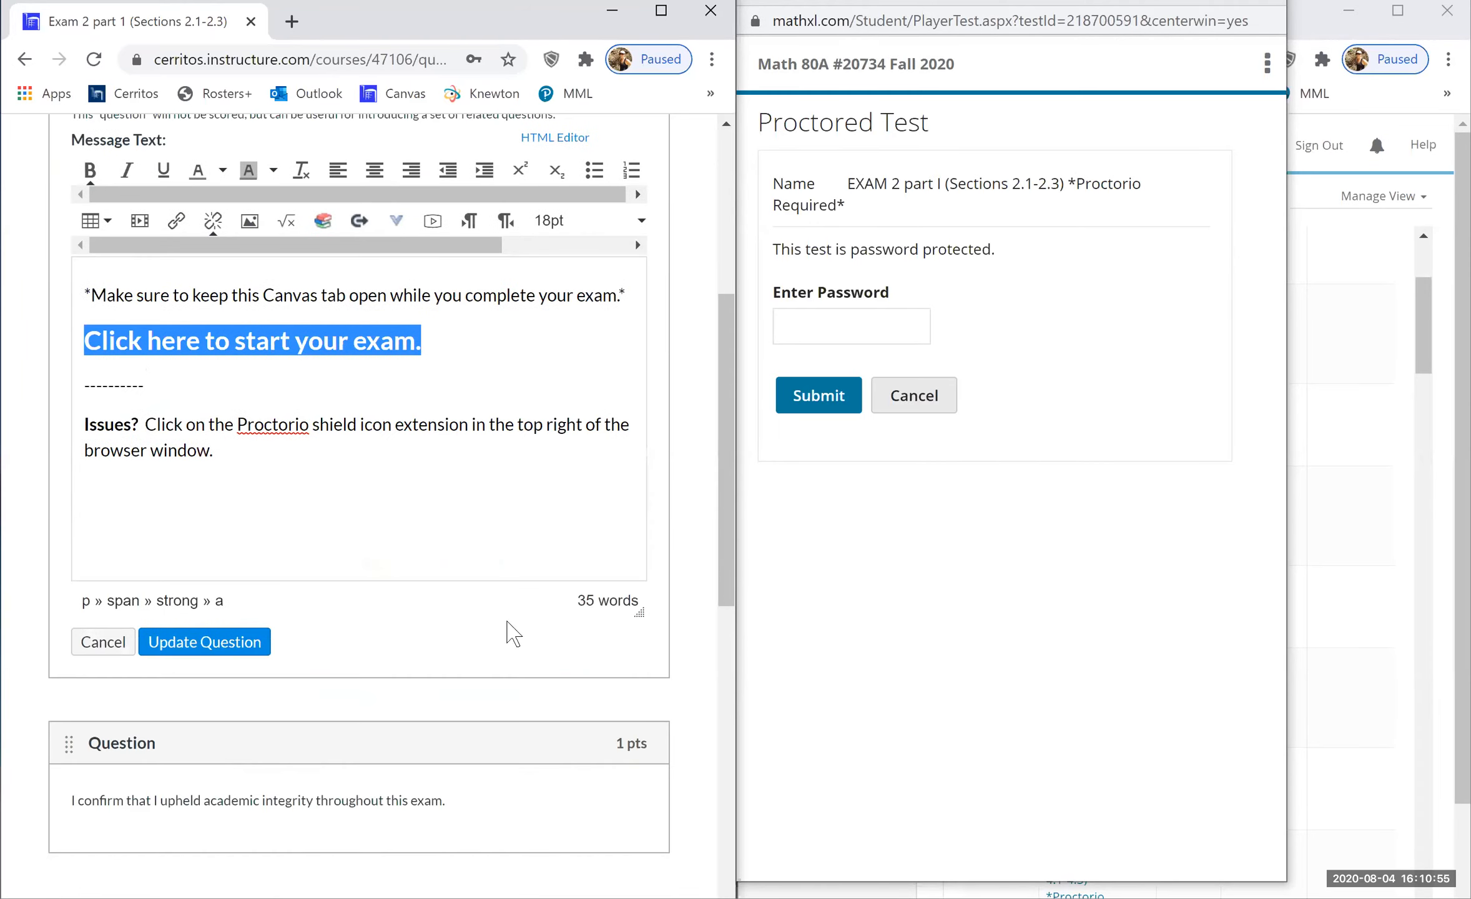
- Save the edited start-exam question and bring up the quiz's Proctorio Settings
{"action": "left_click", "coordinate": [226, 612]}
{"action": "scroll", "coordinate": [318, 404], "scroll_direction": "up", "scroll_amount": 10}
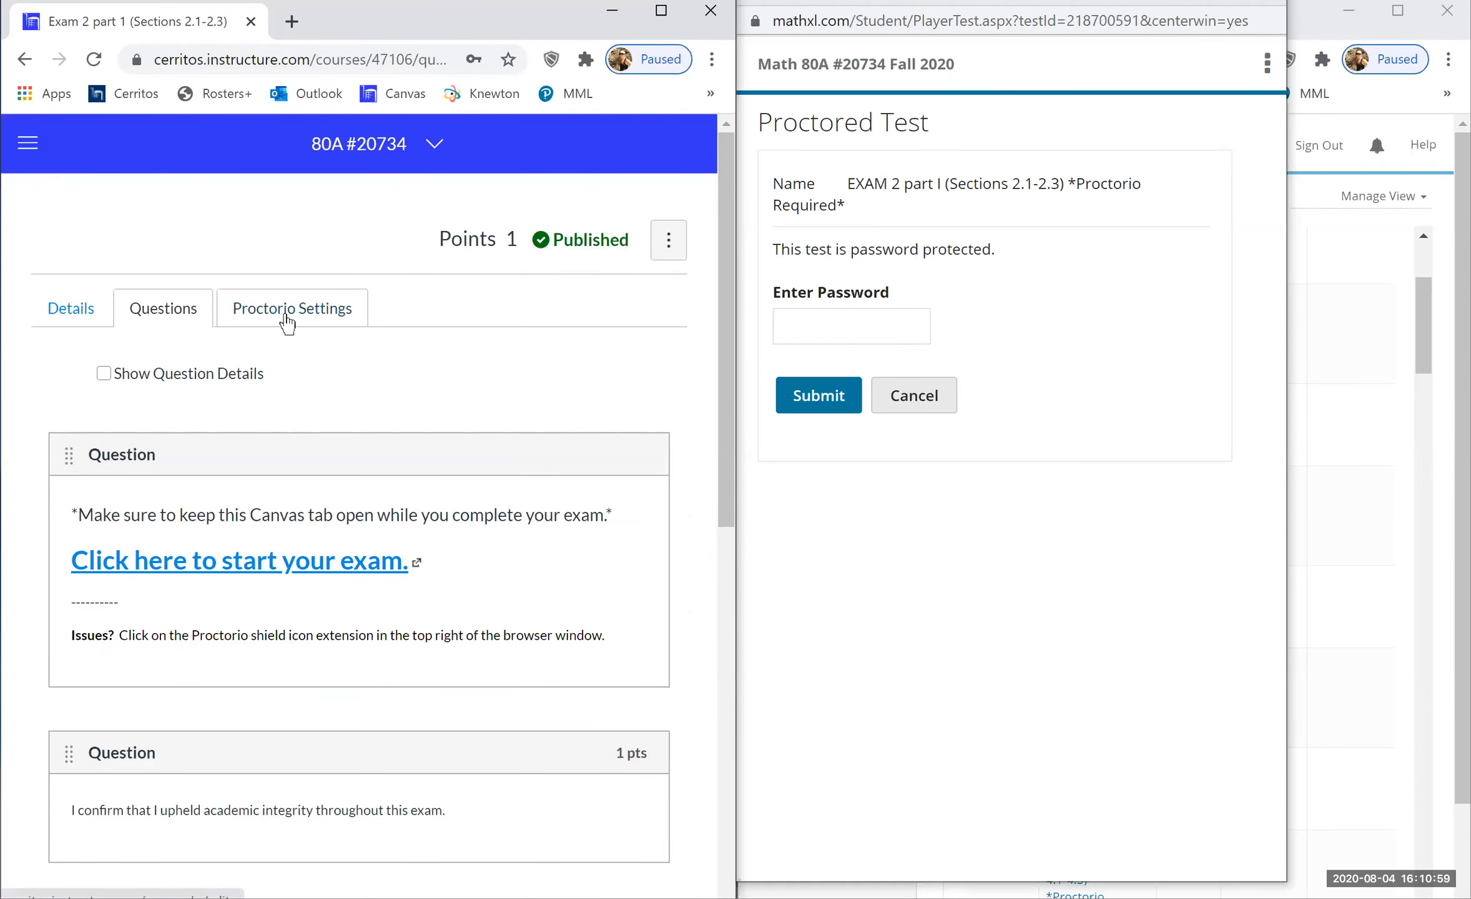
{"action": "left_click", "coordinate": [287, 319]}
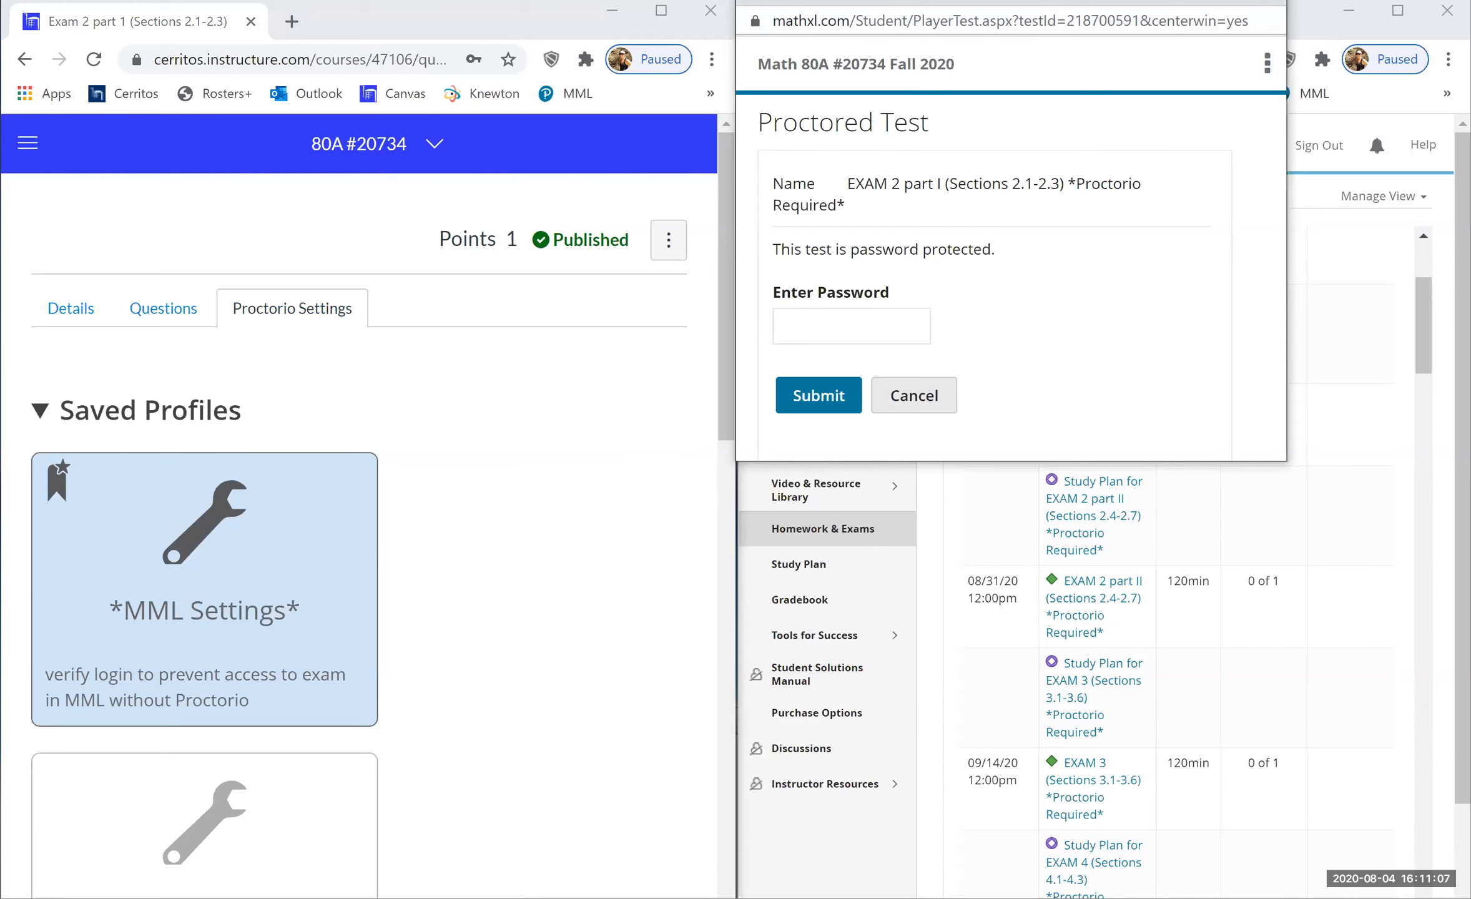
- Close the MyLab Math popup, turn on Verify Login, reveal its password, and show Assignment Manager
{"action": "left_click", "coordinate": [1266, 8]}
{"action": "mouse_move", "coordinate": [493, 427]}
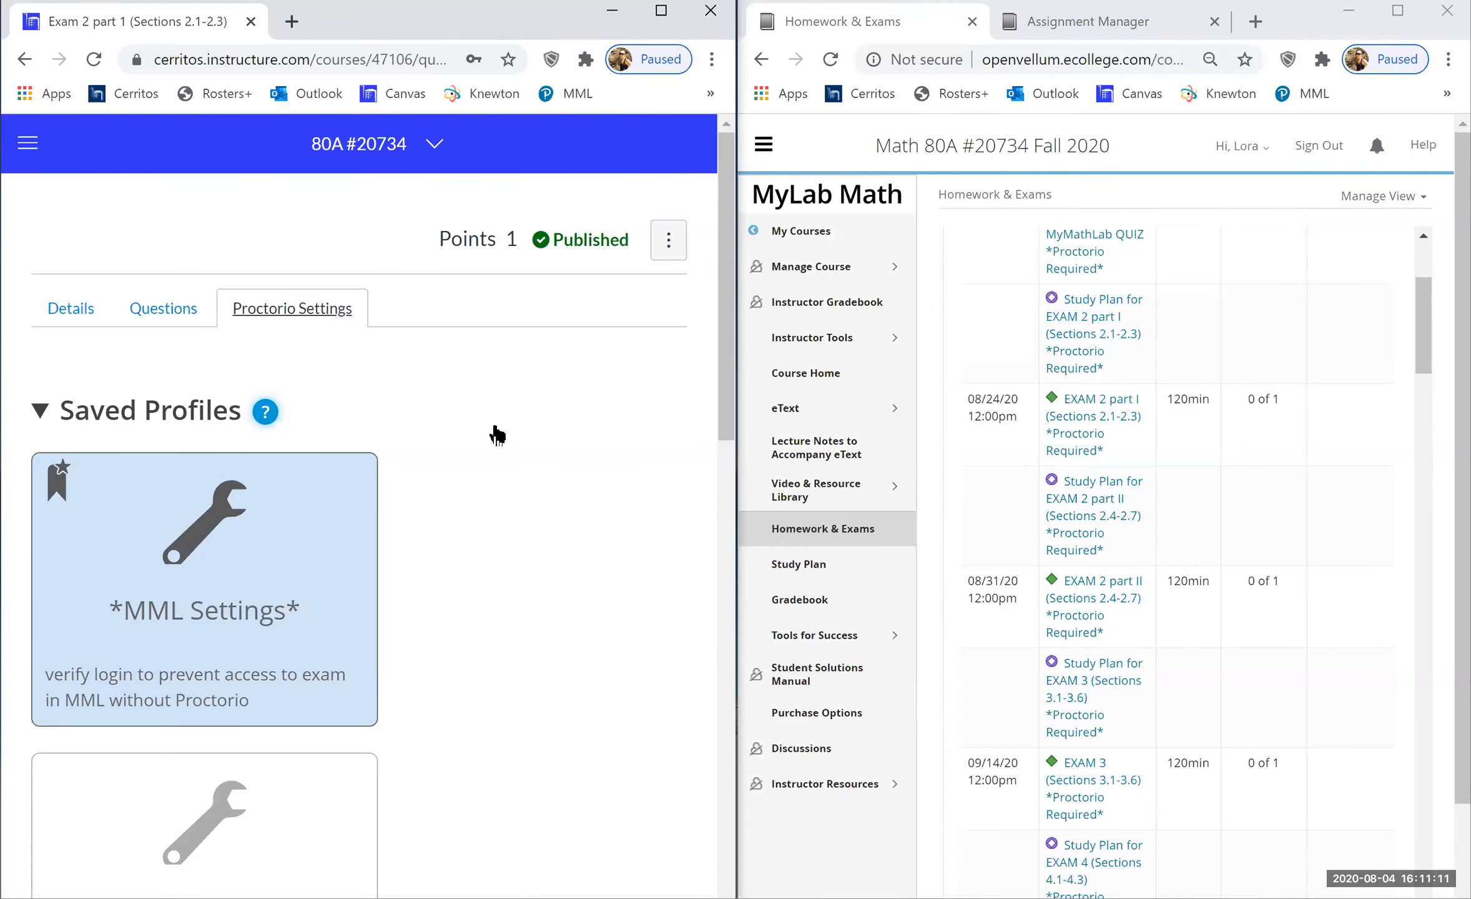
{"action": "scroll", "coordinate": [424, 435], "scroll_direction": "down", "scroll_amount": 2}
{"action": "scroll", "coordinate": [421, 435], "scroll_direction": "down", "scroll_amount": 20}
{"action": "left_click", "coordinate": [519, 430]}
{"action": "left_click", "coordinate": [440, 513]}
{"action": "left_click", "coordinate": [301, 513]}
{"action": "left_click", "coordinate": [1088, 22]}
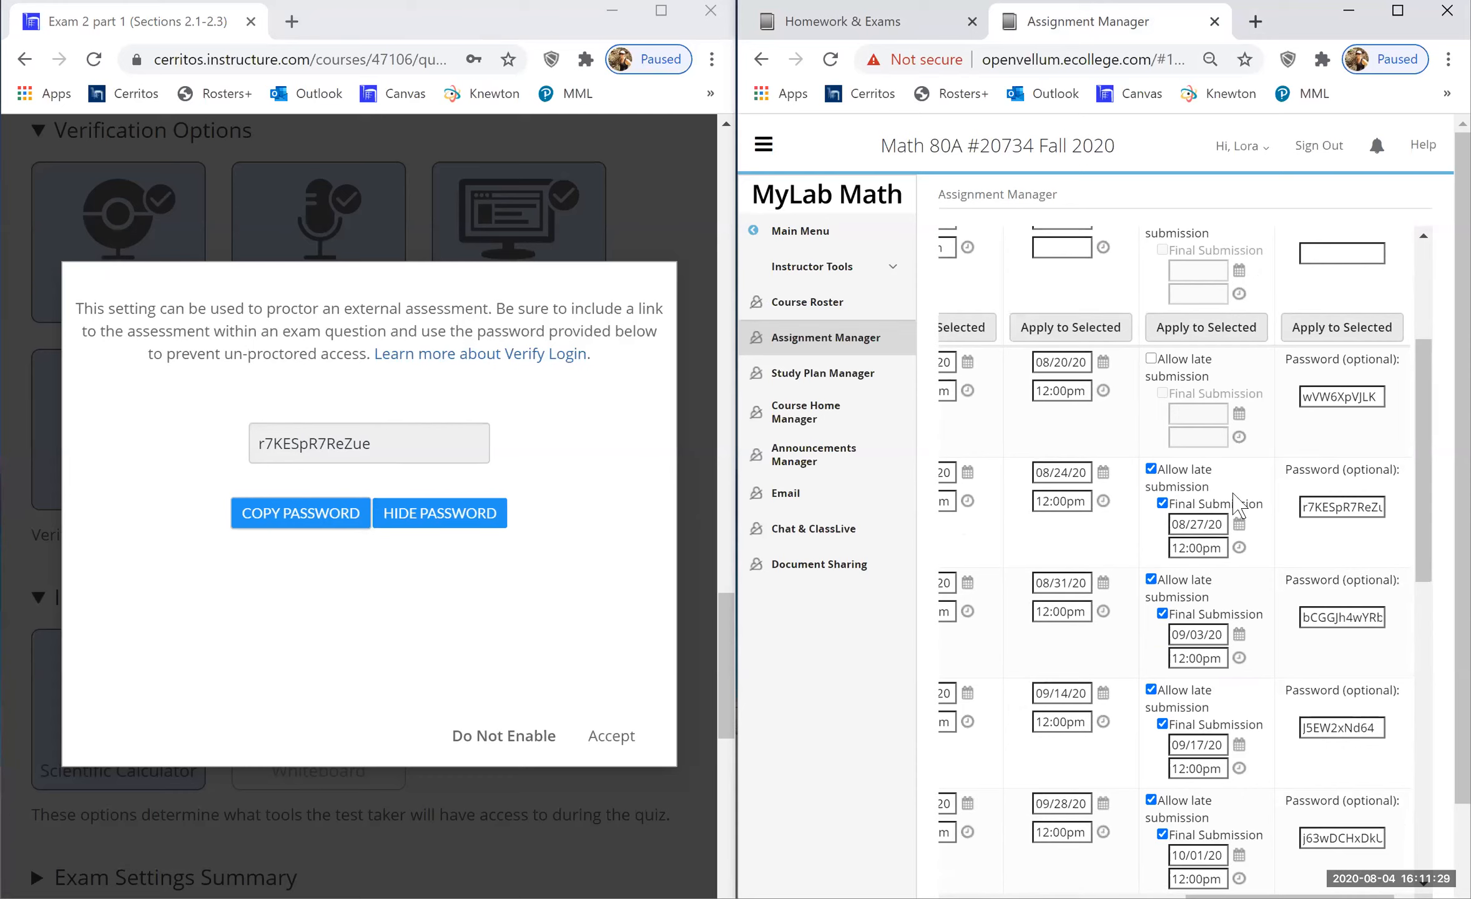
- Check the 08/24 exam password matches, accept the Verify Login password, and save the quiz
{"action": "left_click", "coordinate": [1352, 508]}
{"action": "key", "text": "End"}
{"action": "left_click", "coordinate": [612, 736]}
{"action": "scroll", "coordinate": [536, 666], "scroll_direction": "down", "scroll_amount": 6}
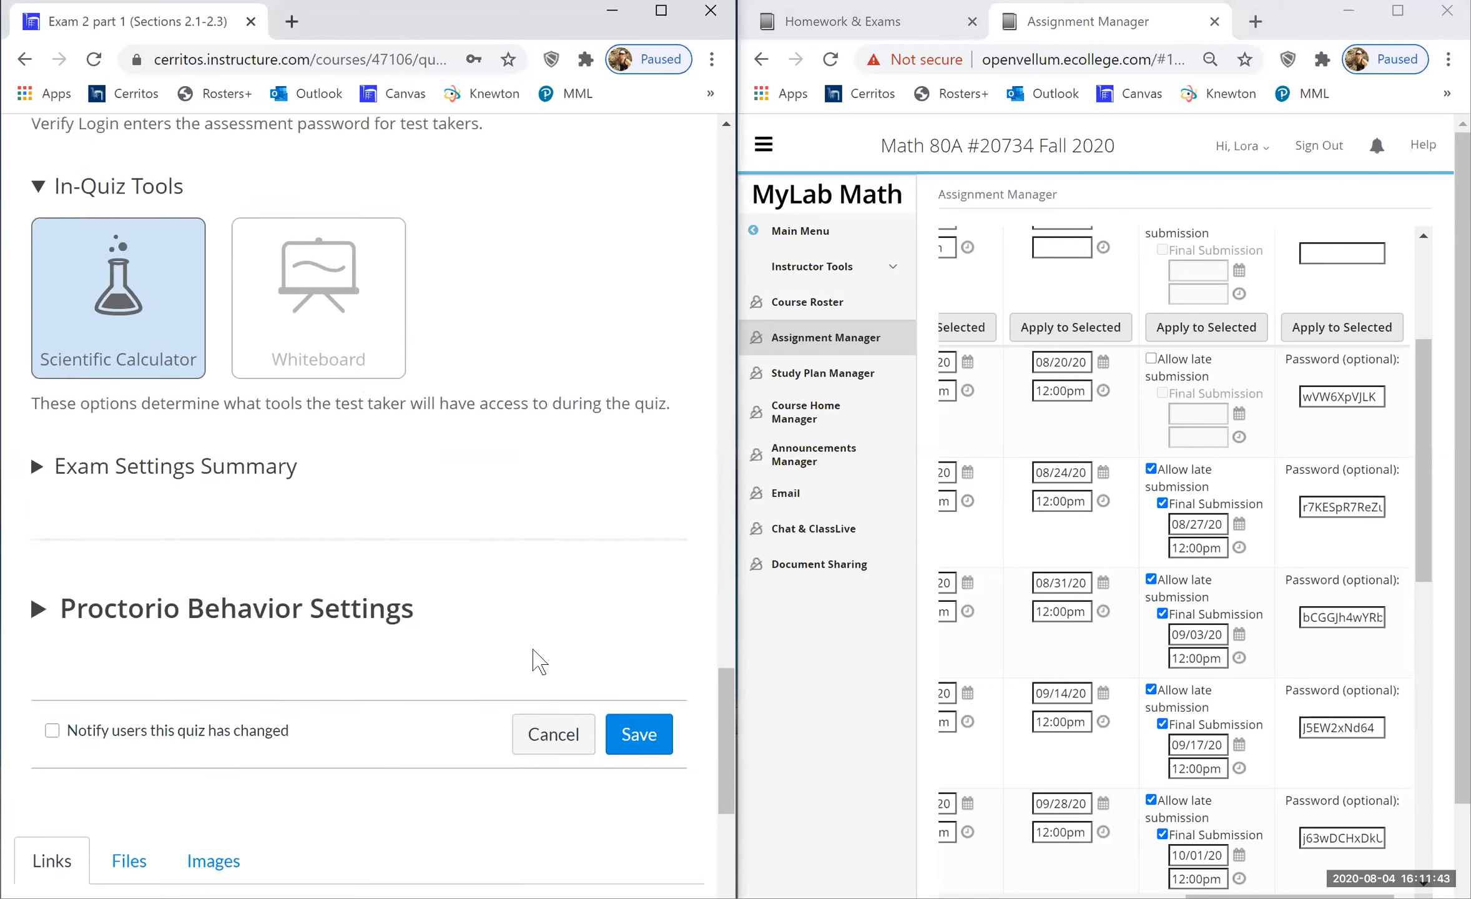
{"action": "left_click", "coordinate": [636, 695]}
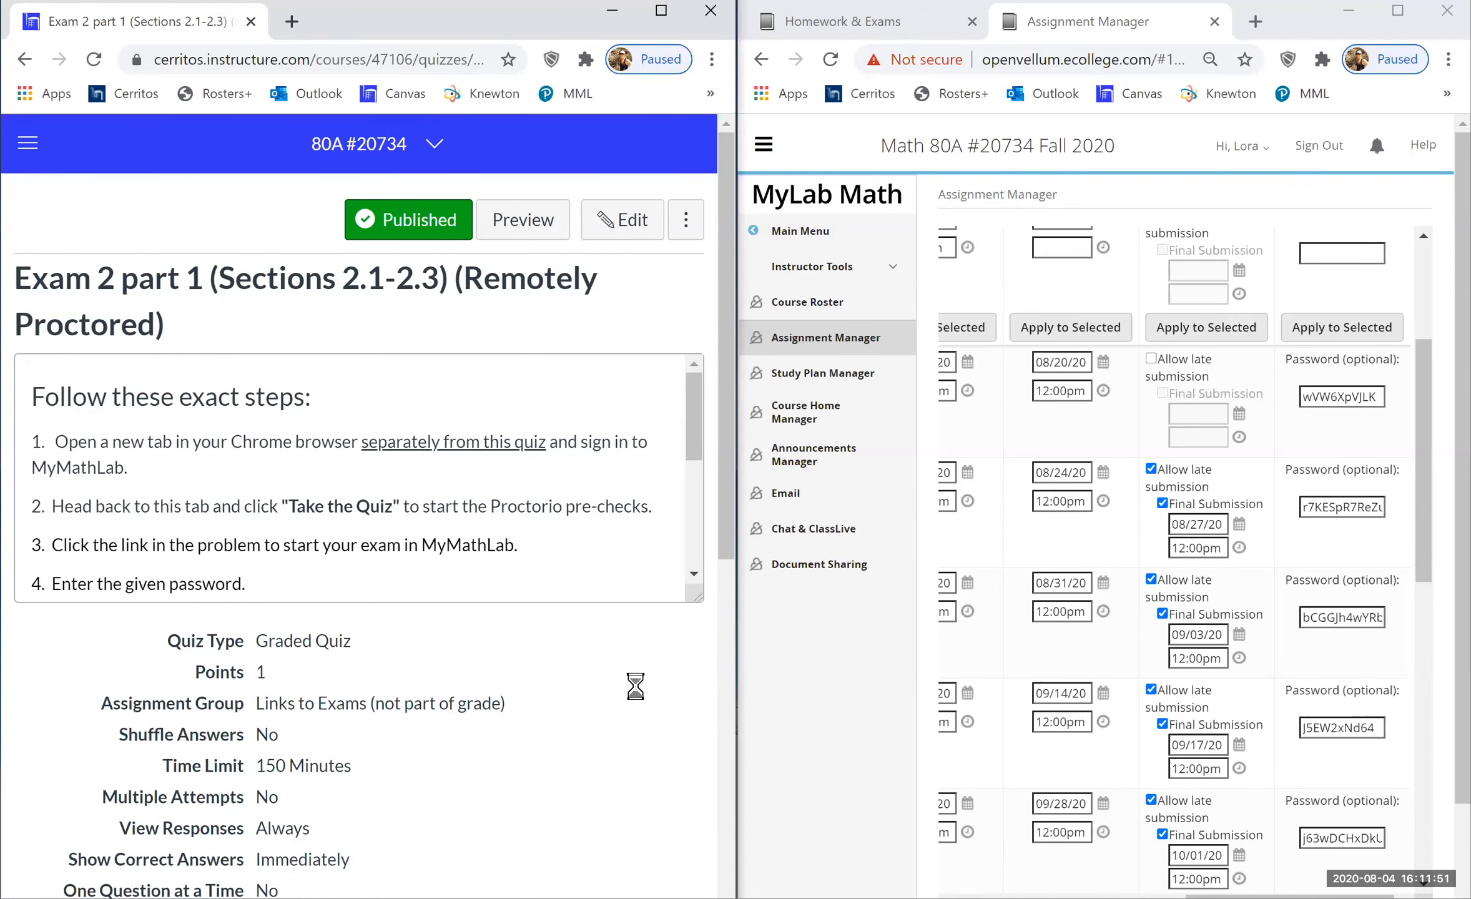
- Launch the EXAM 2 part II proctored test from the Homework & Exams list
{"action": "left_click", "coordinate": [811, 25]}
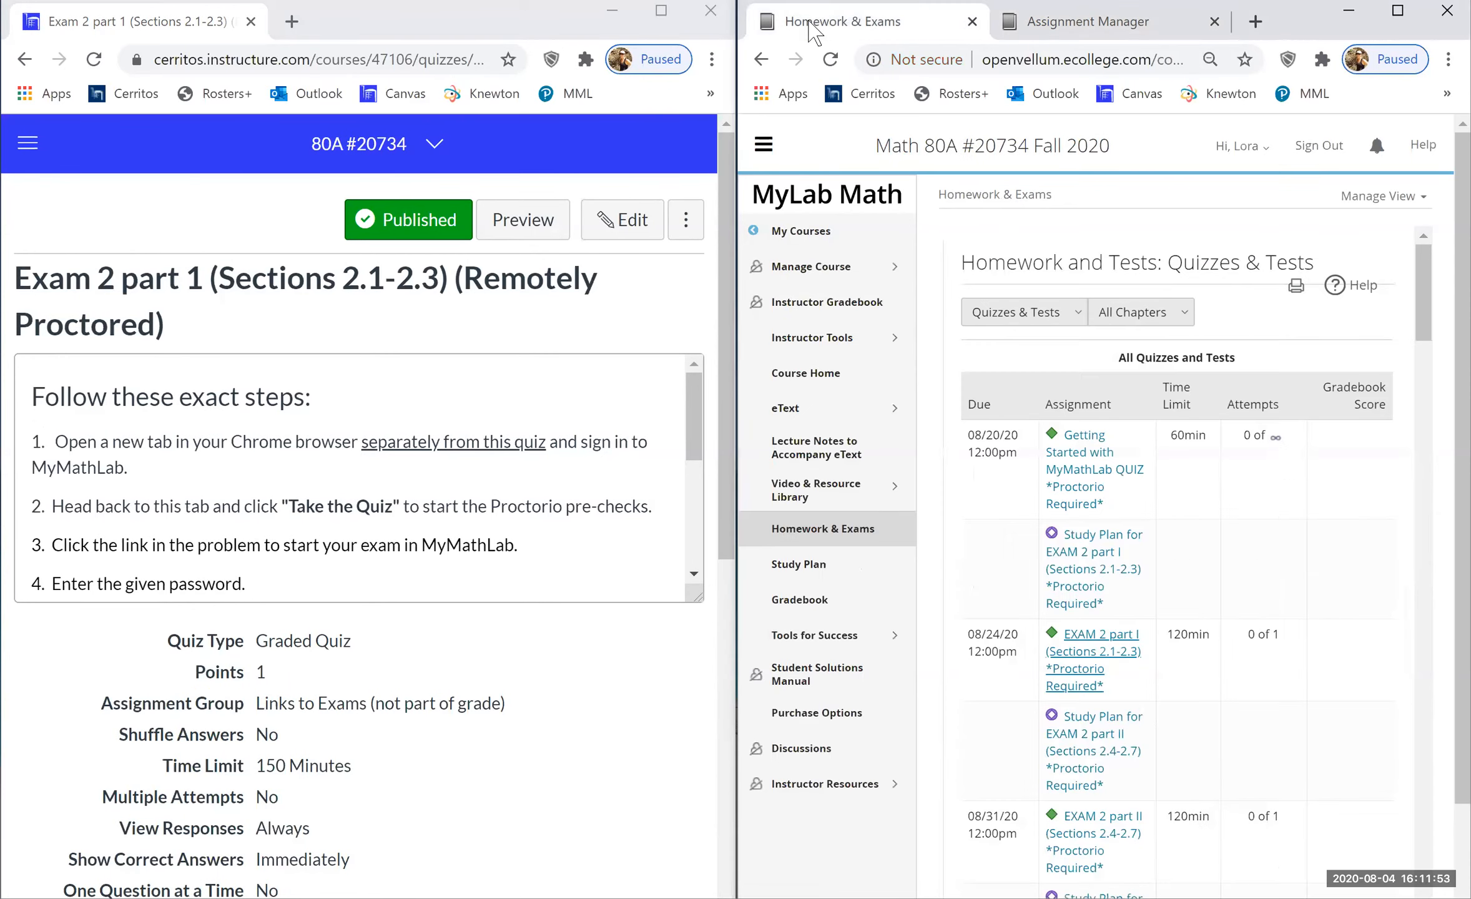
{"action": "scroll", "coordinate": [1084, 494], "scroll_direction": "down", "scroll_amount": 4}
{"action": "scroll", "coordinate": [1085, 494], "scroll_direction": "down", "scroll_amount": 2}
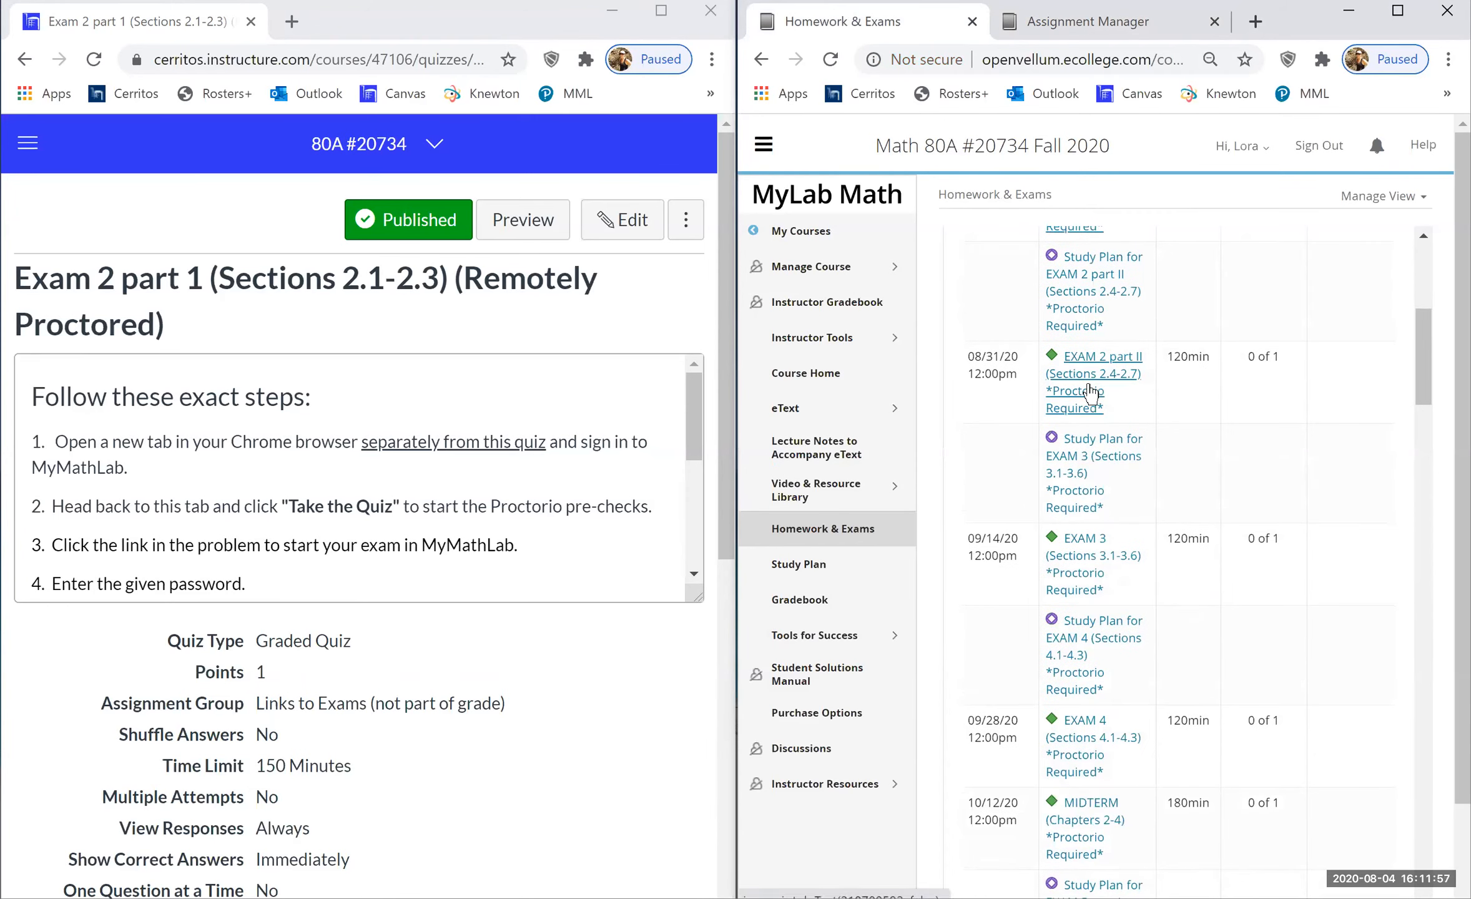
{"action": "left_click", "coordinate": [1090, 393]}
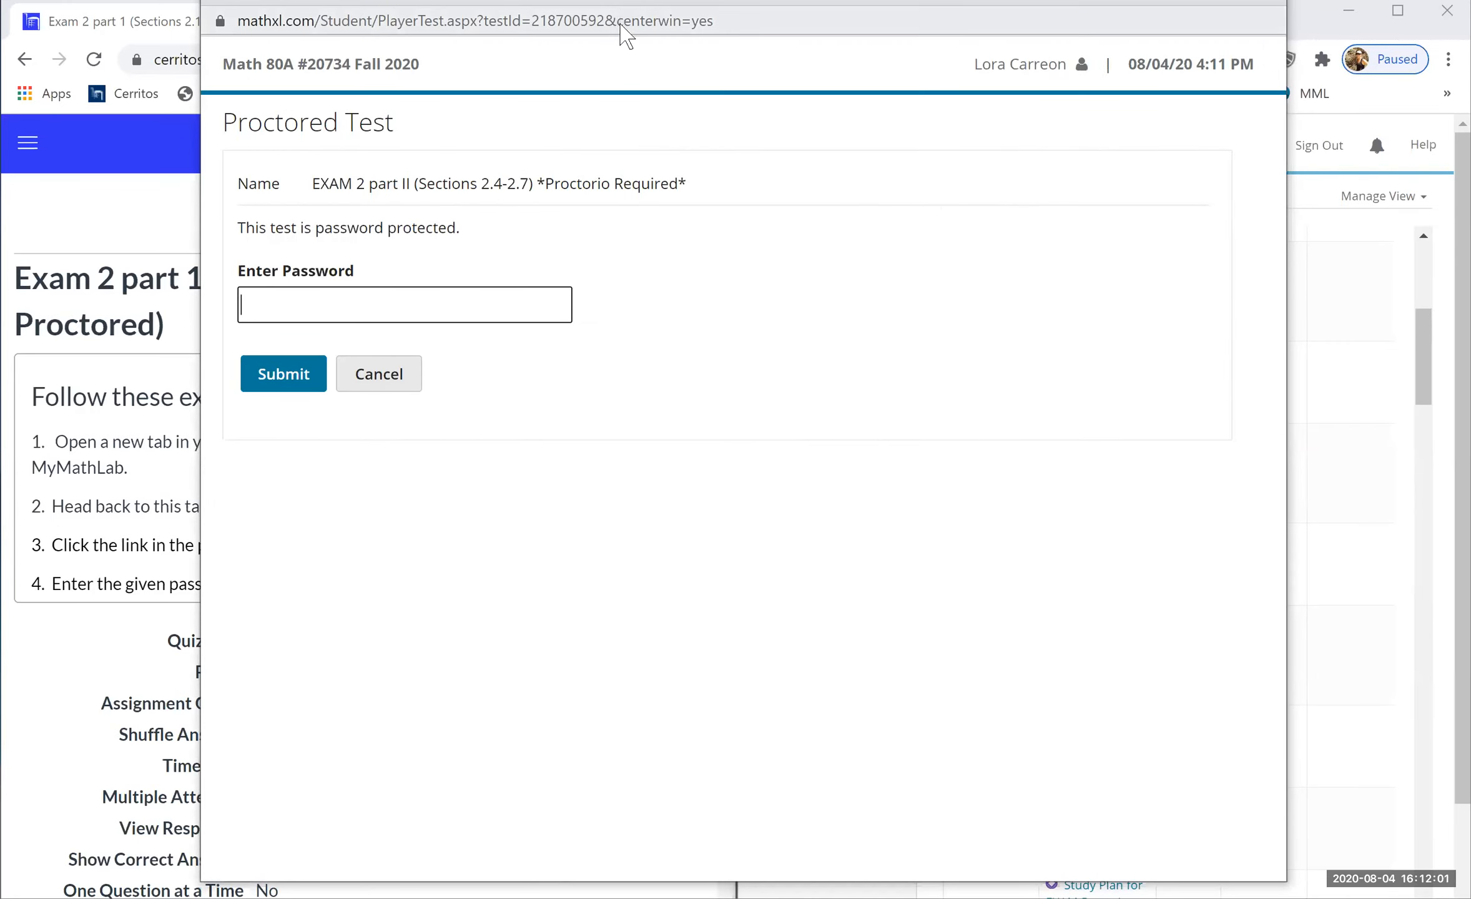
- Select the EXAM 2 part II test address and narrow its window beside the Canvas quiz
{"action": "left_click", "coordinate": [619, 22]}
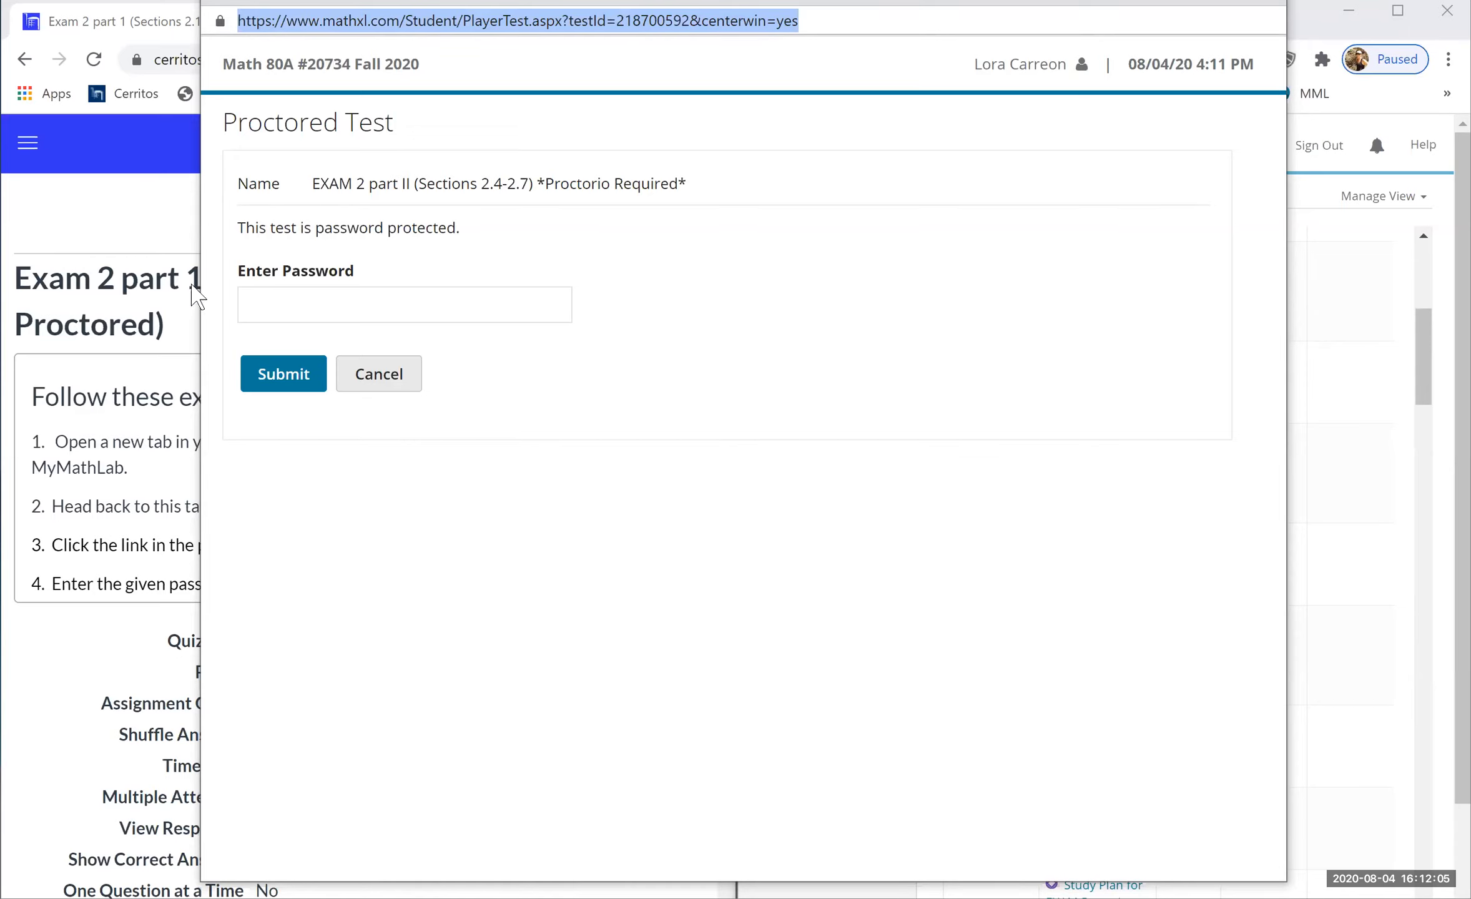
{"action": "left_click", "coordinate": [205, 302]}
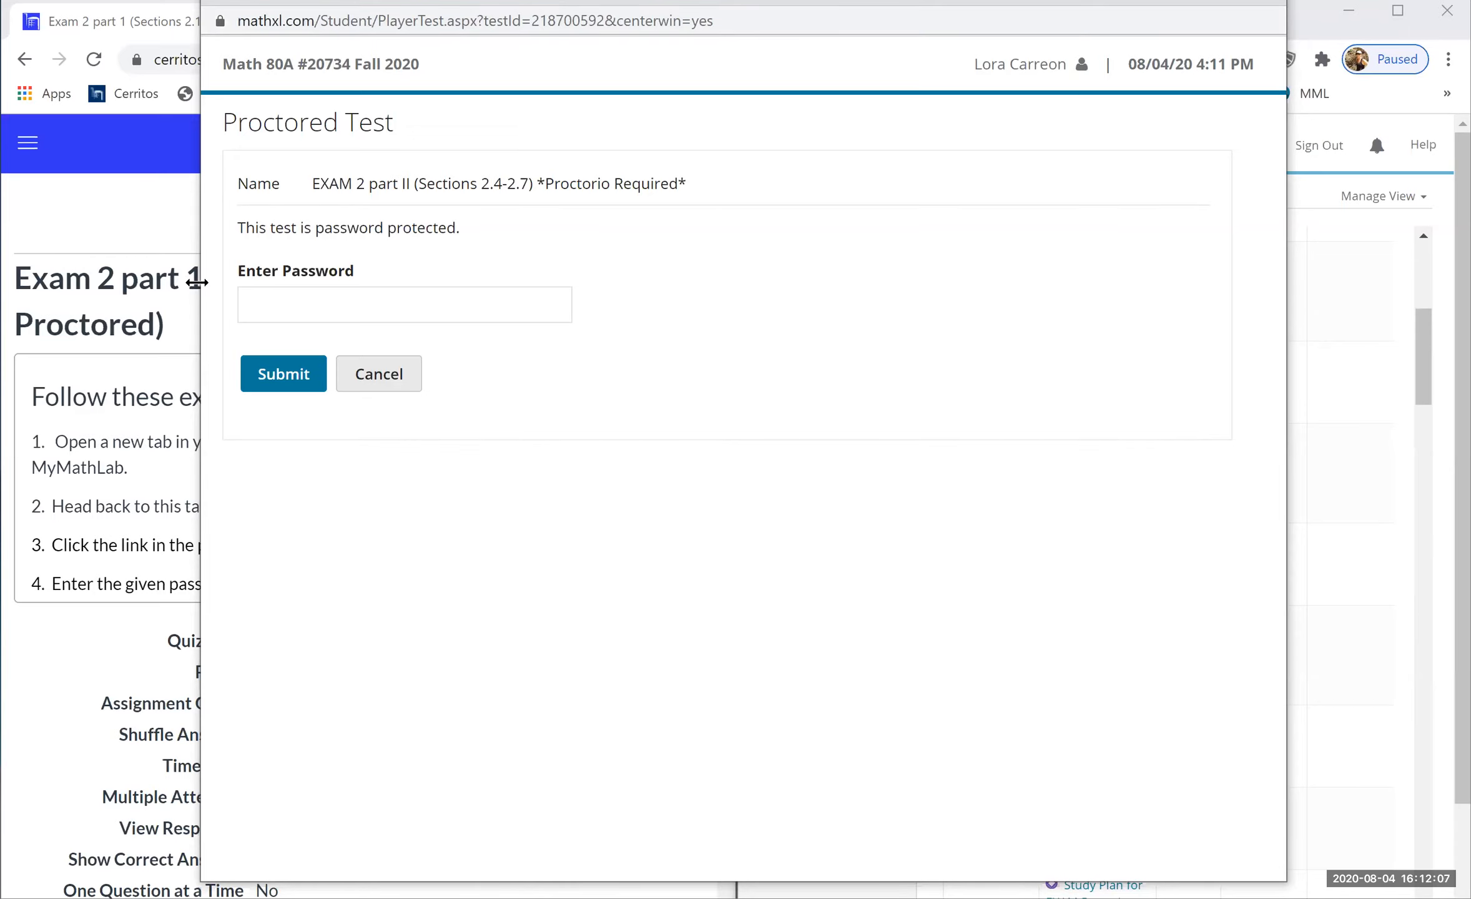
{"action": "left_click_drag", "start_coordinate": [196, 282], "coordinate": [769, 328]}
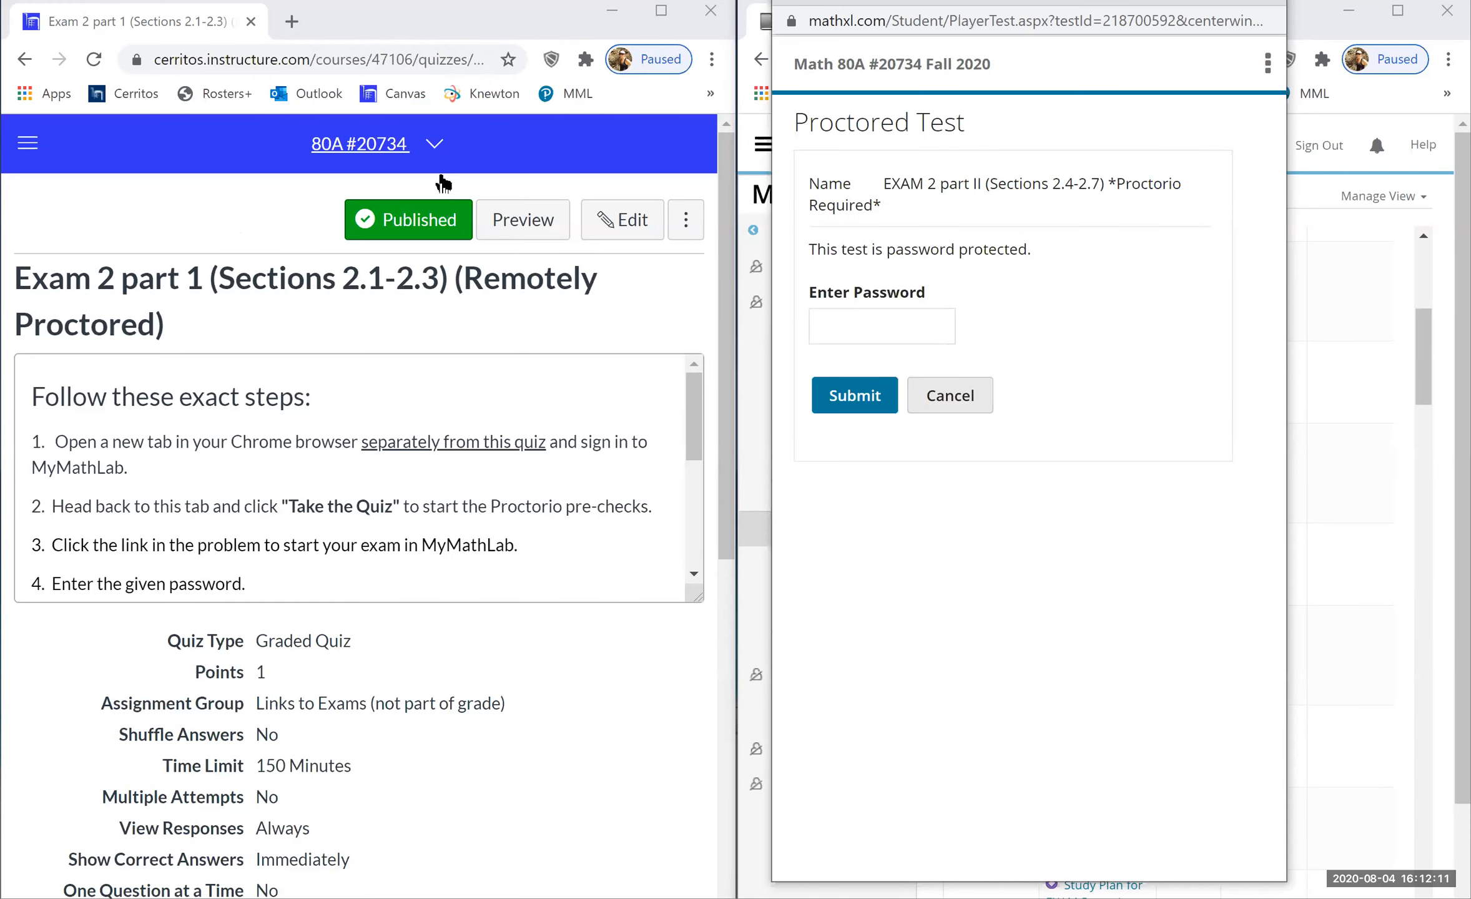
- From the course's Quizzes list, open Exam 2 part 2 (Sections 2.4-2.7) and start editing it
{"action": "left_click", "coordinate": [434, 147]}
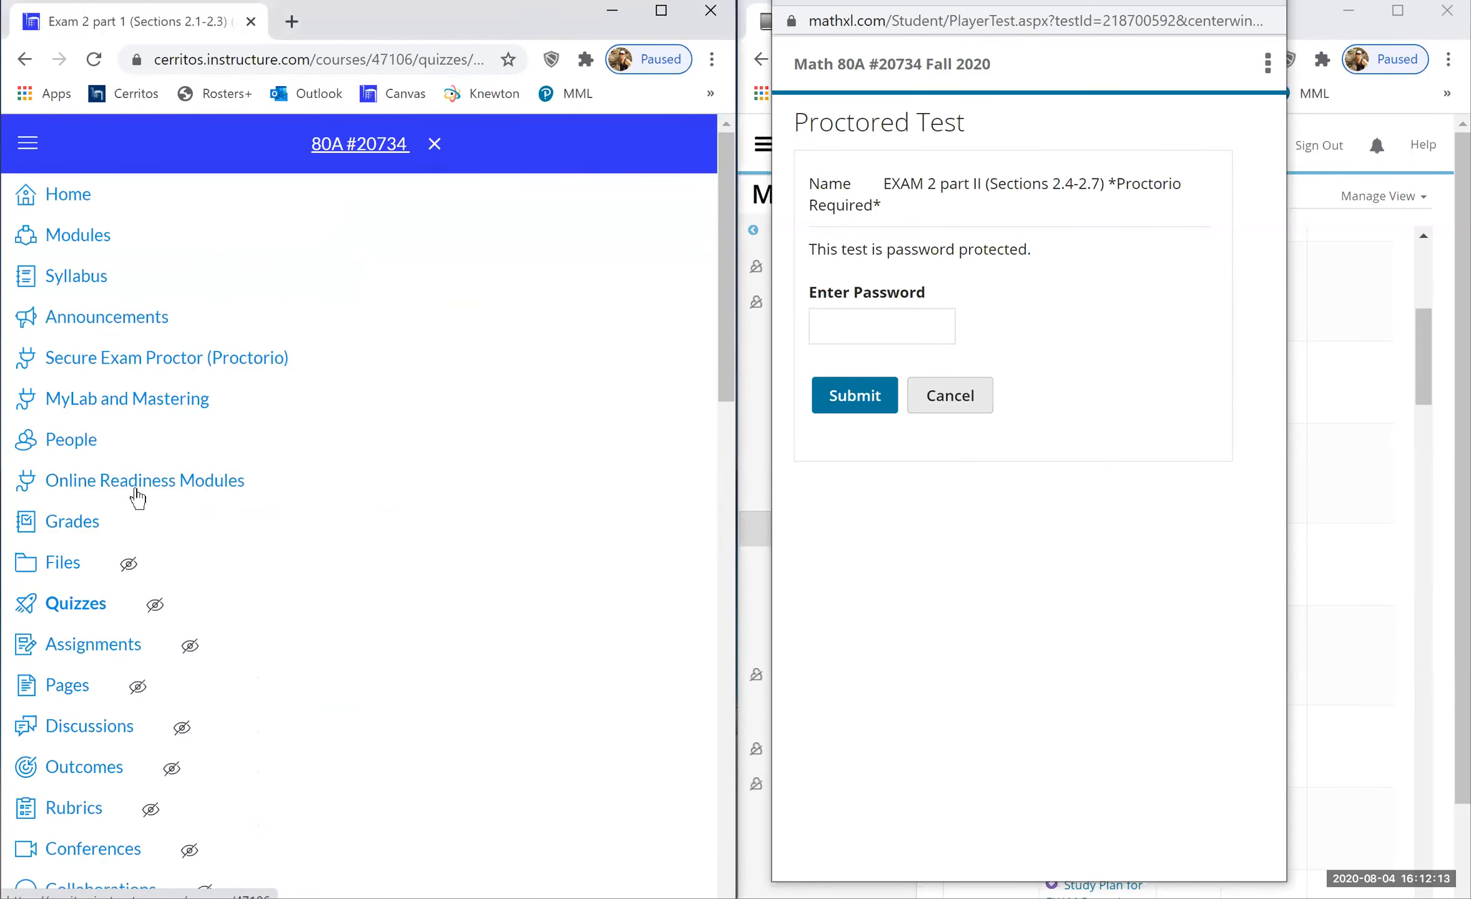
{"action": "left_click", "coordinate": [84, 614]}
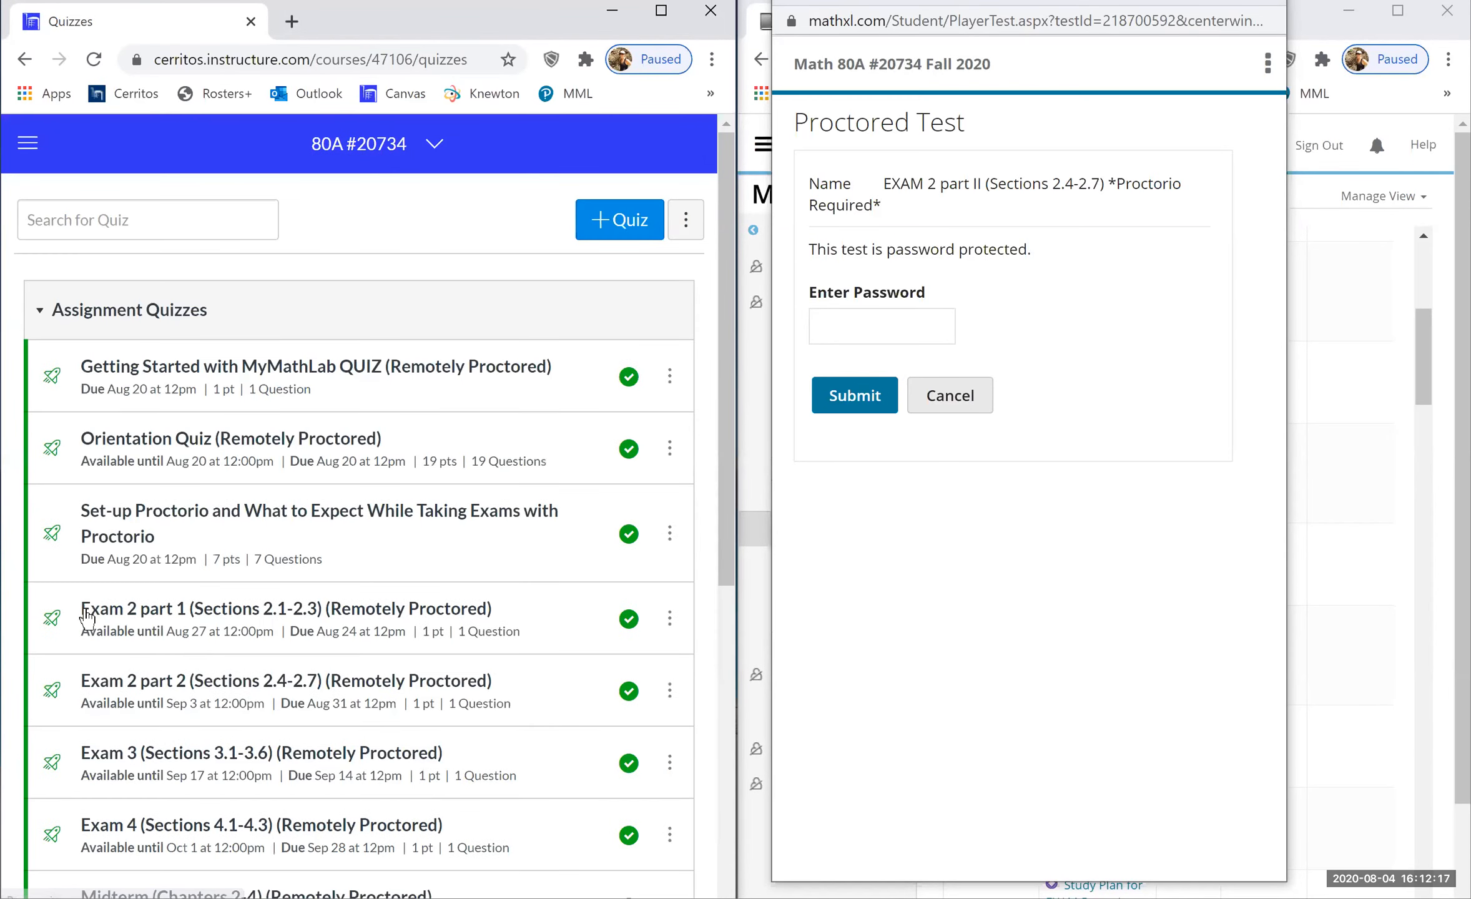
{"action": "scroll", "coordinate": [151, 521], "scroll_direction": "down", "scroll_amount": 3}
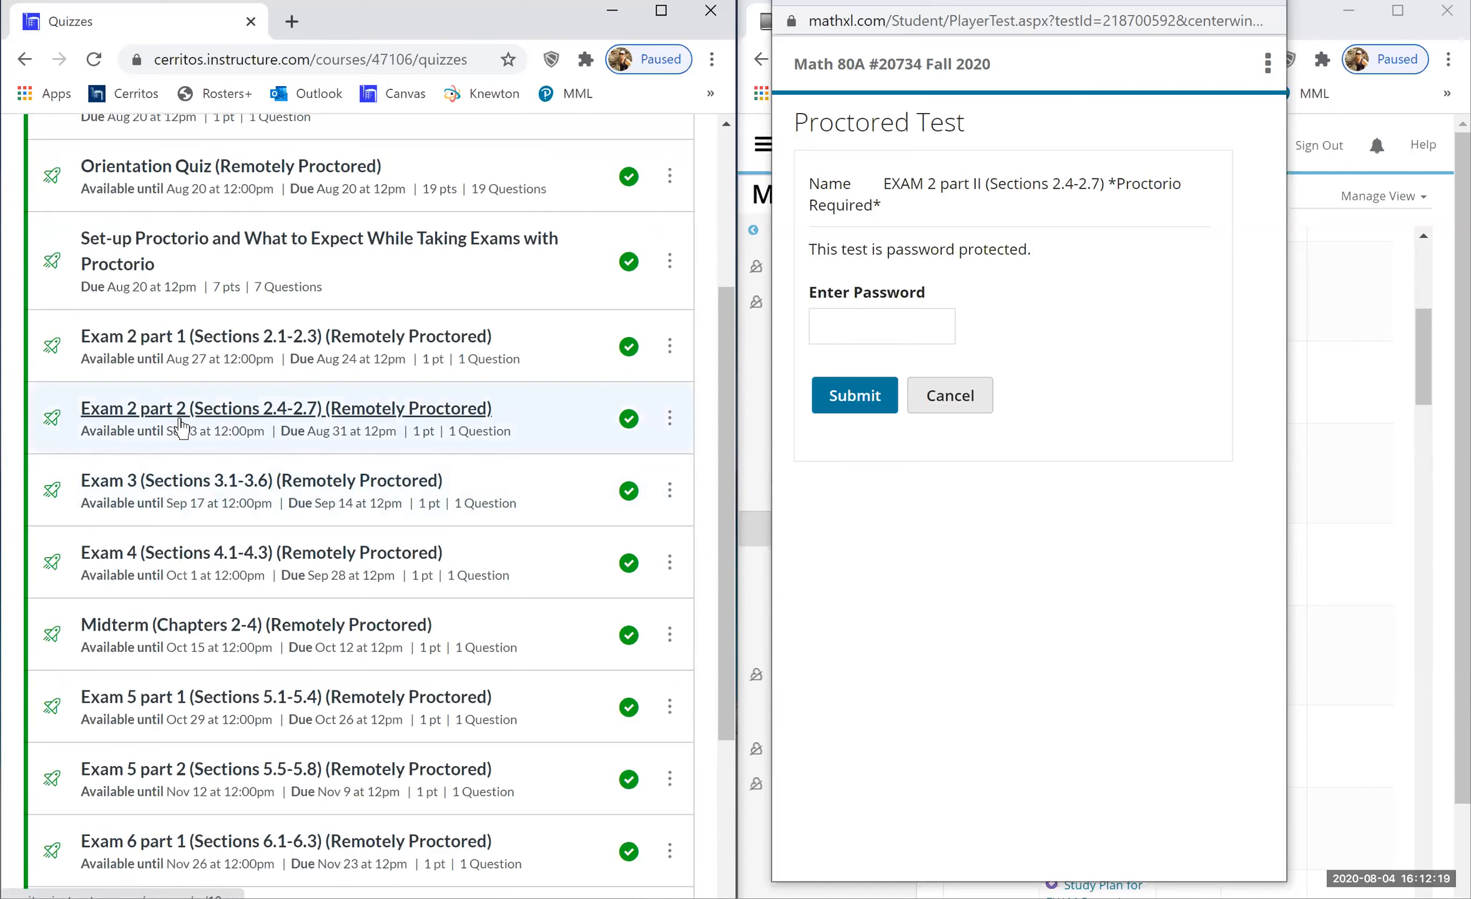
{"action": "left_click", "coordinate": [189, 409]}
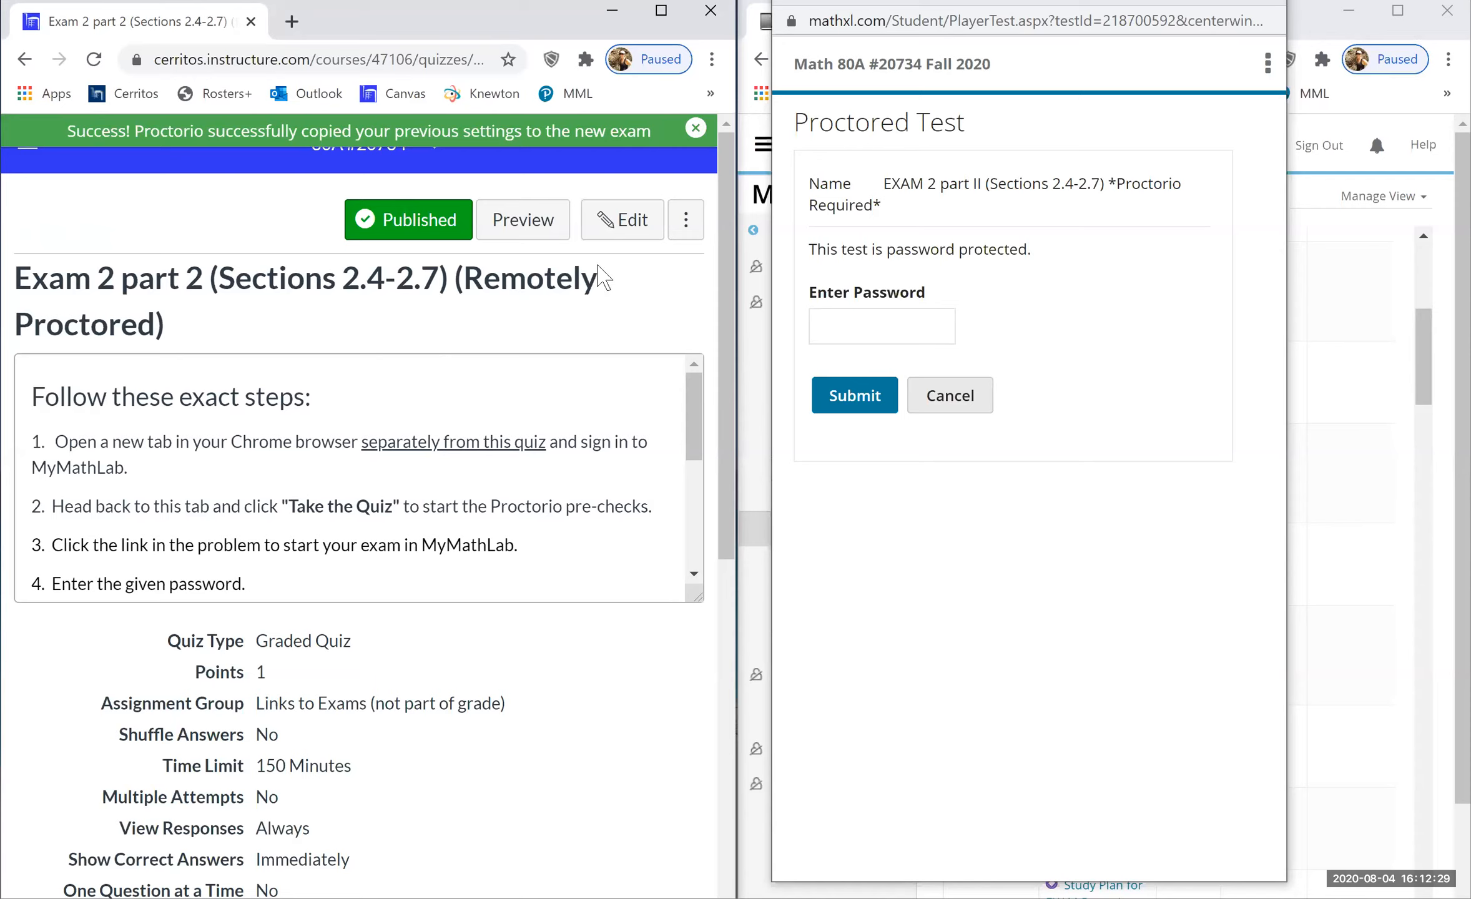
{"action": "left_click", "coordinate": [622, 229]}
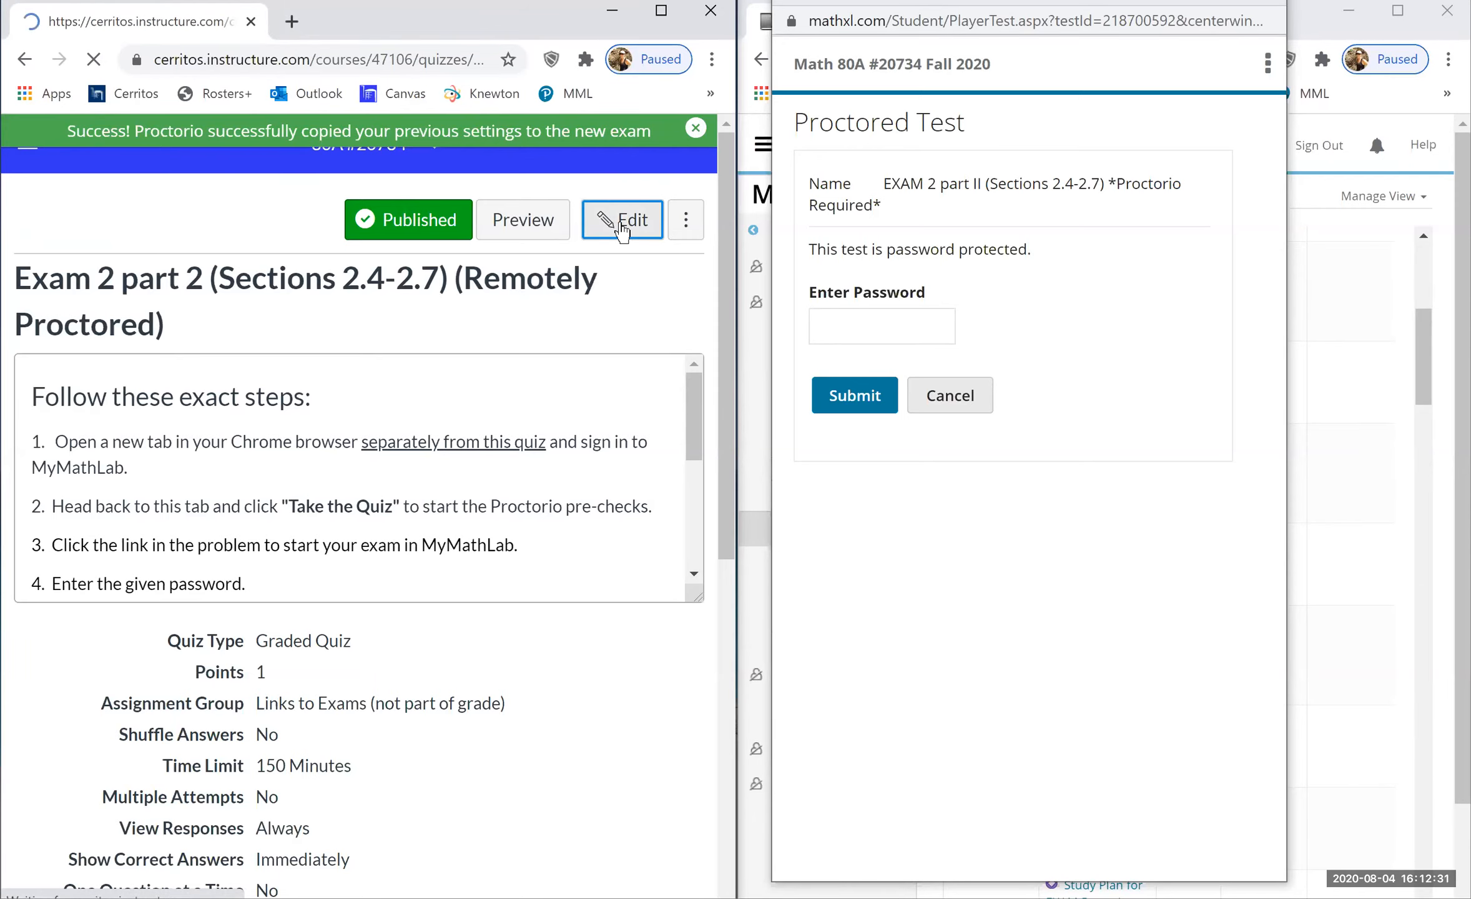
- Edit the quiz question and open link settings for 'Click here to start your exam.'
{"action": "scroll", "coordinate": [623, 231], "scroll_direction": "down", "scroll_amount": 20}
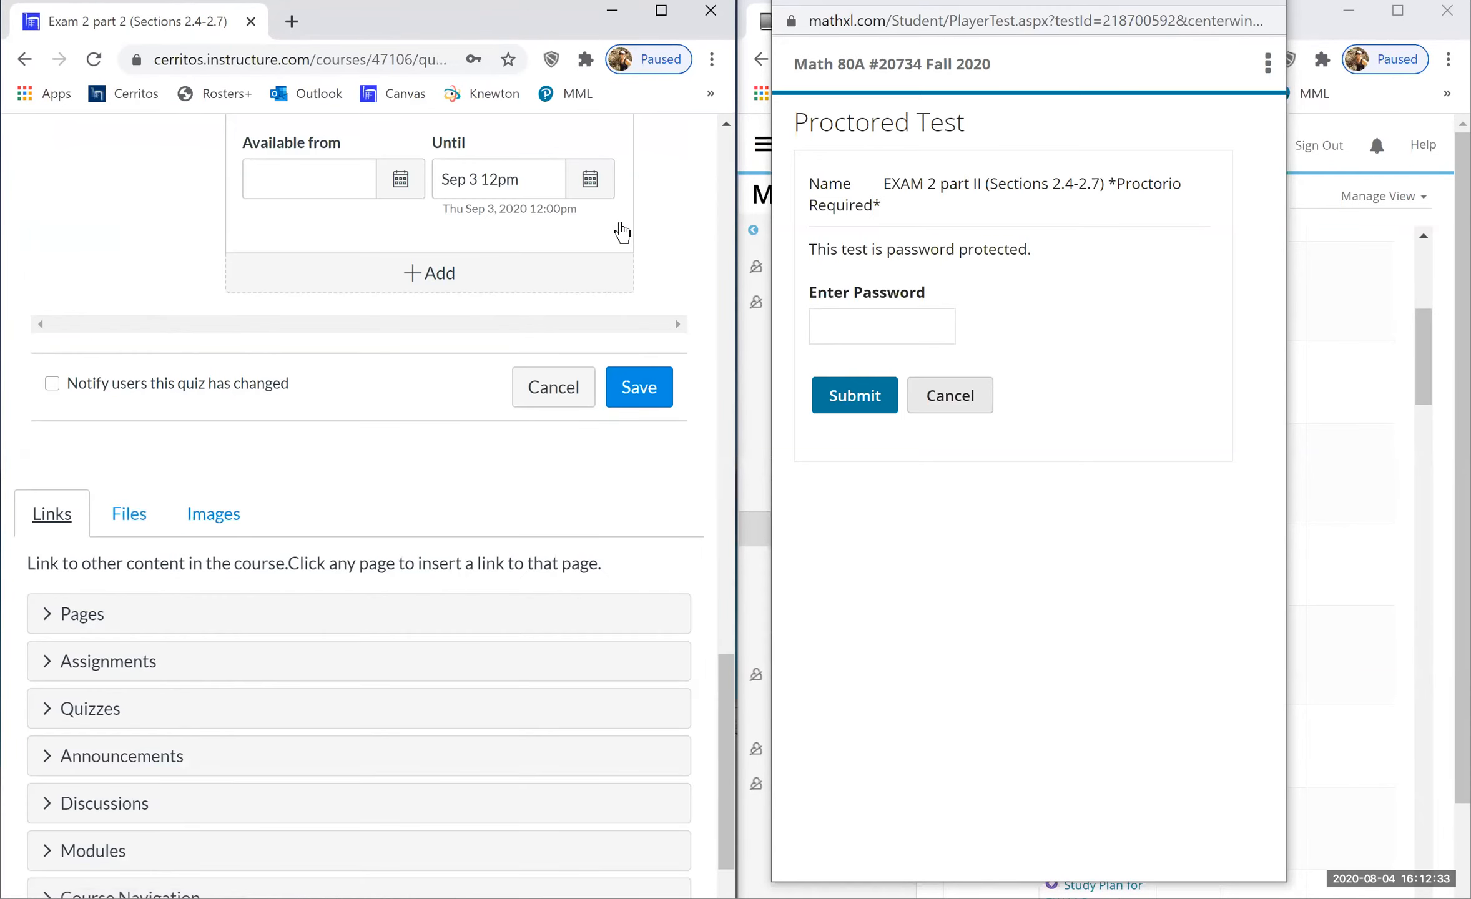
{"action": "scroll", "coordinate": [622, 232], "scroll_direction": "up", "scroll_amount": 20}
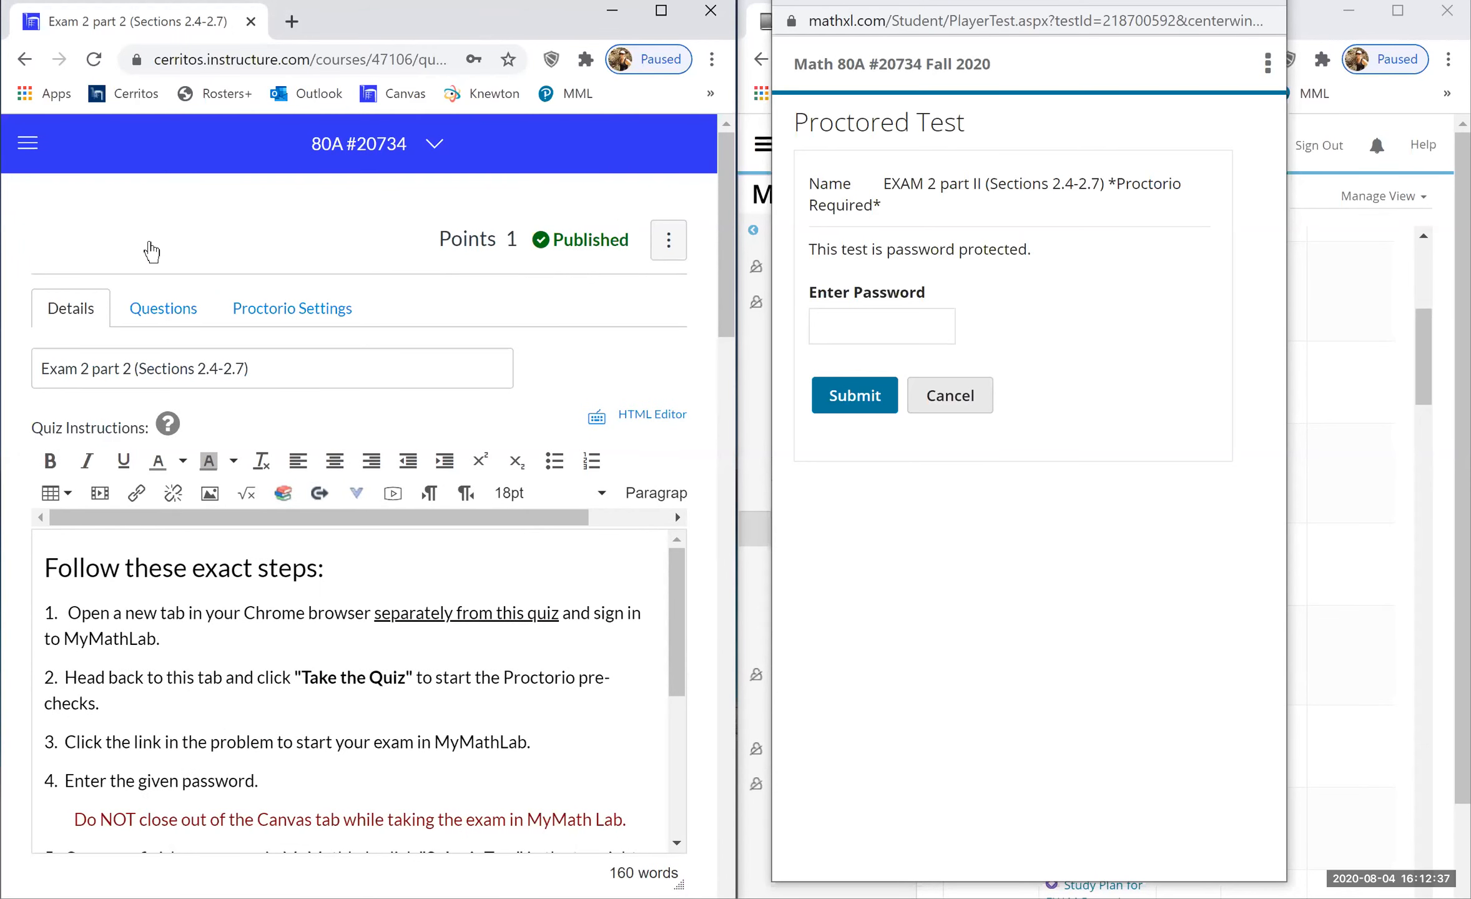
{"action": "left_click", "coordinate": [156, 307]}
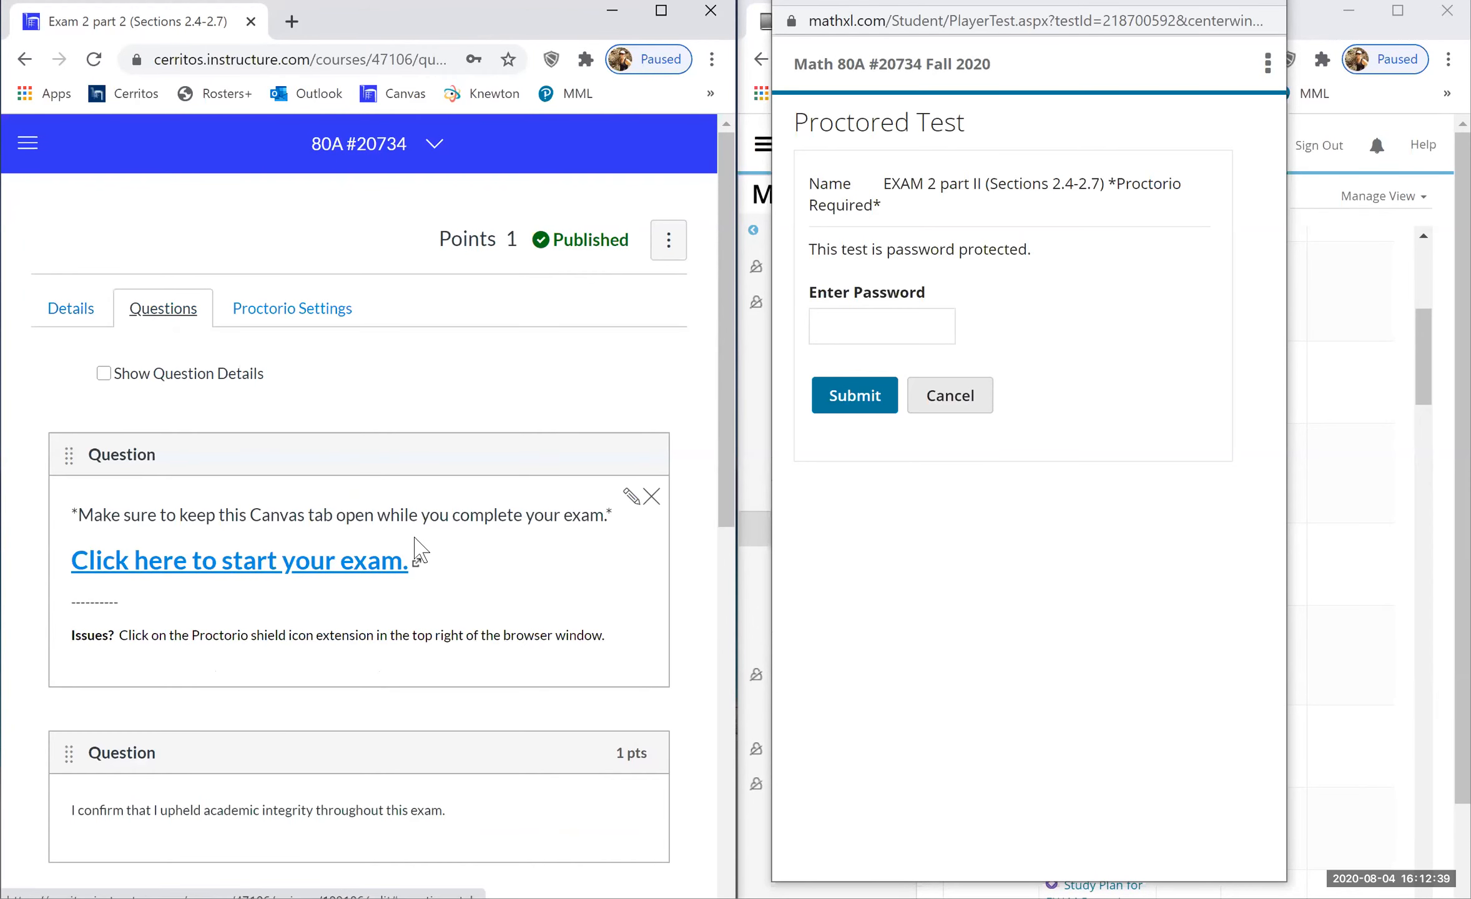
{"action": "scroll", "coordinate": [595, 394], "scroll_direction": "down", "scroll_amount": 3}
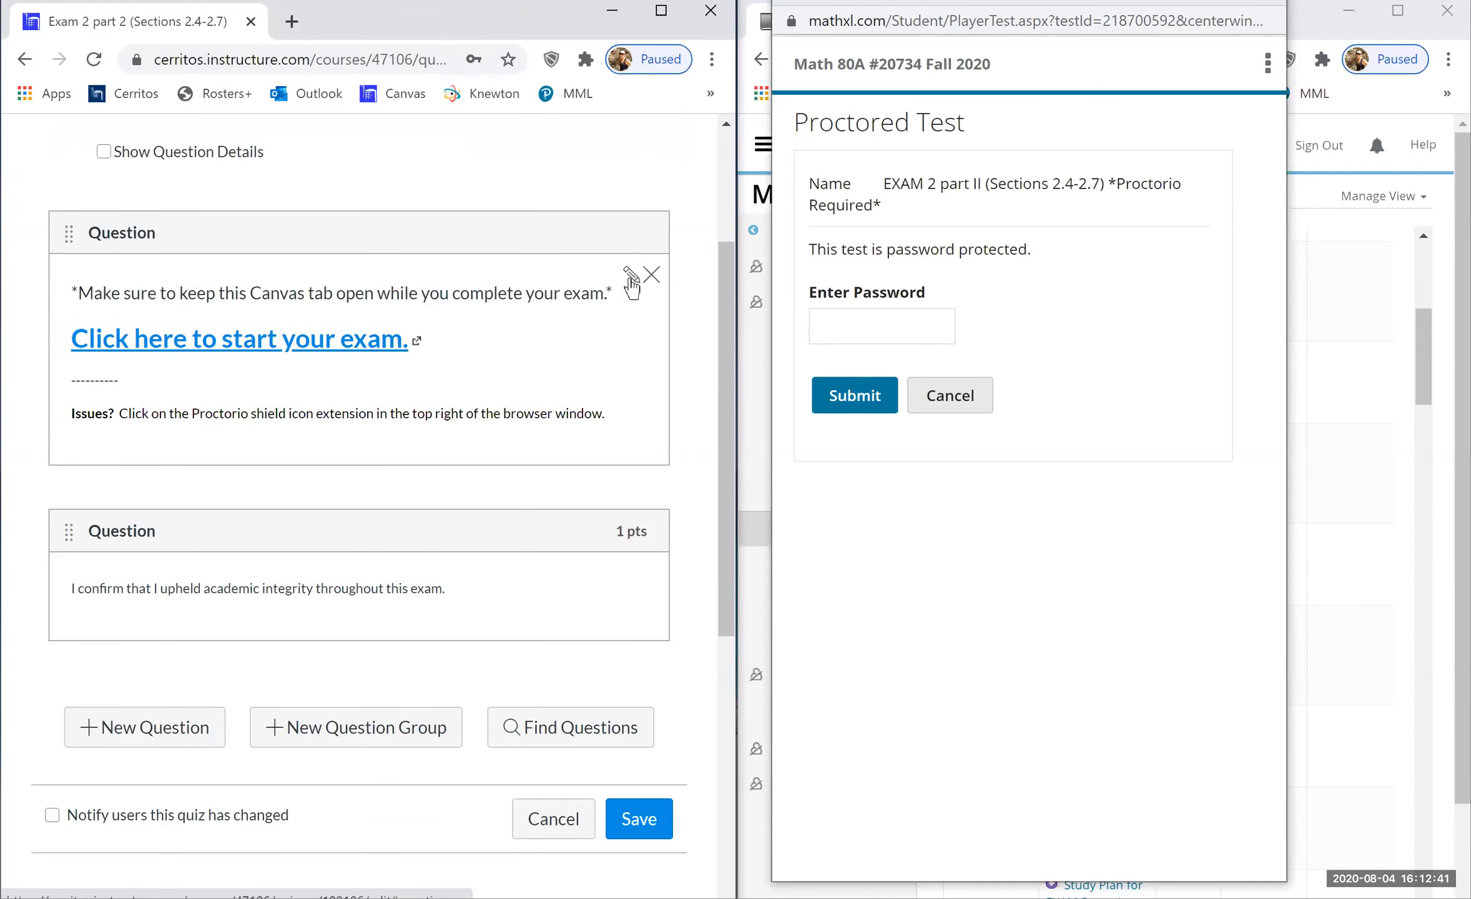
{"action": "left_click", "coordinate": [631, 275]}
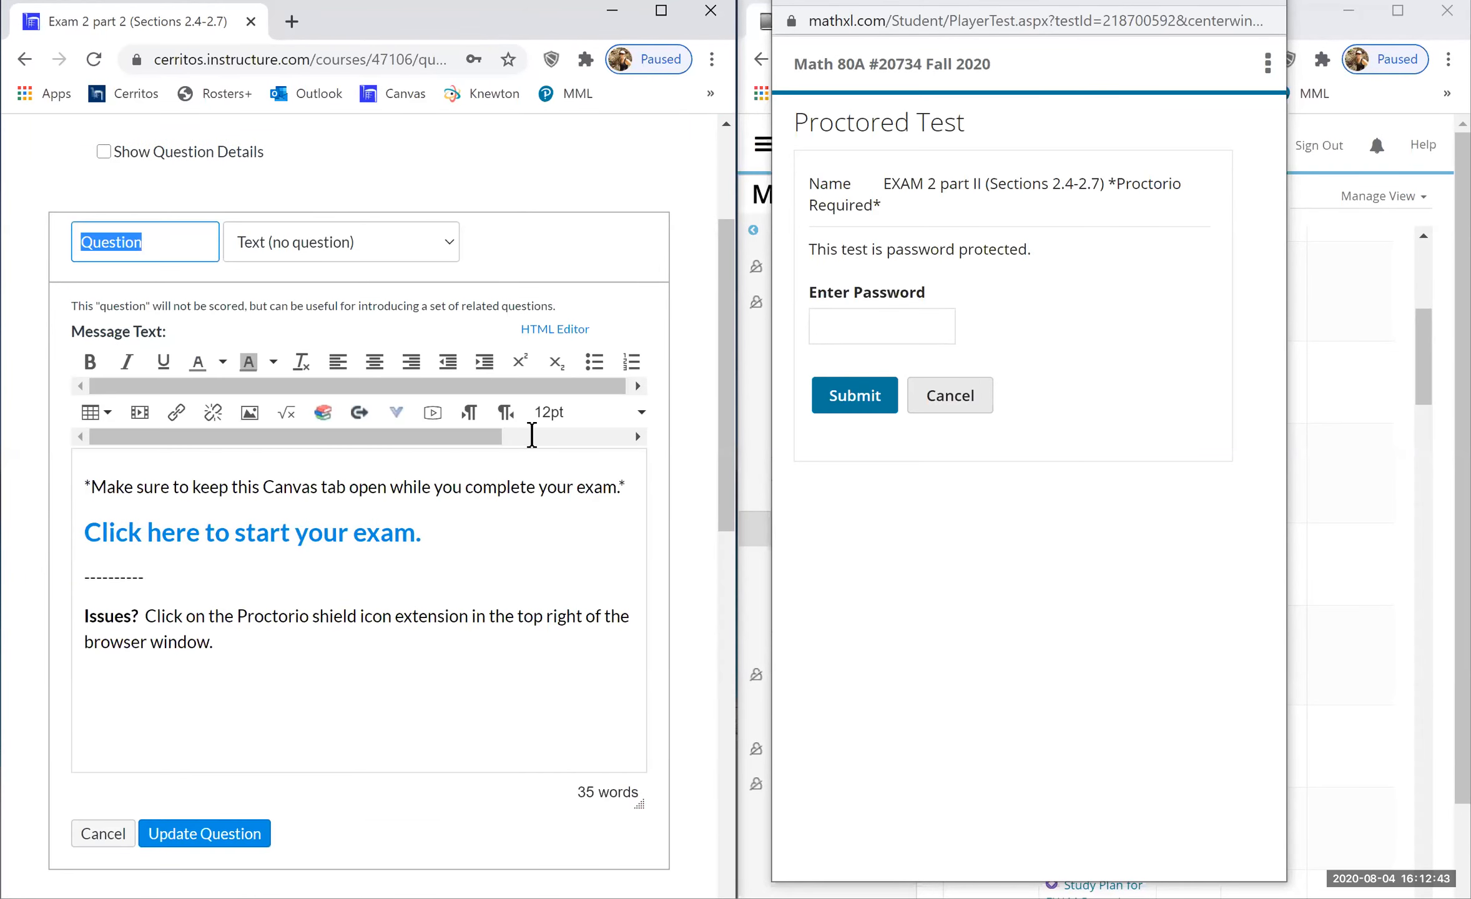
{"action": "left_click", "coordinate": [480, 536]}
{"action": "left_click_drag", "start_coordinate": [405, 542], "coordinate": [70, 550]}
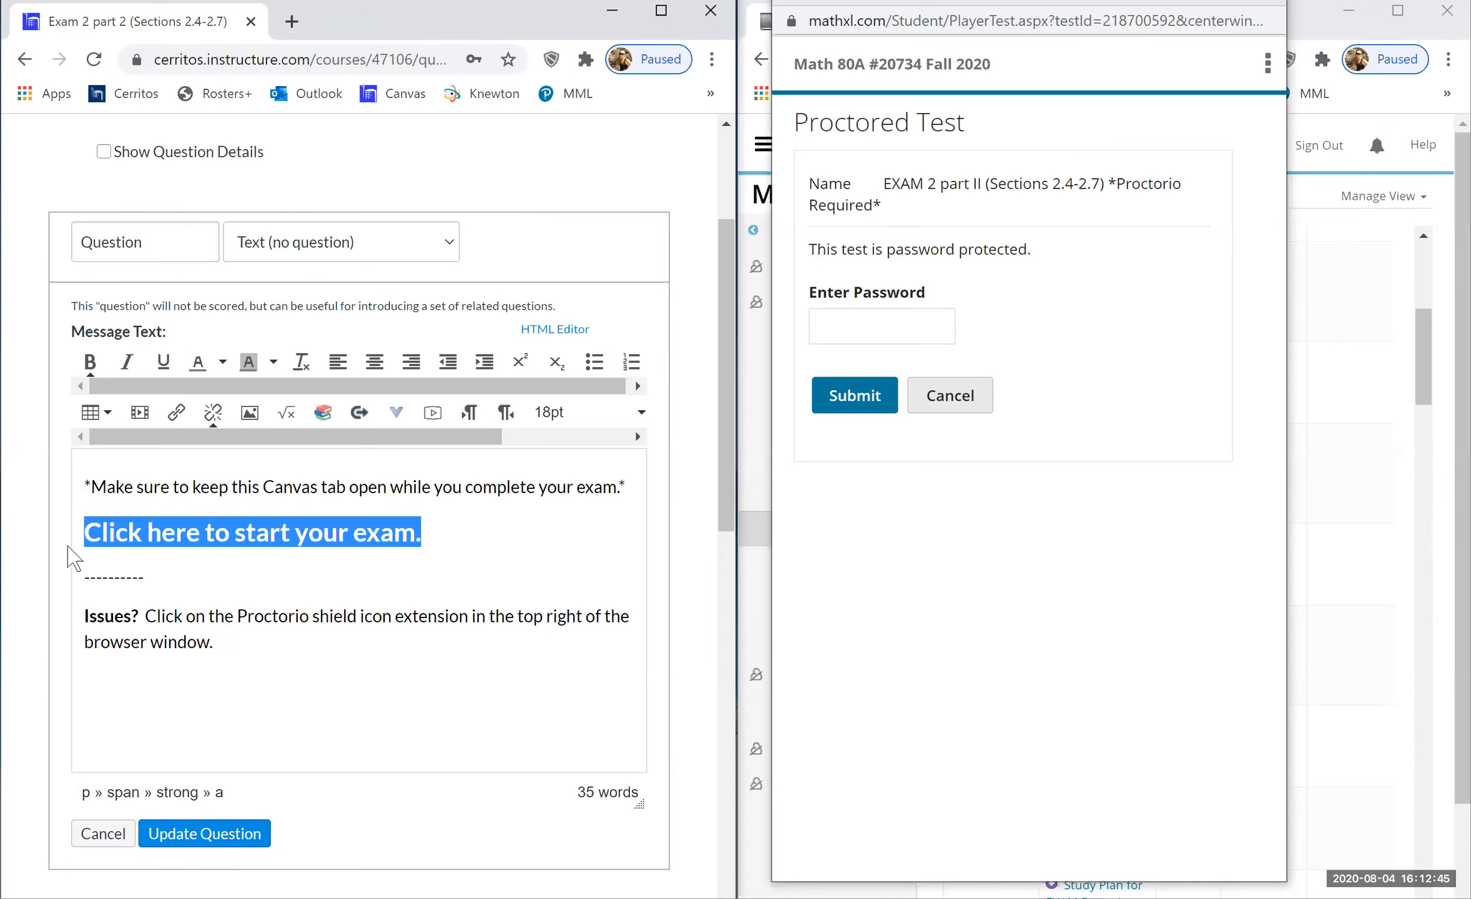
{"action": "key", "text": "ctrl+k"}
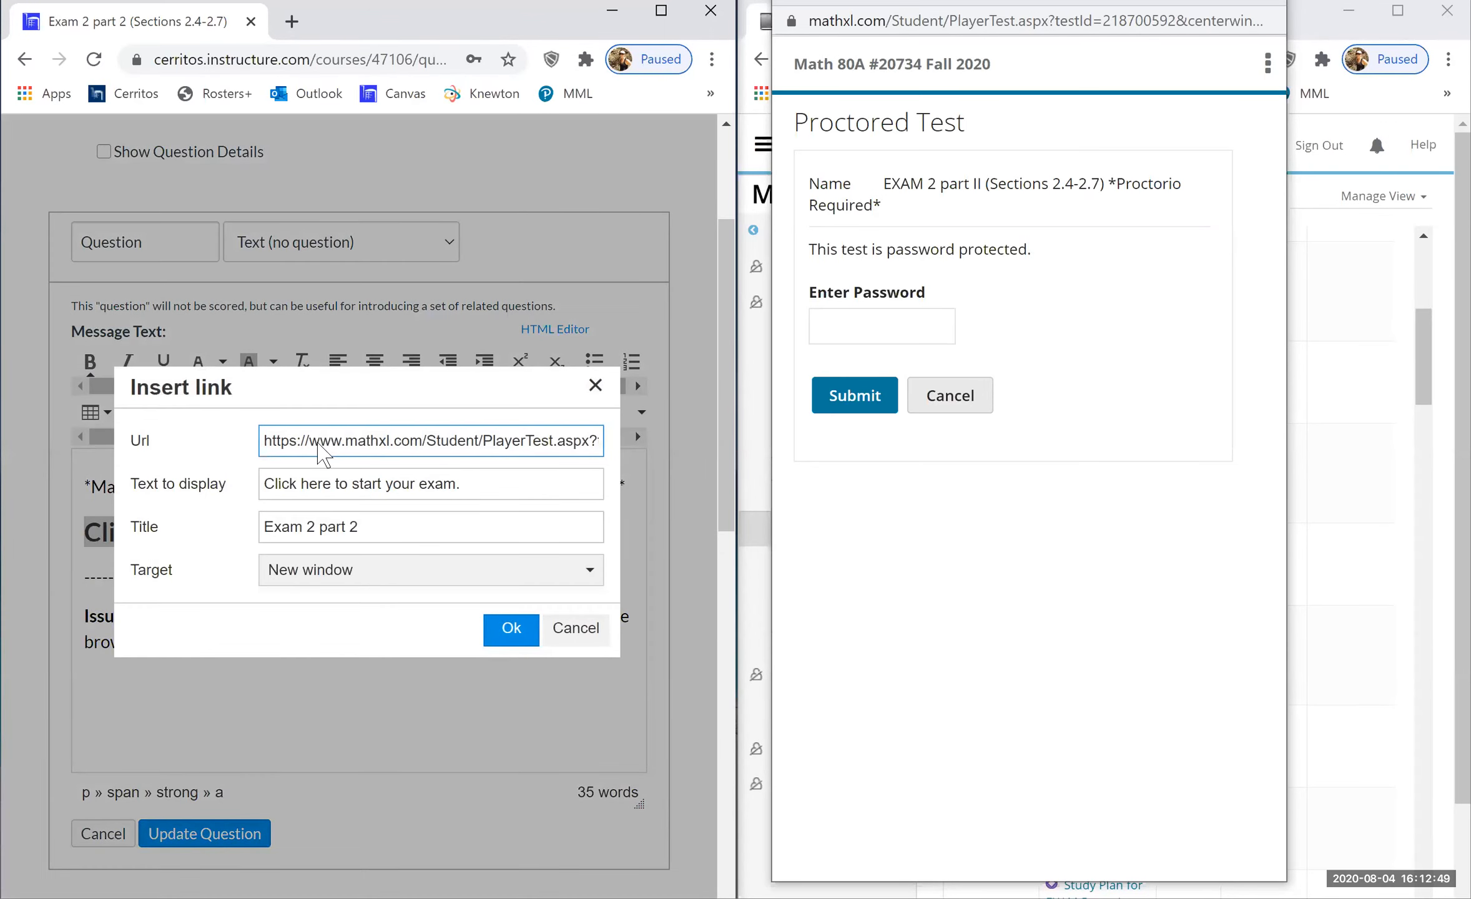
- Replace the link URL with the copied MathXL address ending testId=218700592&centerwin=yes, then update the question
{"action": "triple_click", "coordinate": [318, 441]}
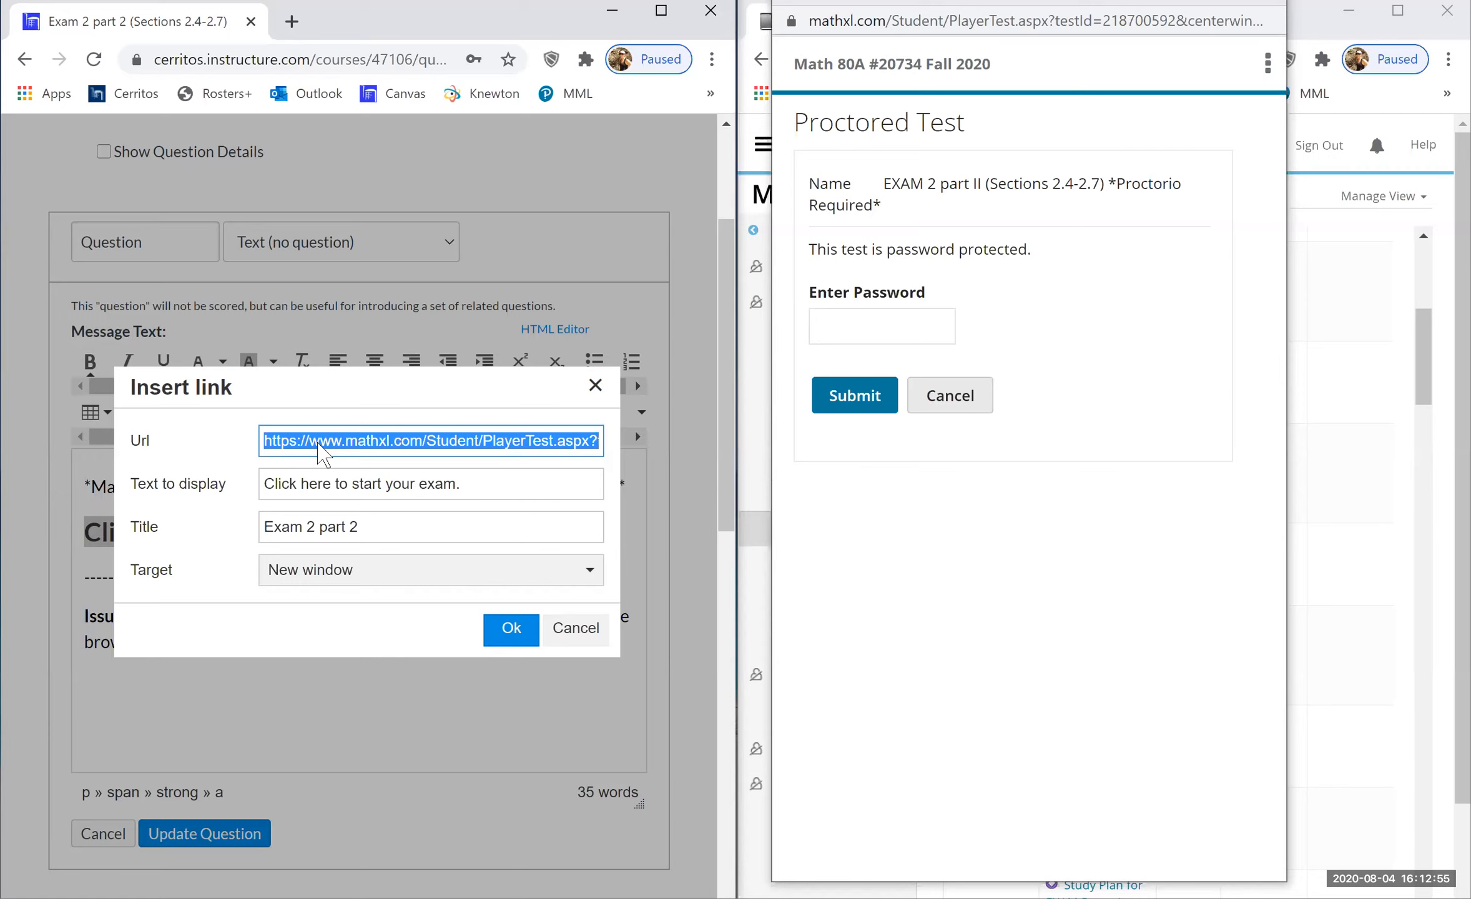
{"action": "left_click", "coordinate": [1161, 343]}
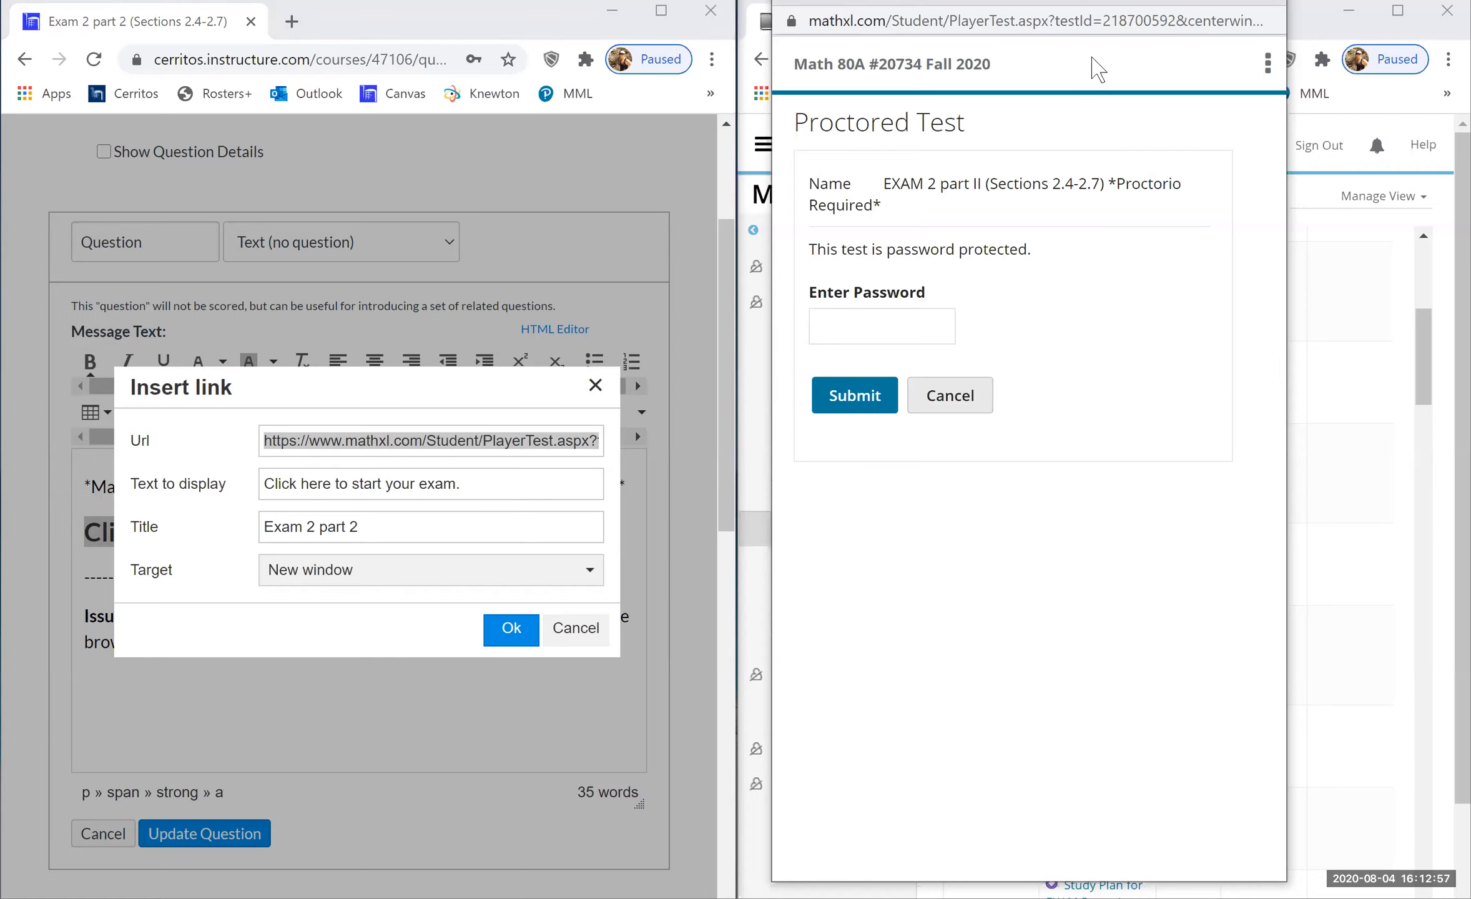
{"action": "left_click", "coordinate": [1116, 20]}
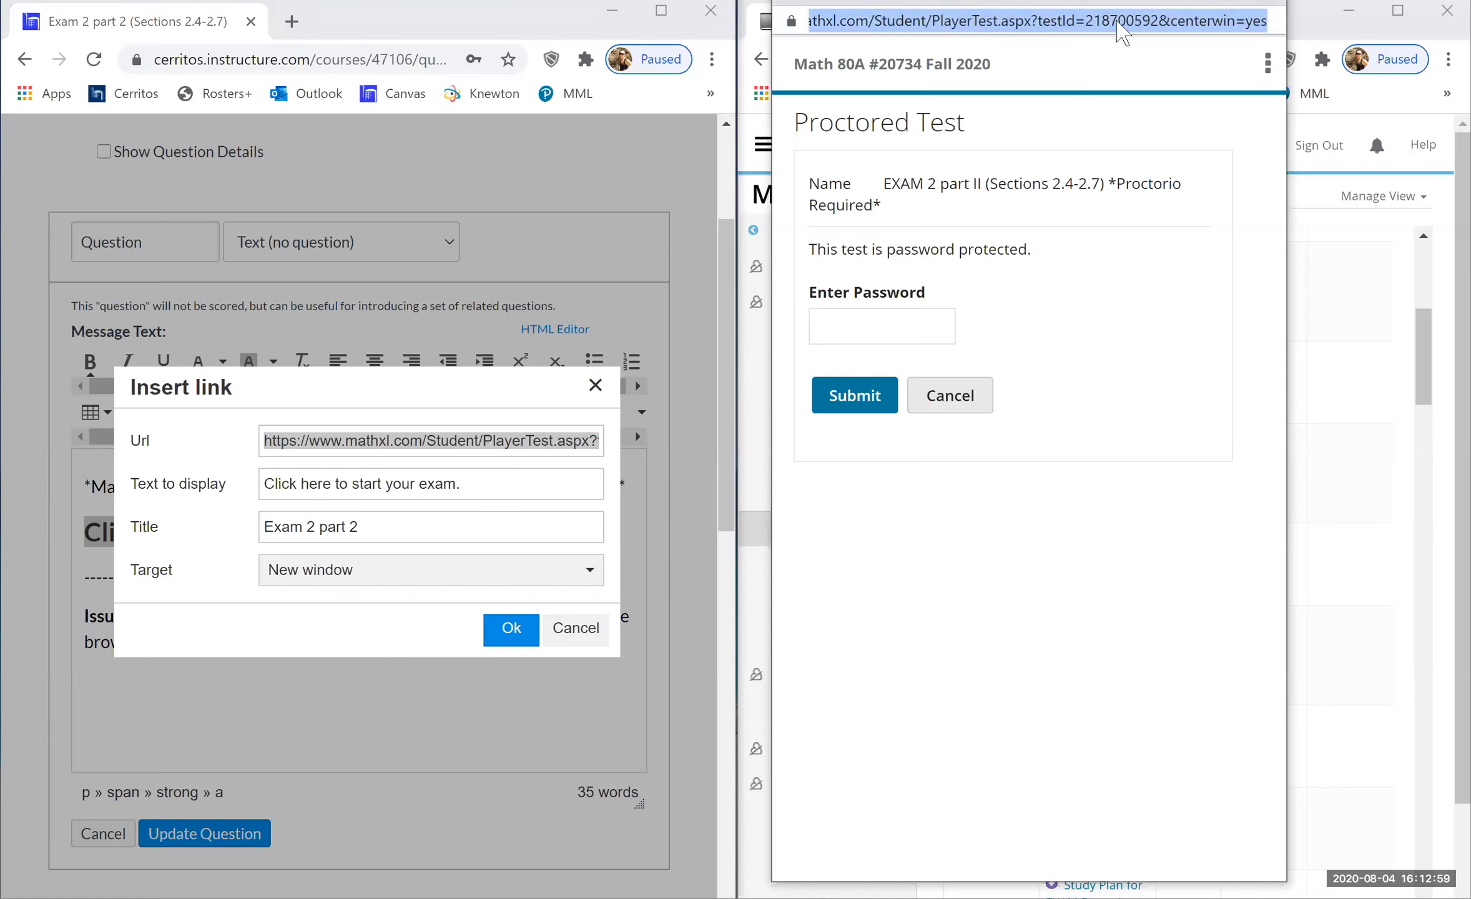
{"action": "left_click", "coordinate": [1117, 22]}
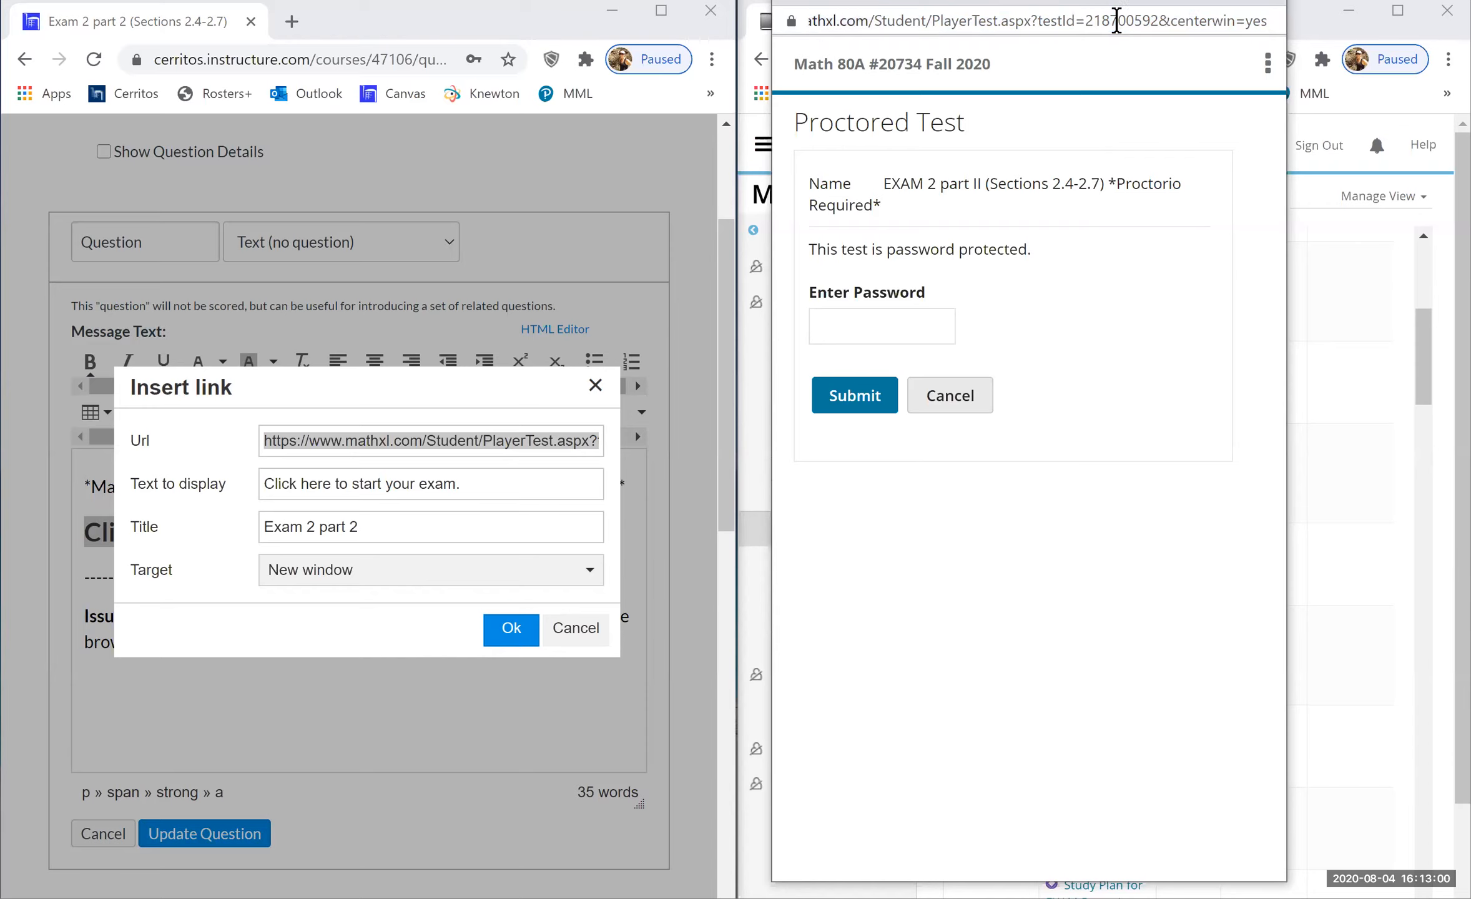
{"action": "left_click", "coordinate": [392, 447]}
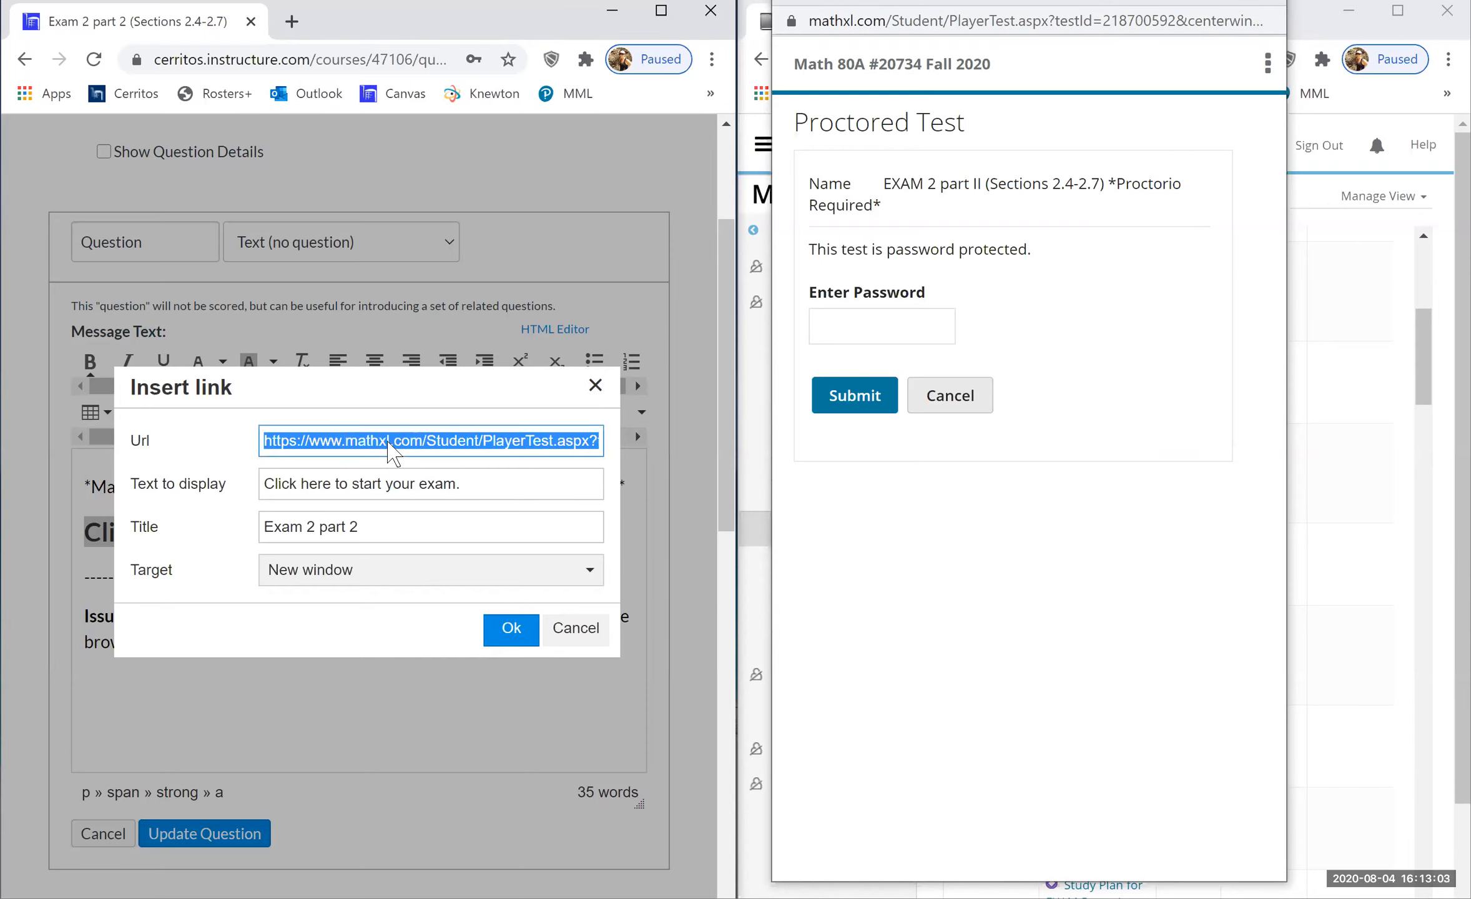
{"action": "key", "text": "ctrl+v"}
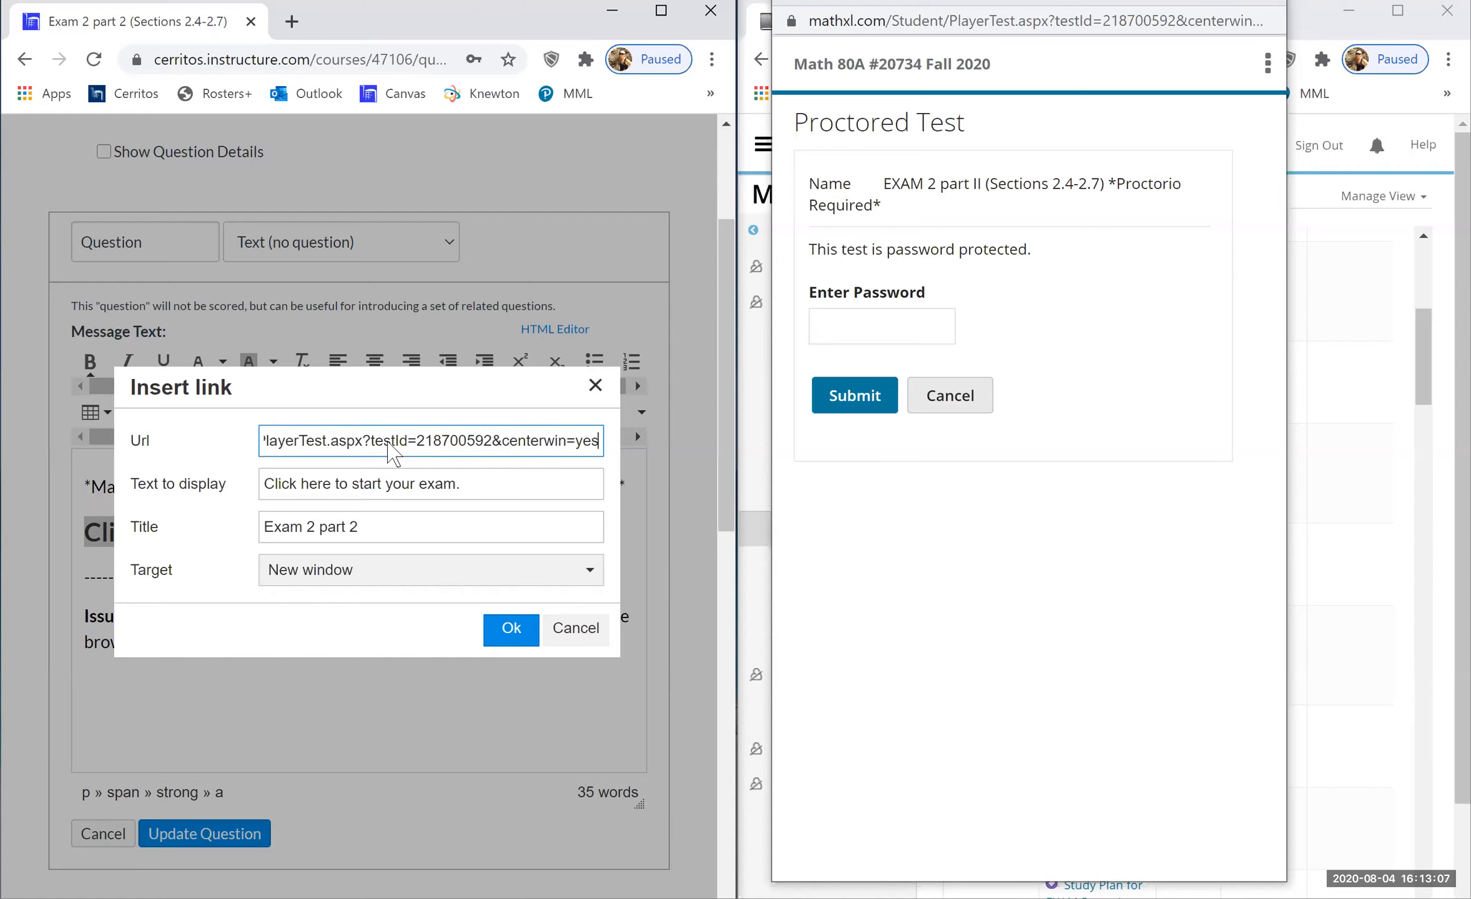
{"action": "left_click", "coordinate": [508, 631]}
{"action": "left_click", "coordinate": [253, 836]}
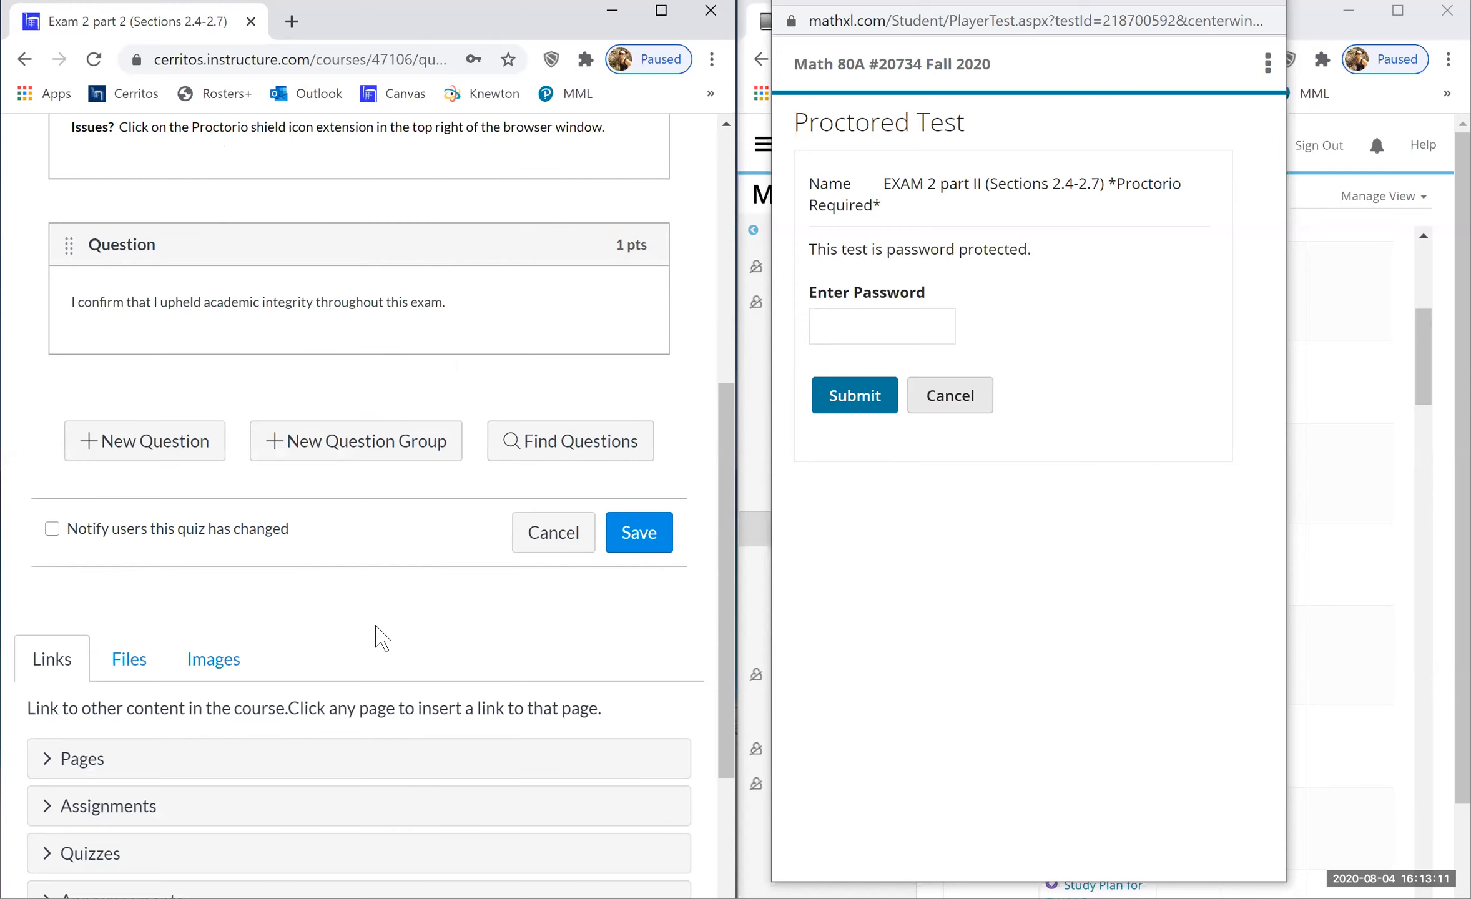
- Save the Exam 2 part 2 quiz, close the MathXL test window, and scroll MyLab's Homework & Exams list
{"action": "left_click", "coordinate": [636, 545]}
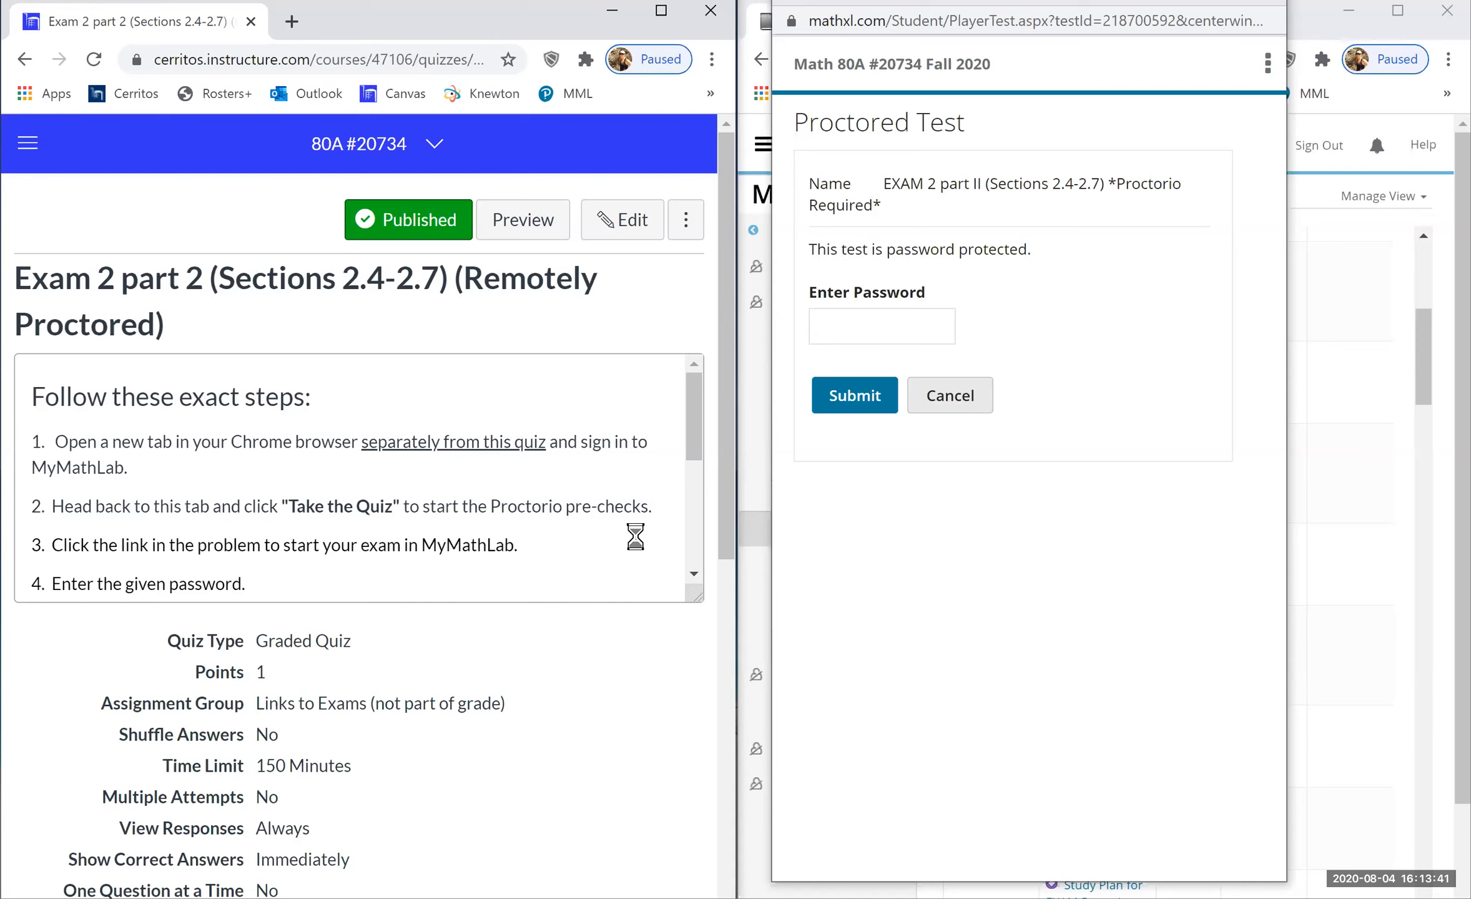
{"action": "left_click", "coordinate": [1268, 3]}
{"action": "scroll", "coordinate": [1224, 615], "scroll_direction": "down", "scroll_amount": 12}
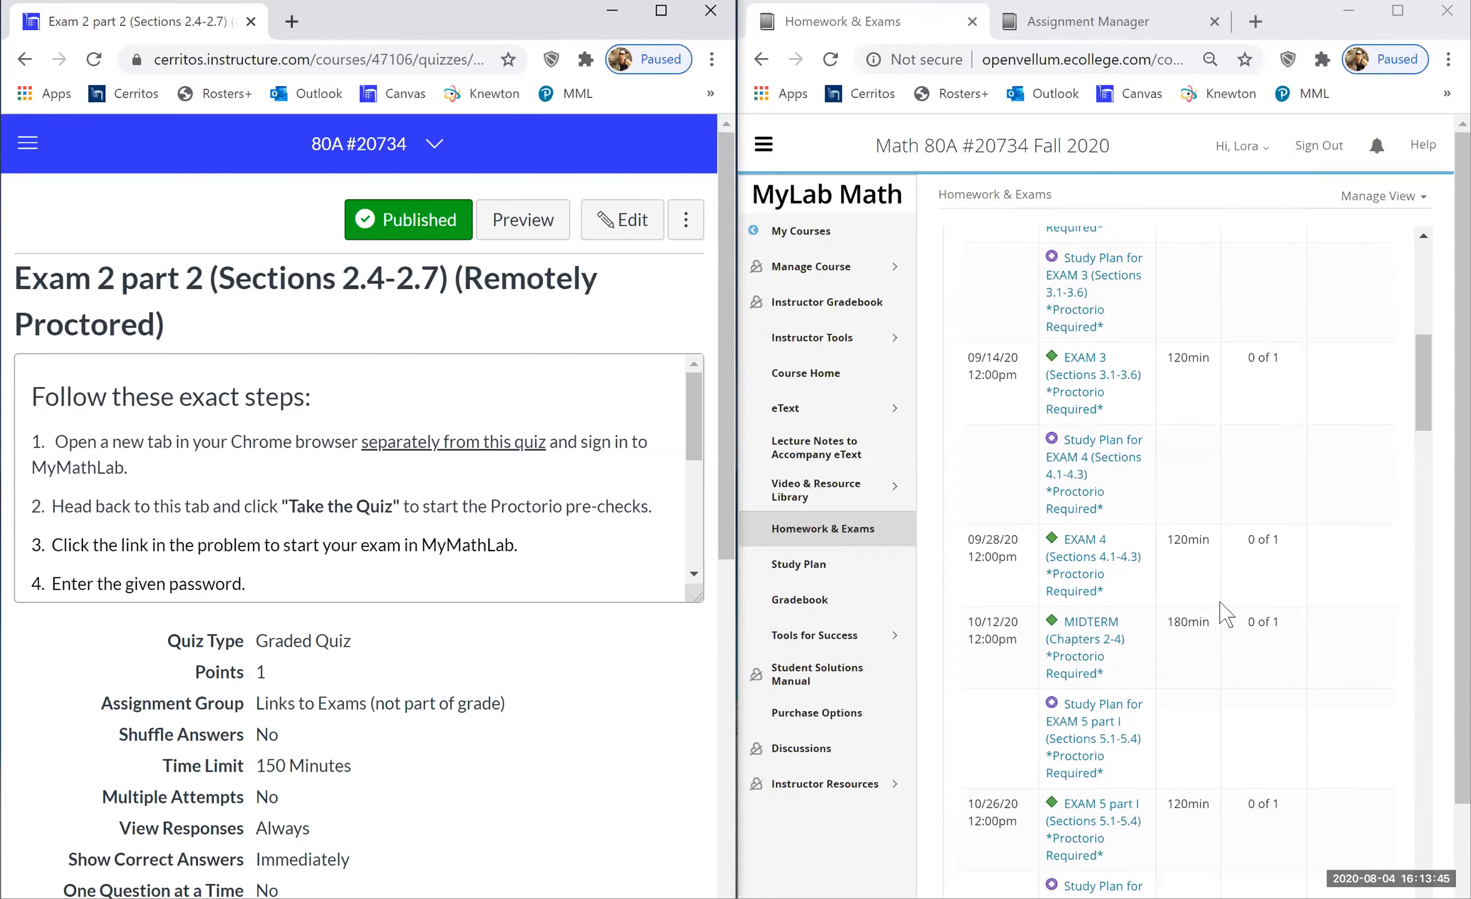
{"action": "scroll", "coordinate": [1225, 615], "scroll_direction": "down", "scroll_amount": 5}
{"action": "scroll", "coordinate": [1225, 615], "scroll_direction": "up", "scroll_amount": 13}
{"action": "scroll", "coordinate": [1225, 615], "scroll_direction": "down", "scroll_amount": 2}
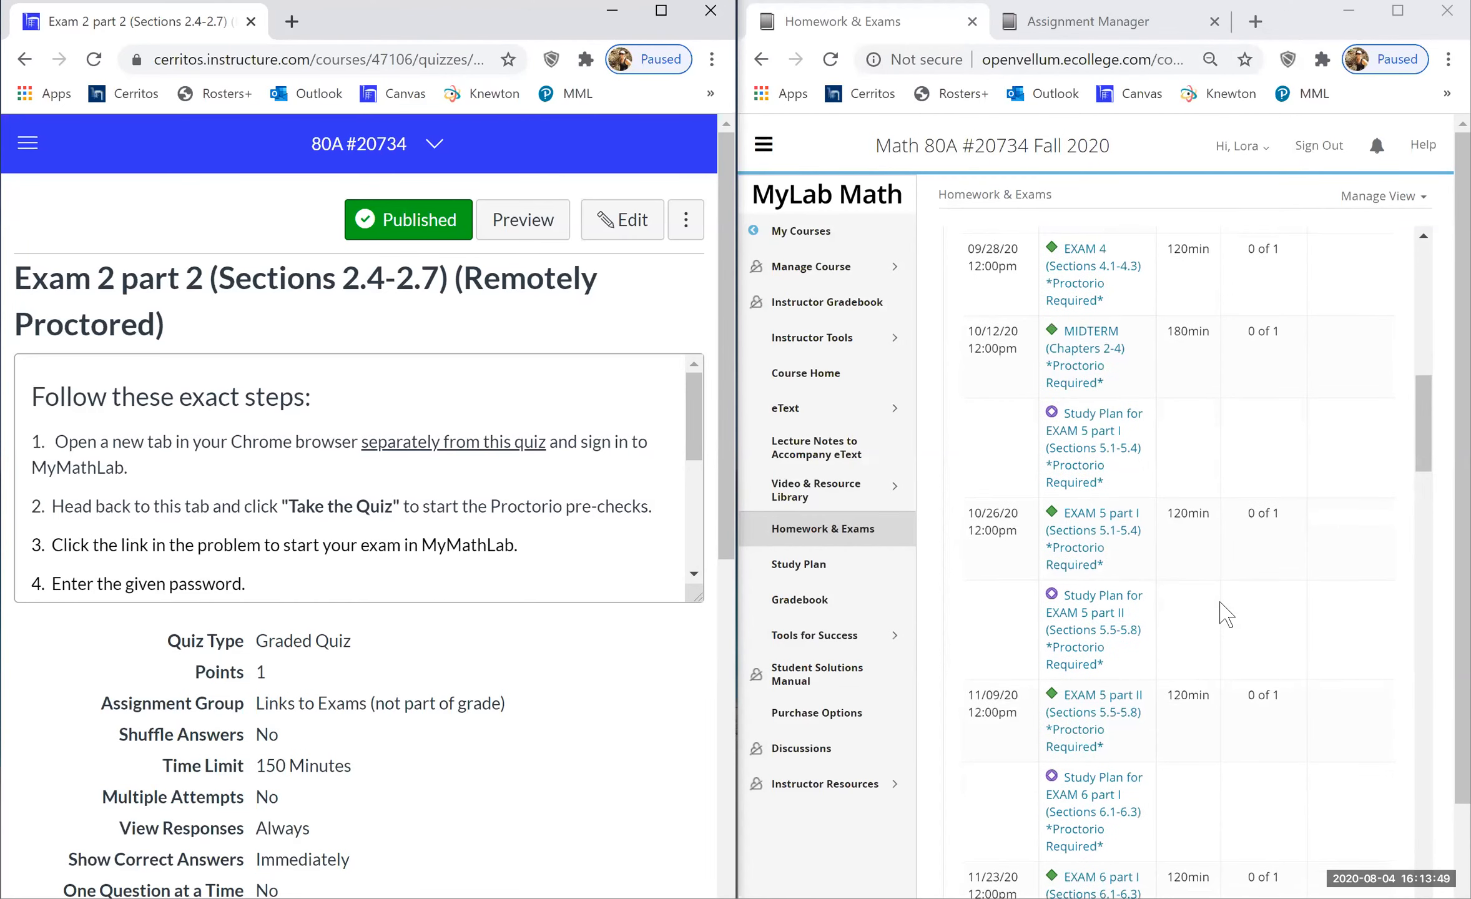